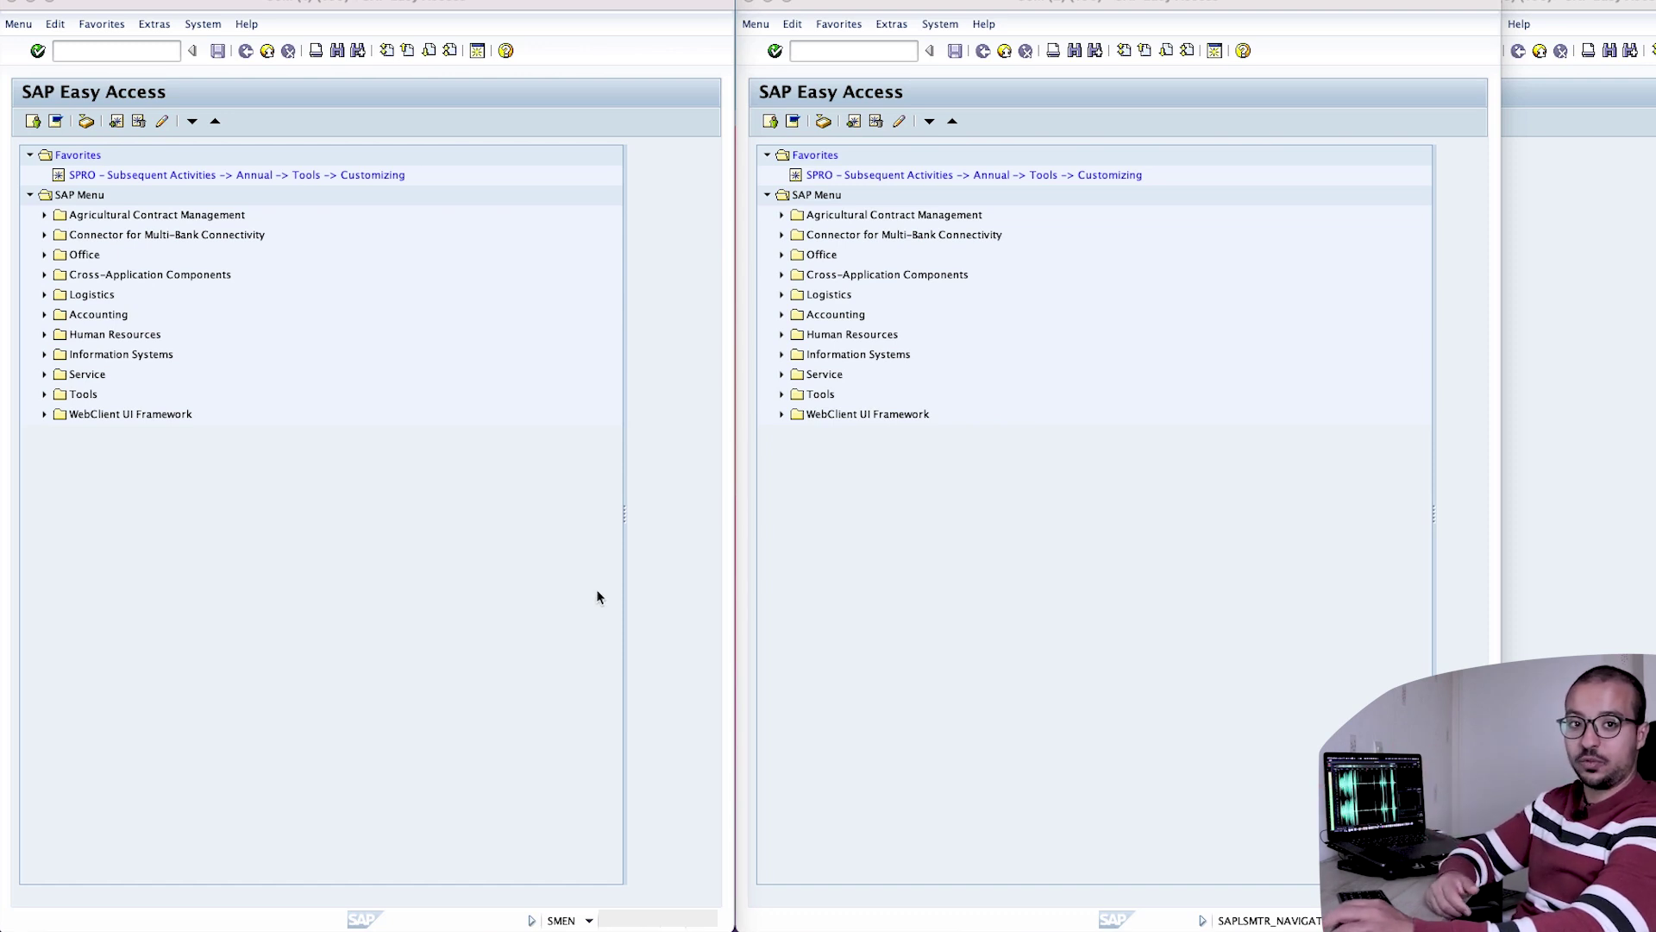
- Open asset 20000011 of company code AG20 for changes in transaction AS02
{"action": "left_click", "coordinate": [970, 591]}
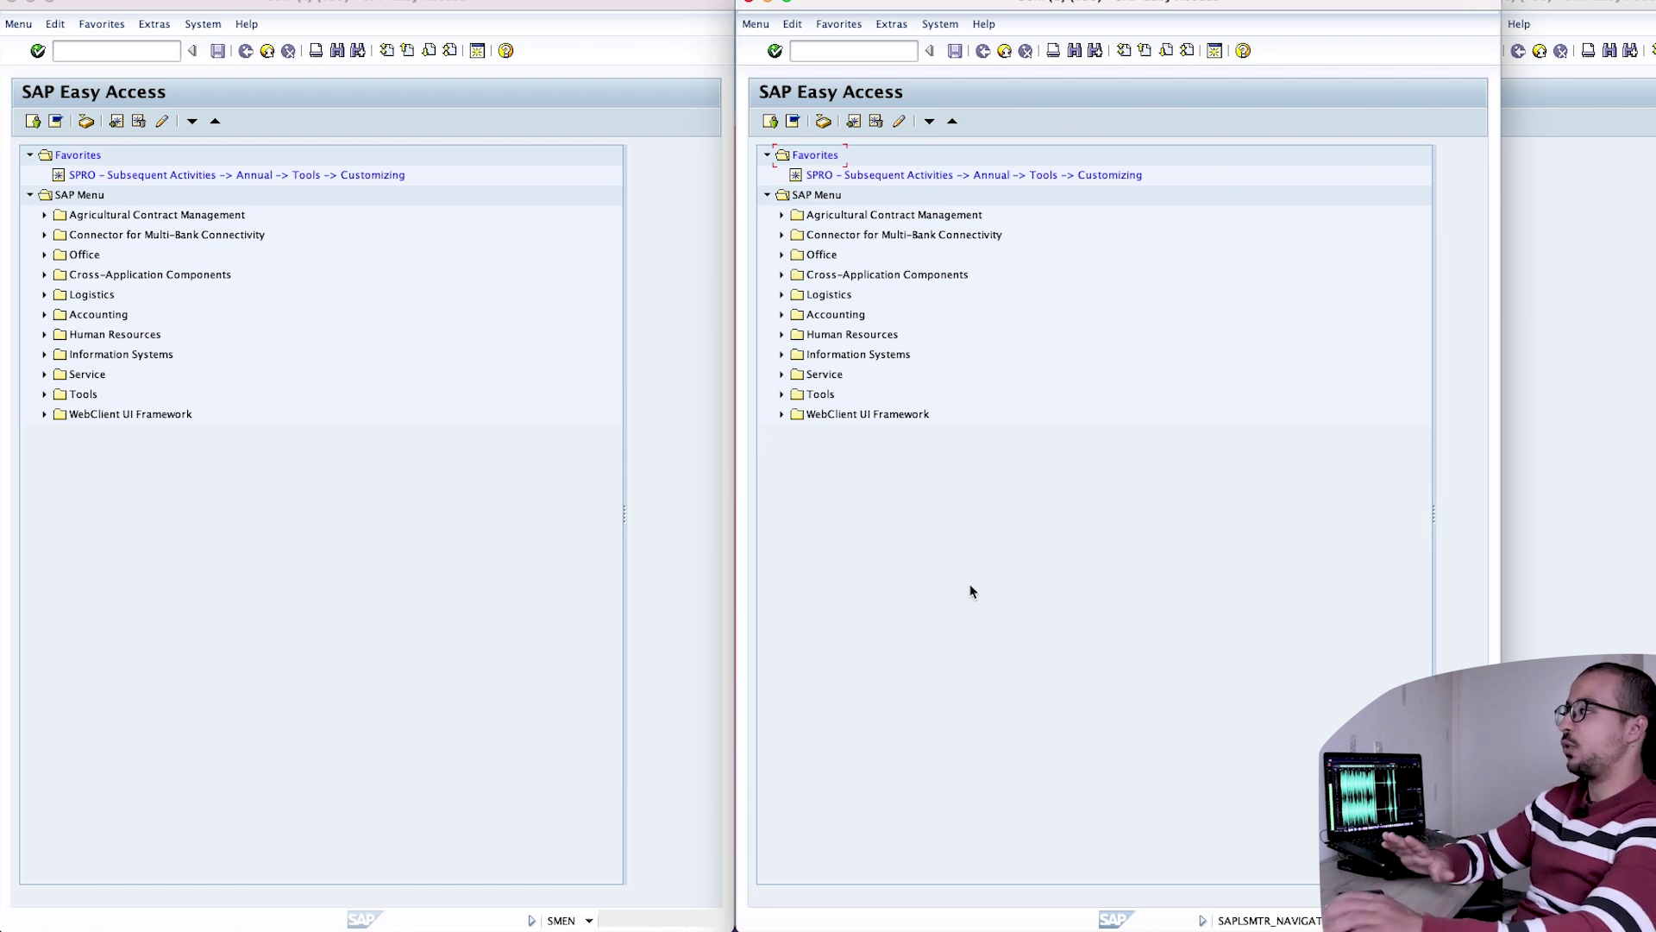
{"action": "left_click", "coordinate": [858, 52]}
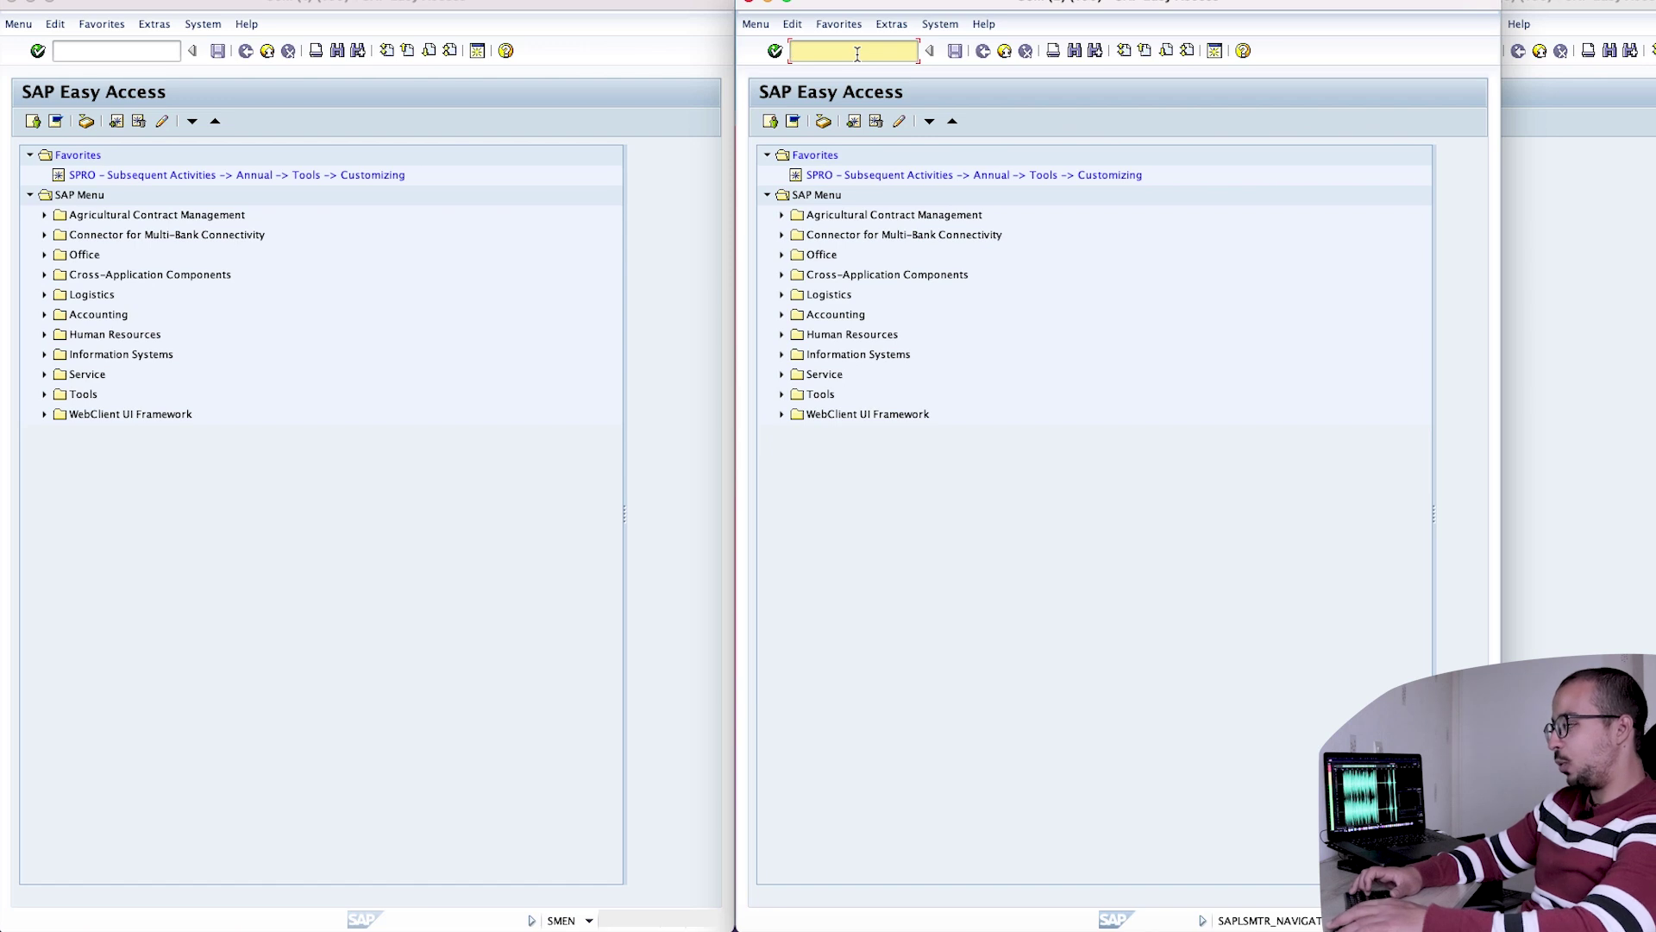
{"action": "type", "text": "as02"}
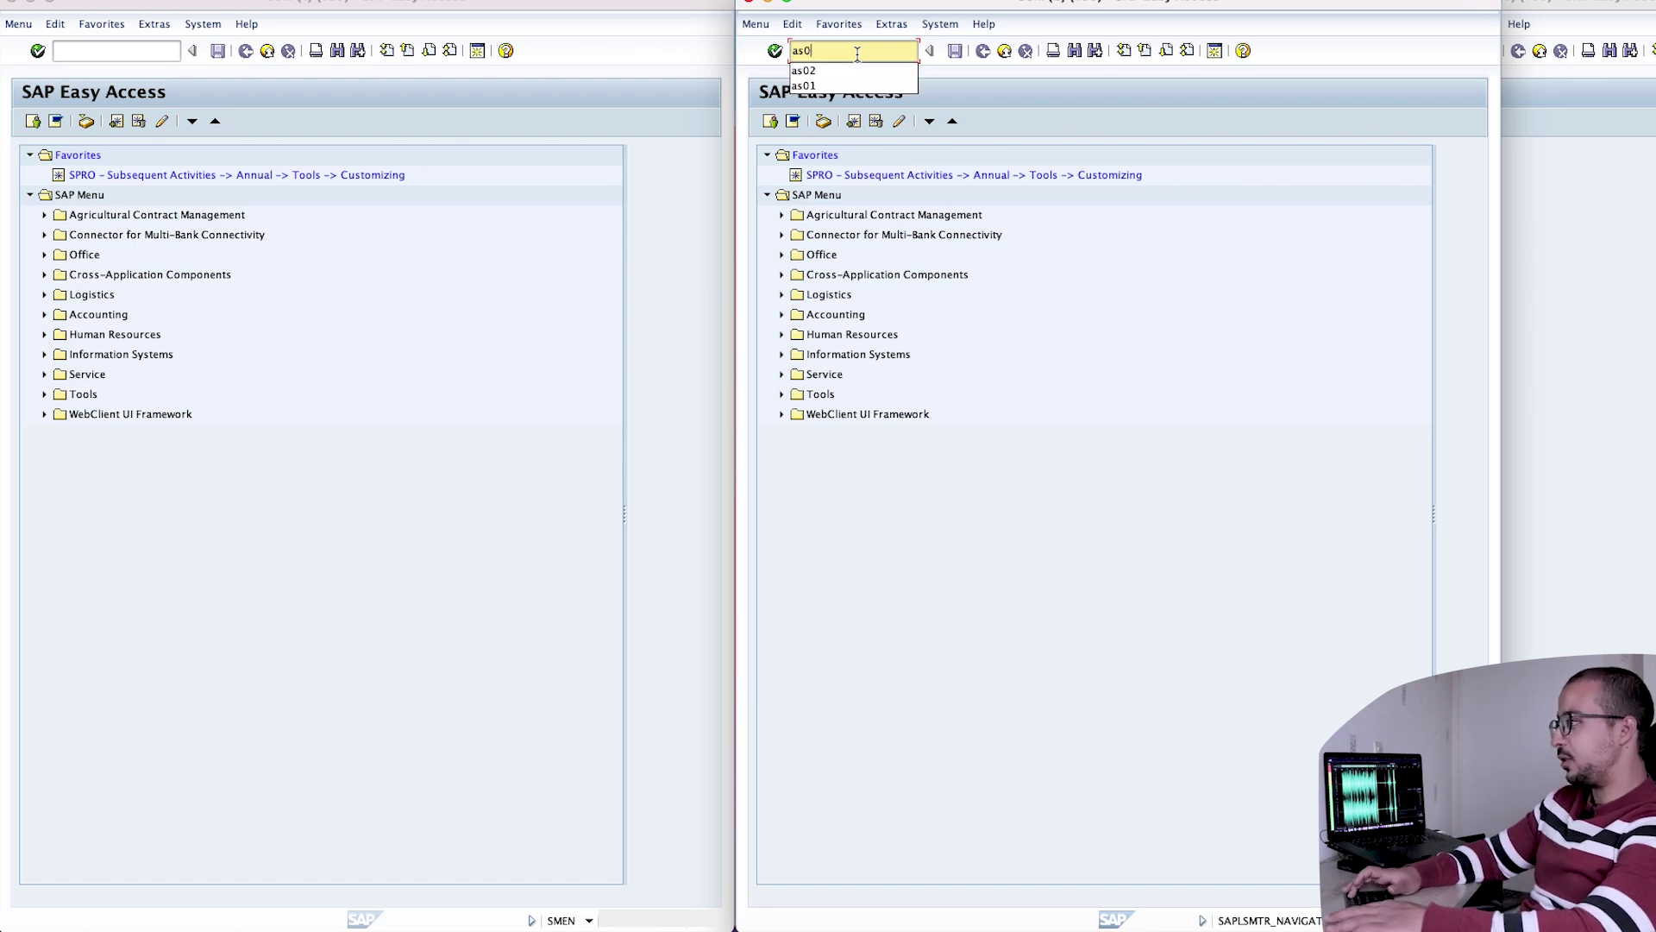
{"action": "key", "text": "Return"}
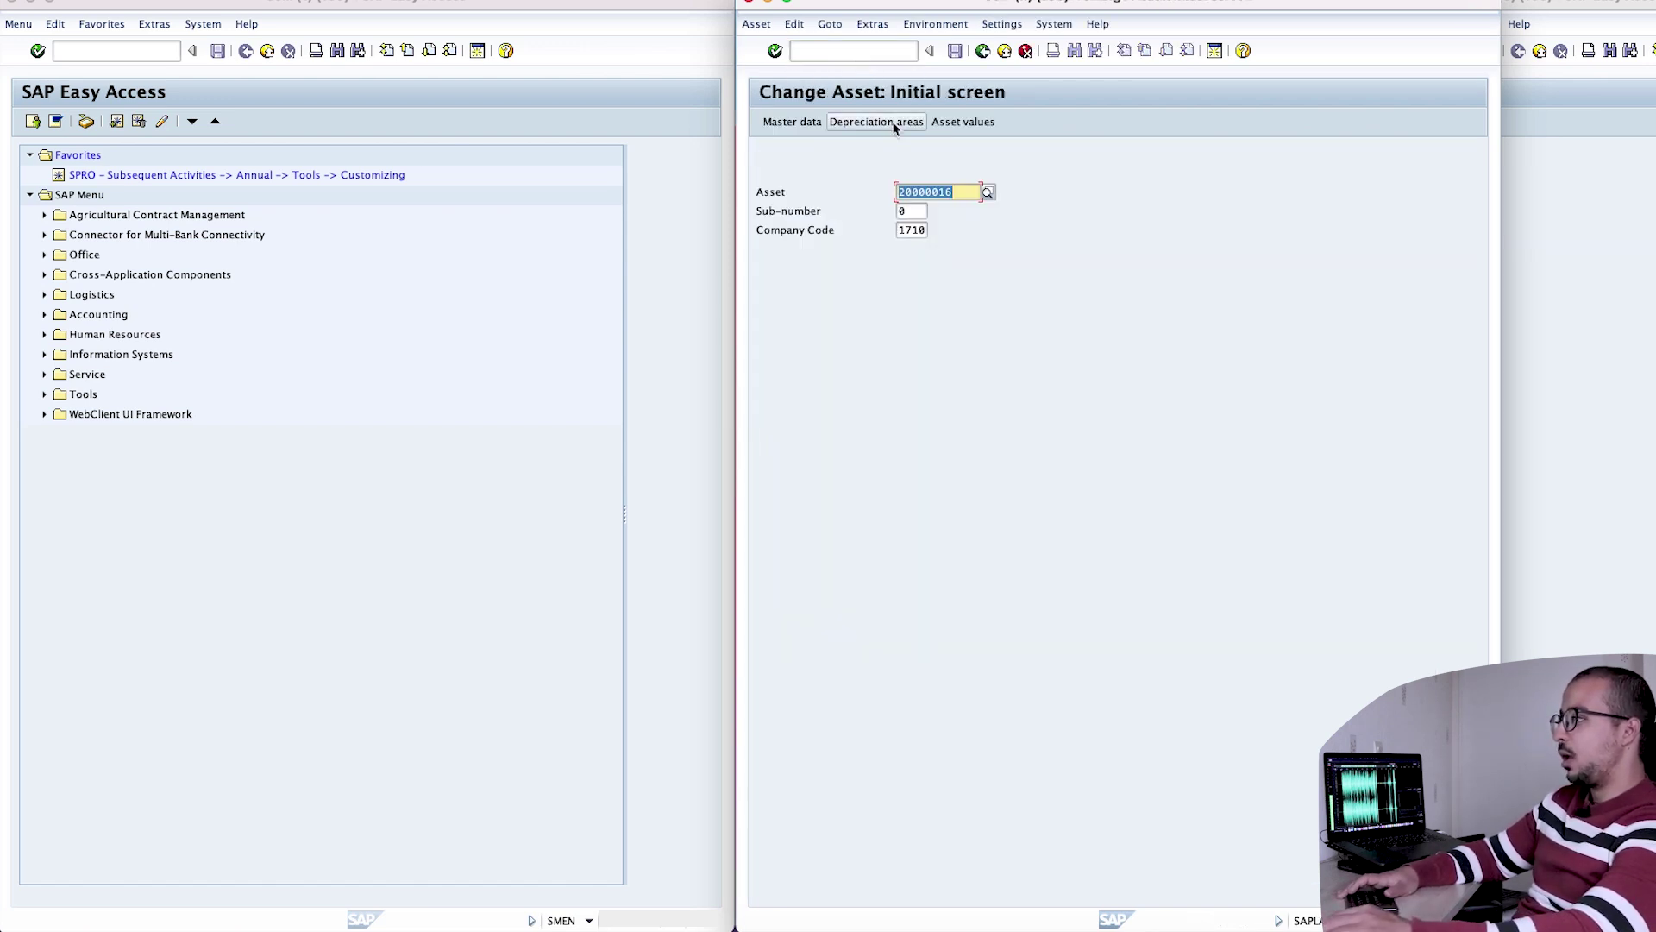
{"action": "key", "text": "BackSpace"}
{"action": "key", "text": "Down"}
{"action": "key", "text": "Down"}
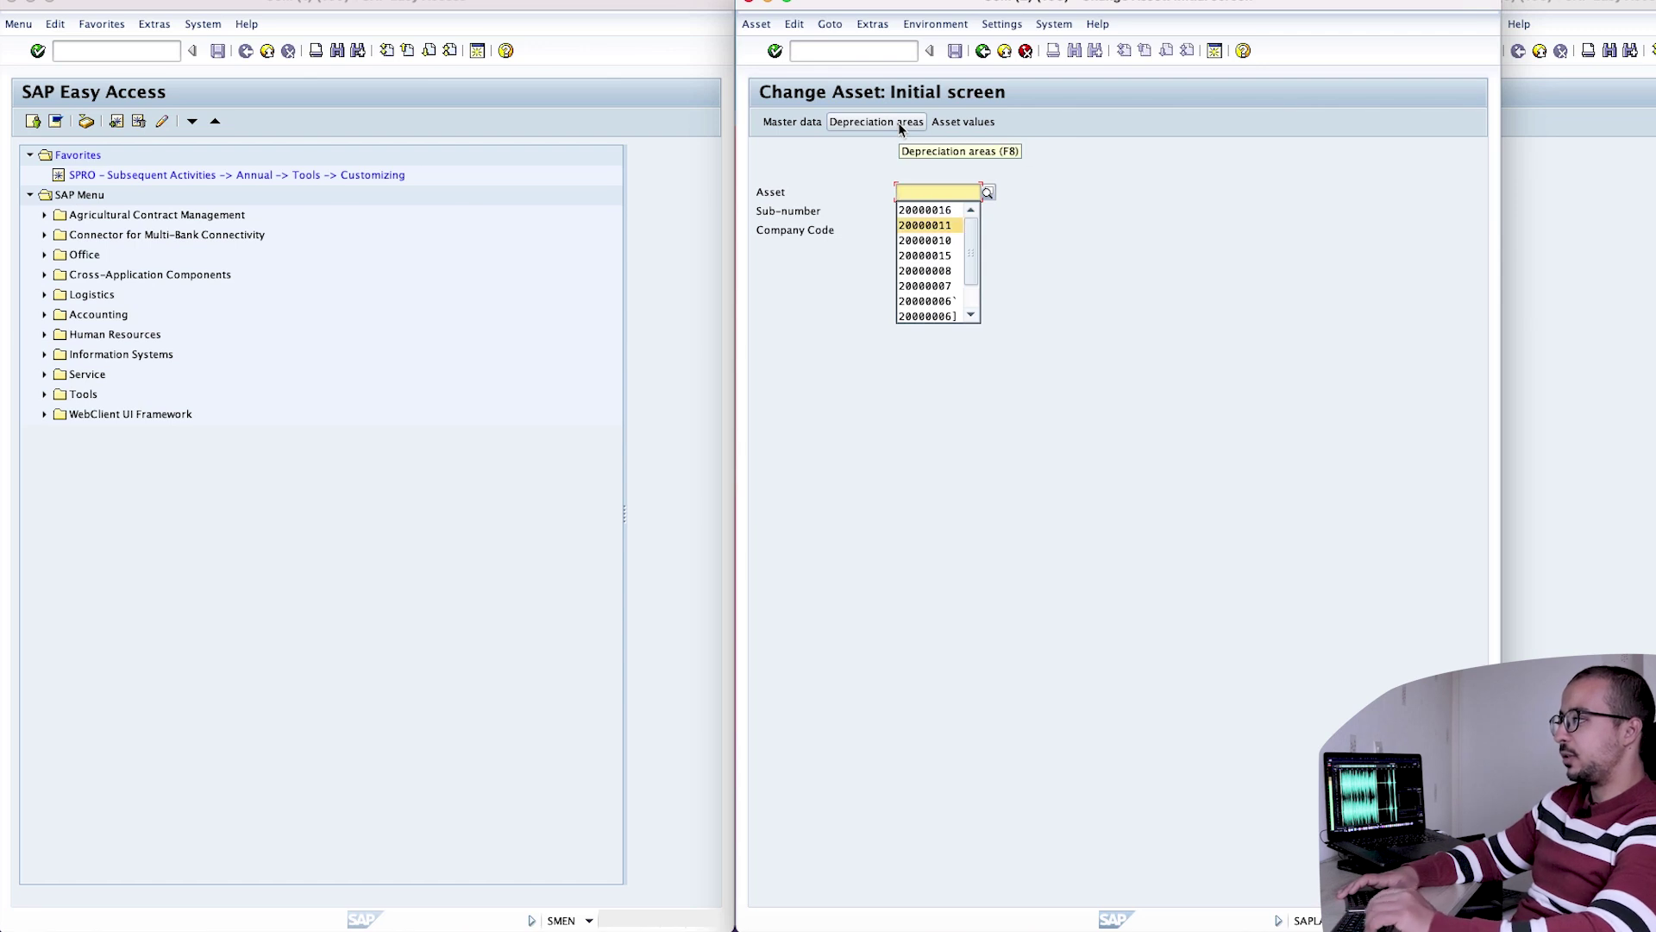
{"action": "key", "text": "Return"}
{"action": "double_click", "coordinate": [911, 229]}
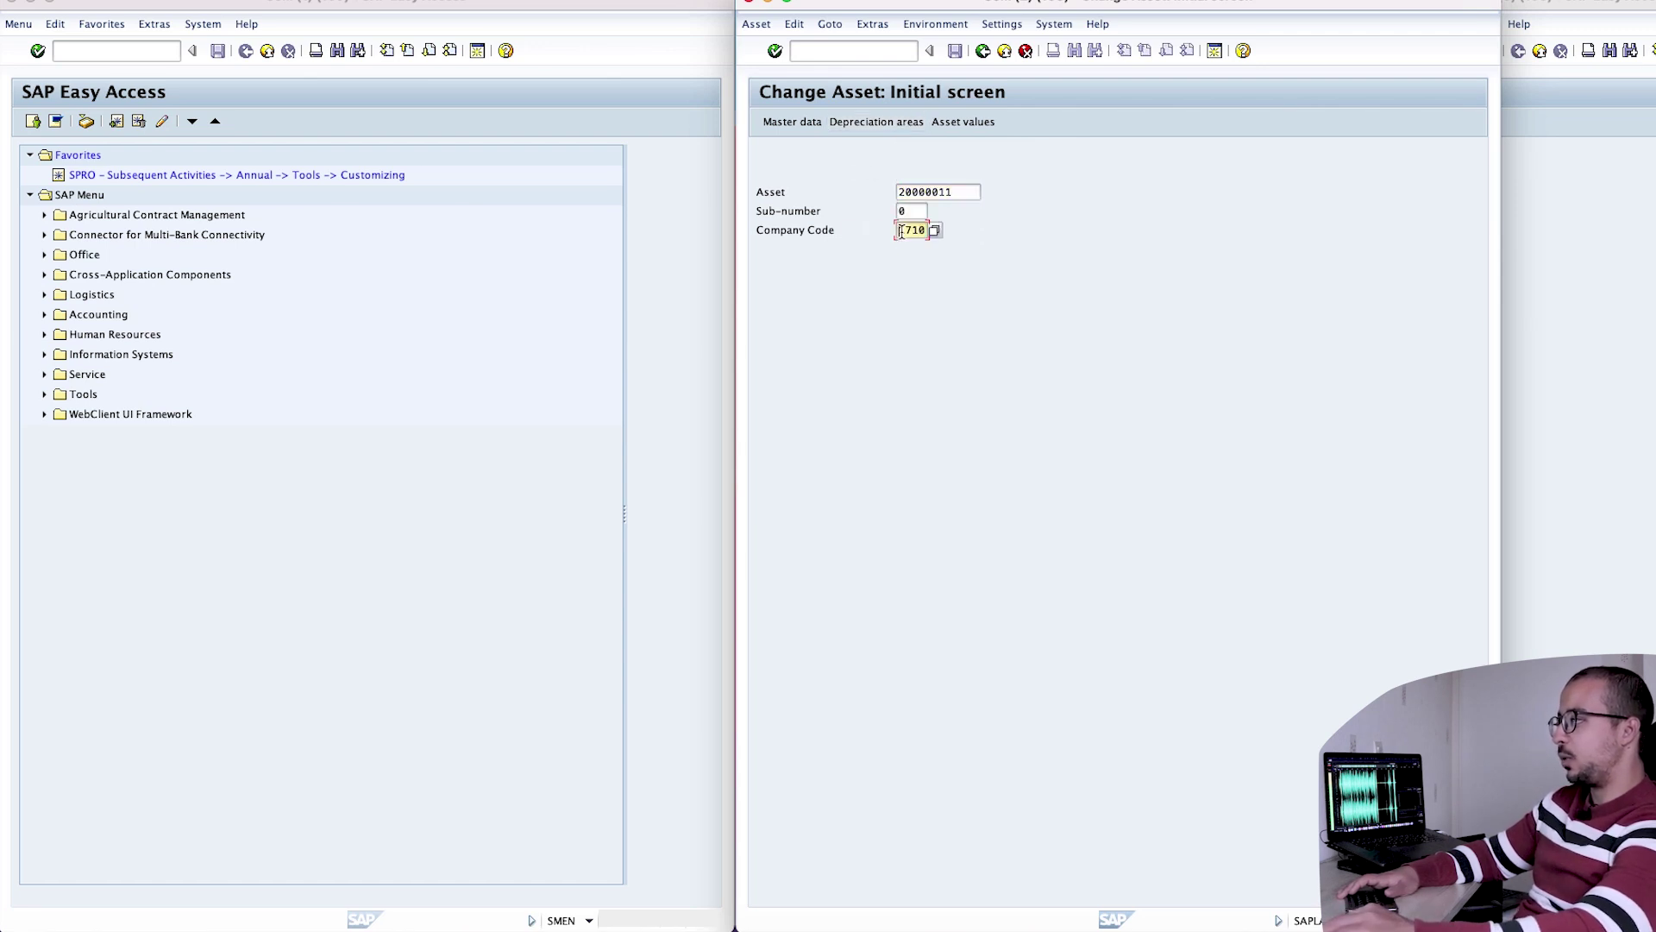
{"action": "type", "text": "AG20"}
{"action": "key", "text": "Return"}
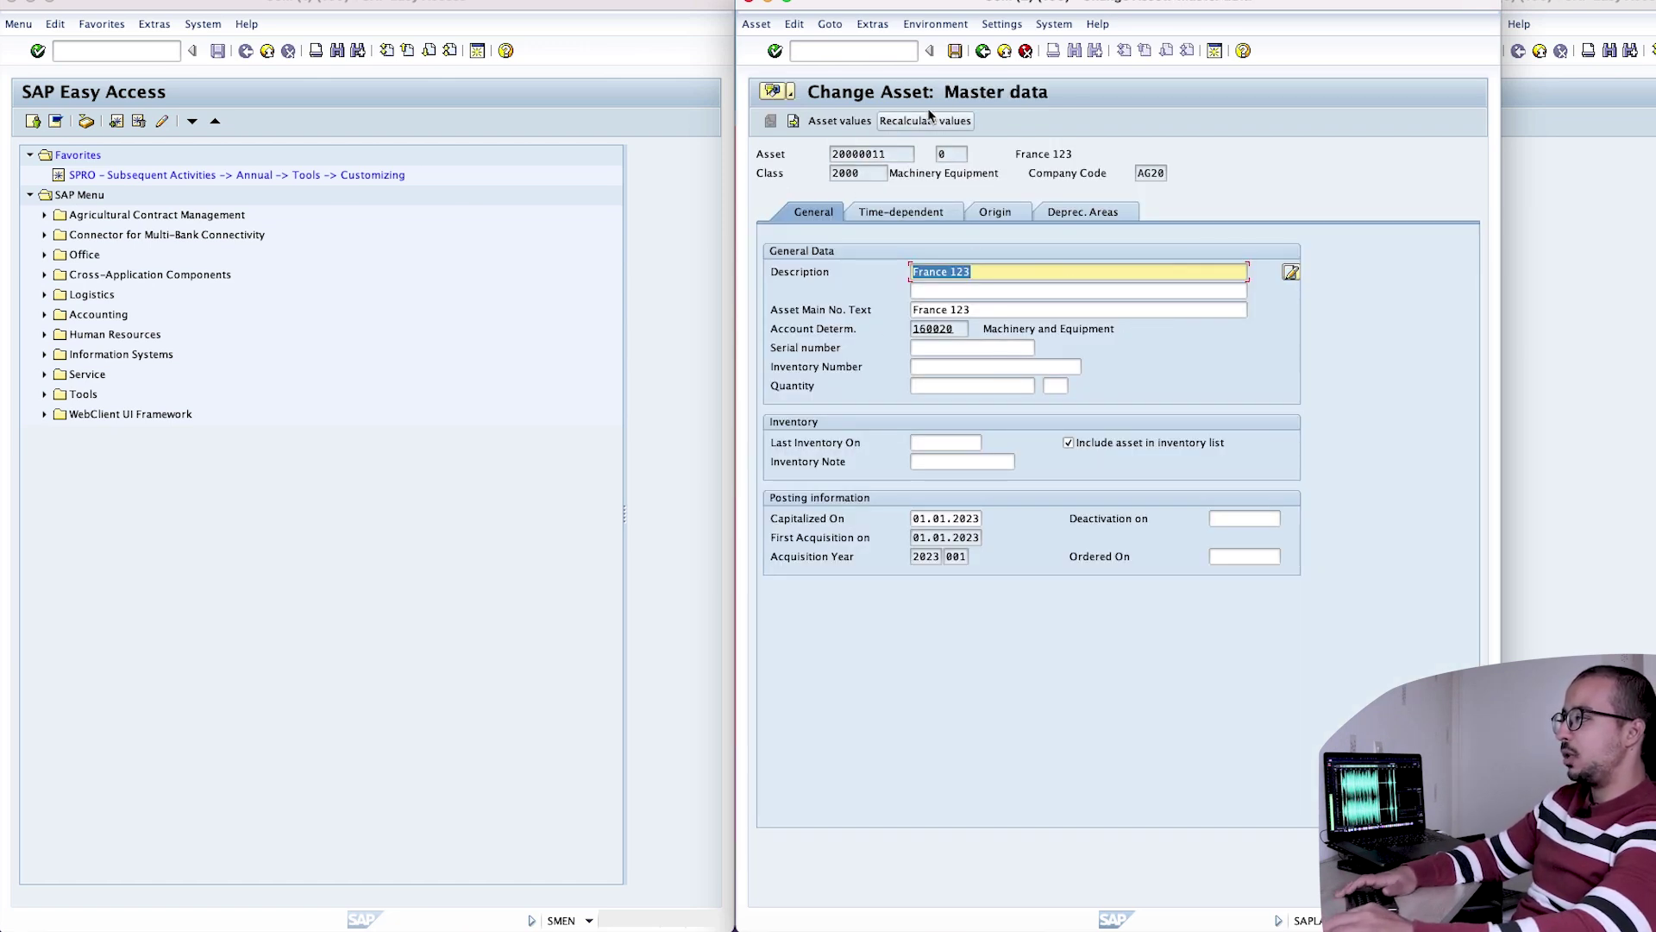
- Review the planned and posted values of asset 20000011 and its multi-year depreciation comparison
{"action": "left_click", "coordinate": [844, 122]}
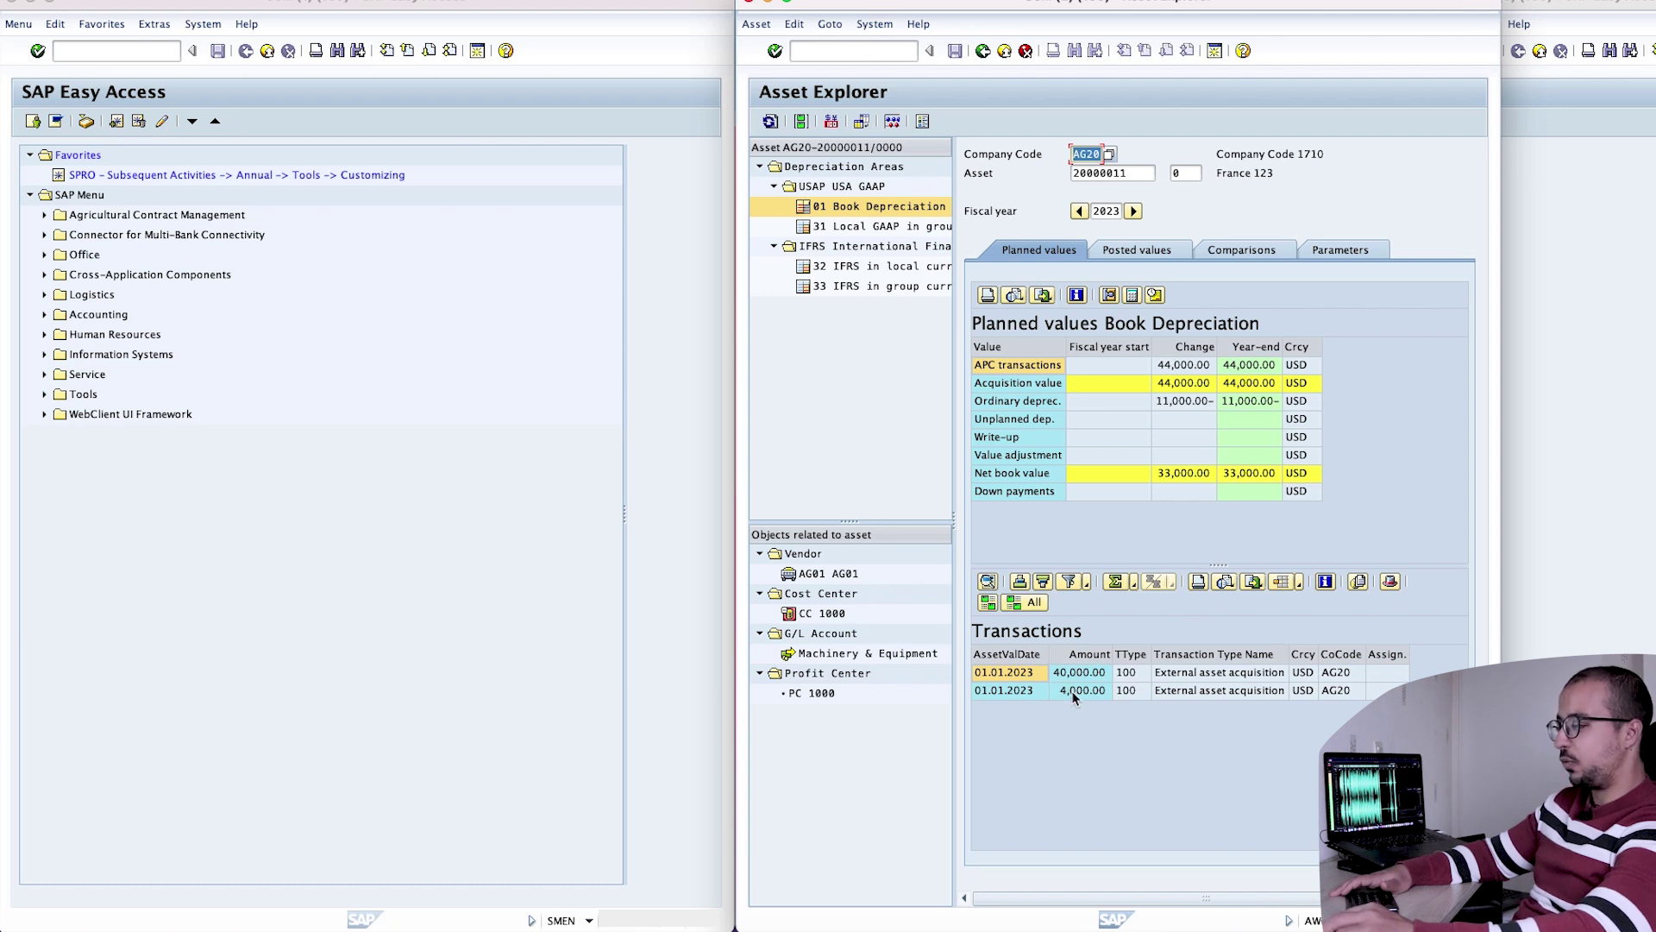
{"action": "left_click", "coordinate": [1136, 252]}
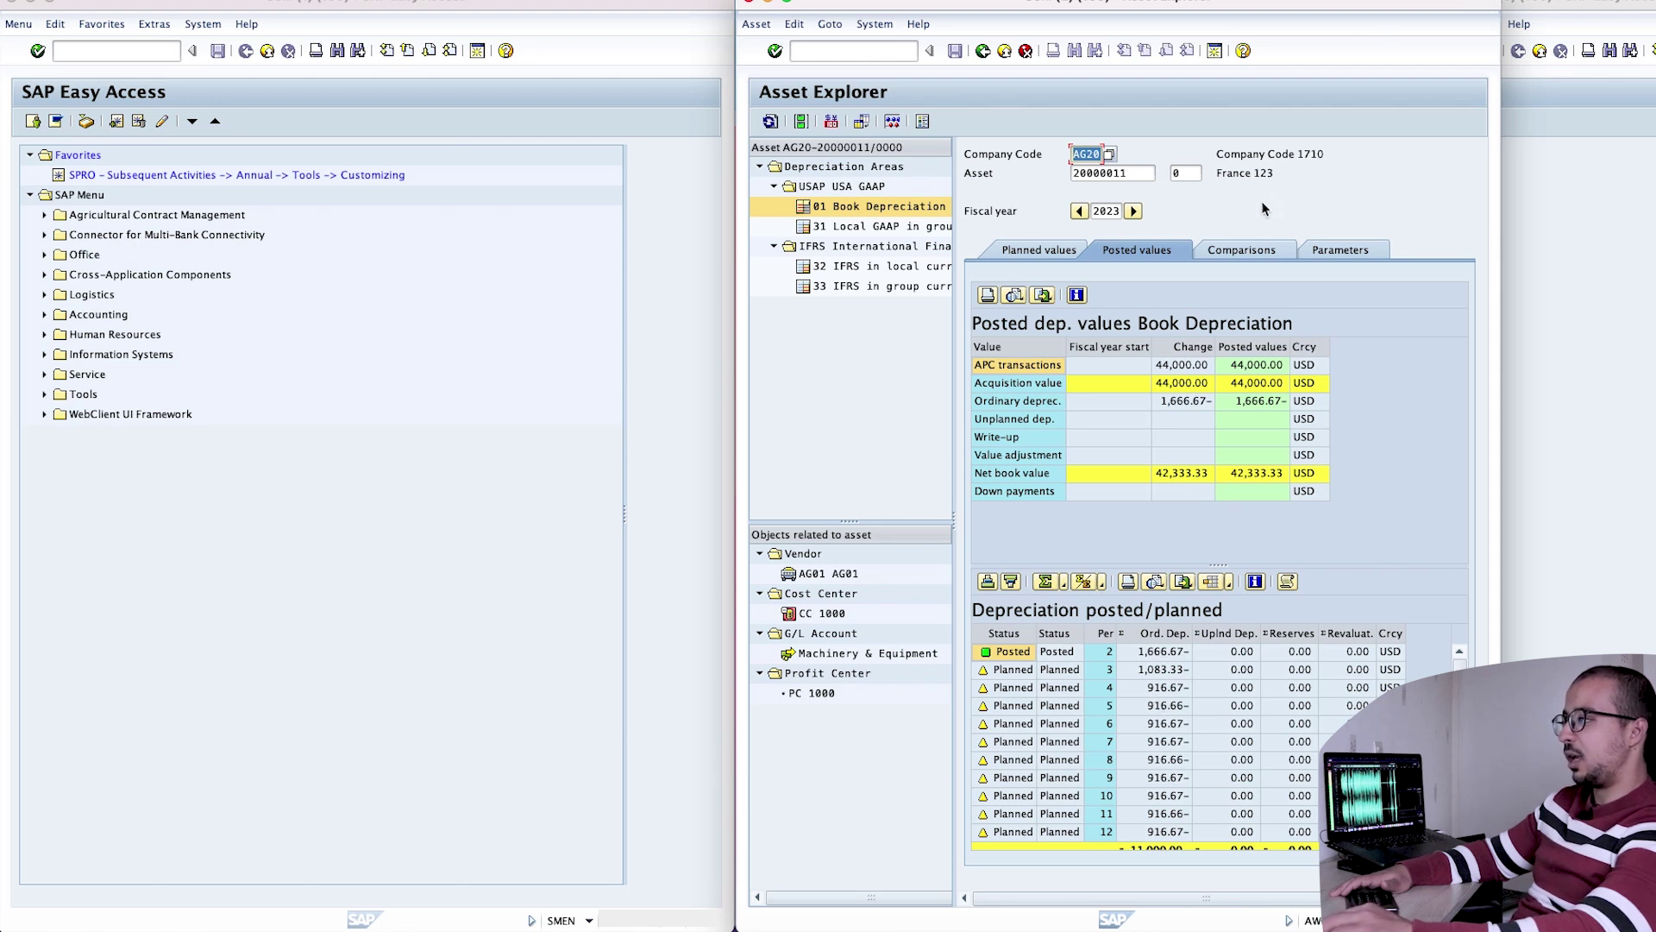
{"action": "left_click", "coordinate": [1242, 249]}
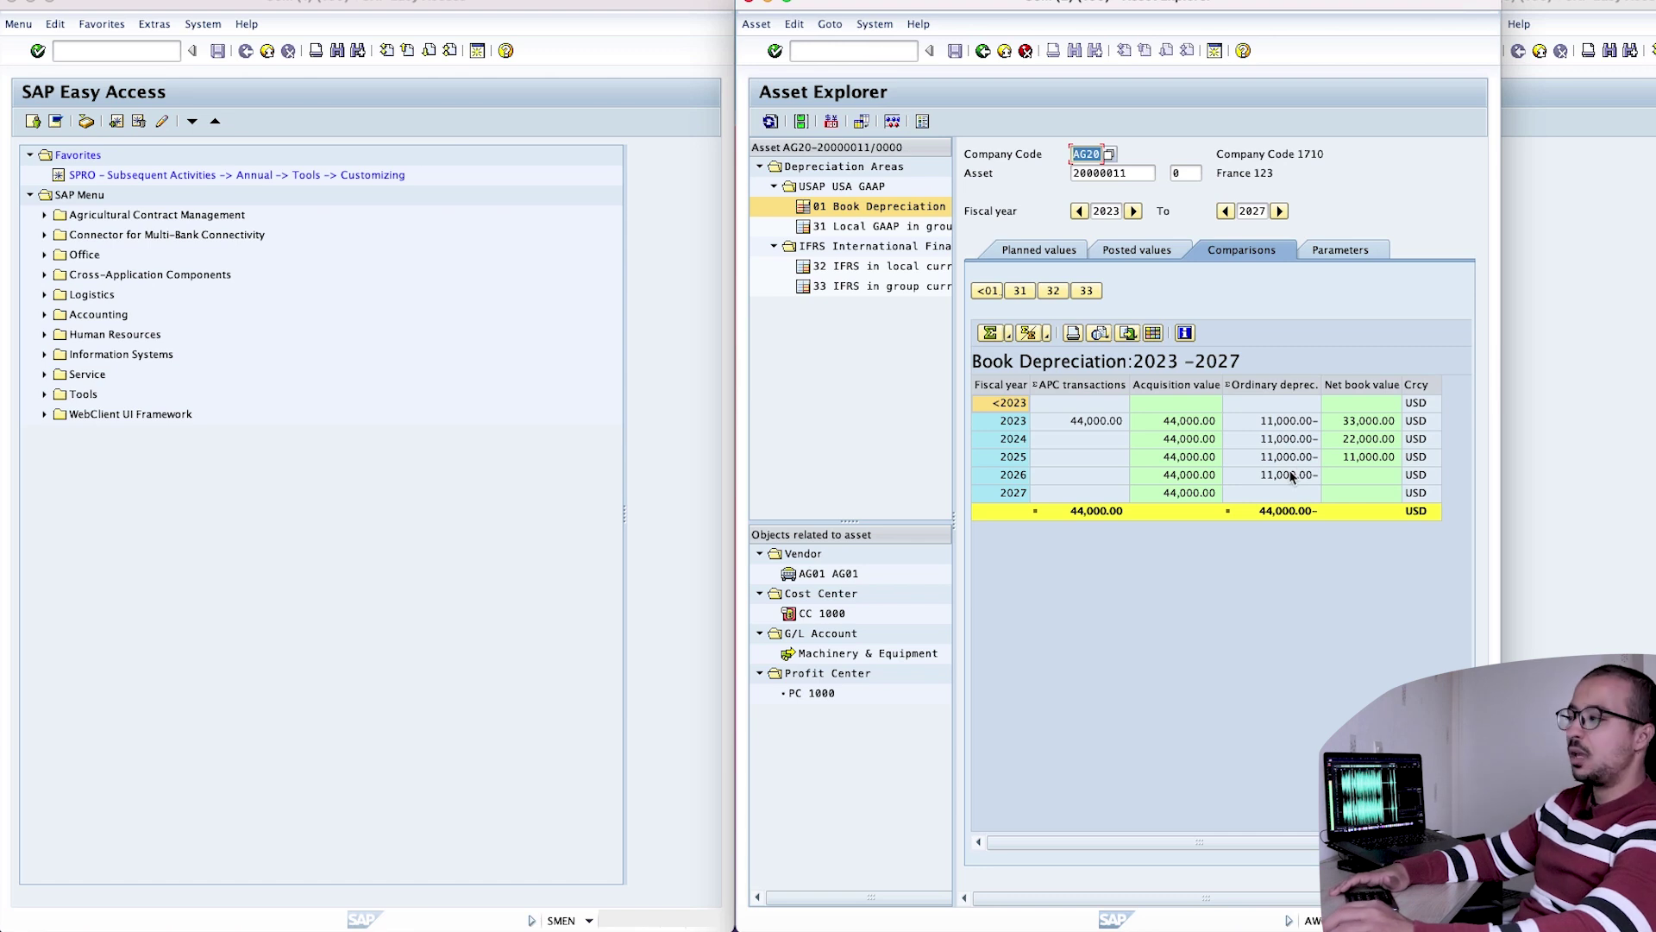
{"action": "left_click", "coordinate": [1137, 251]}
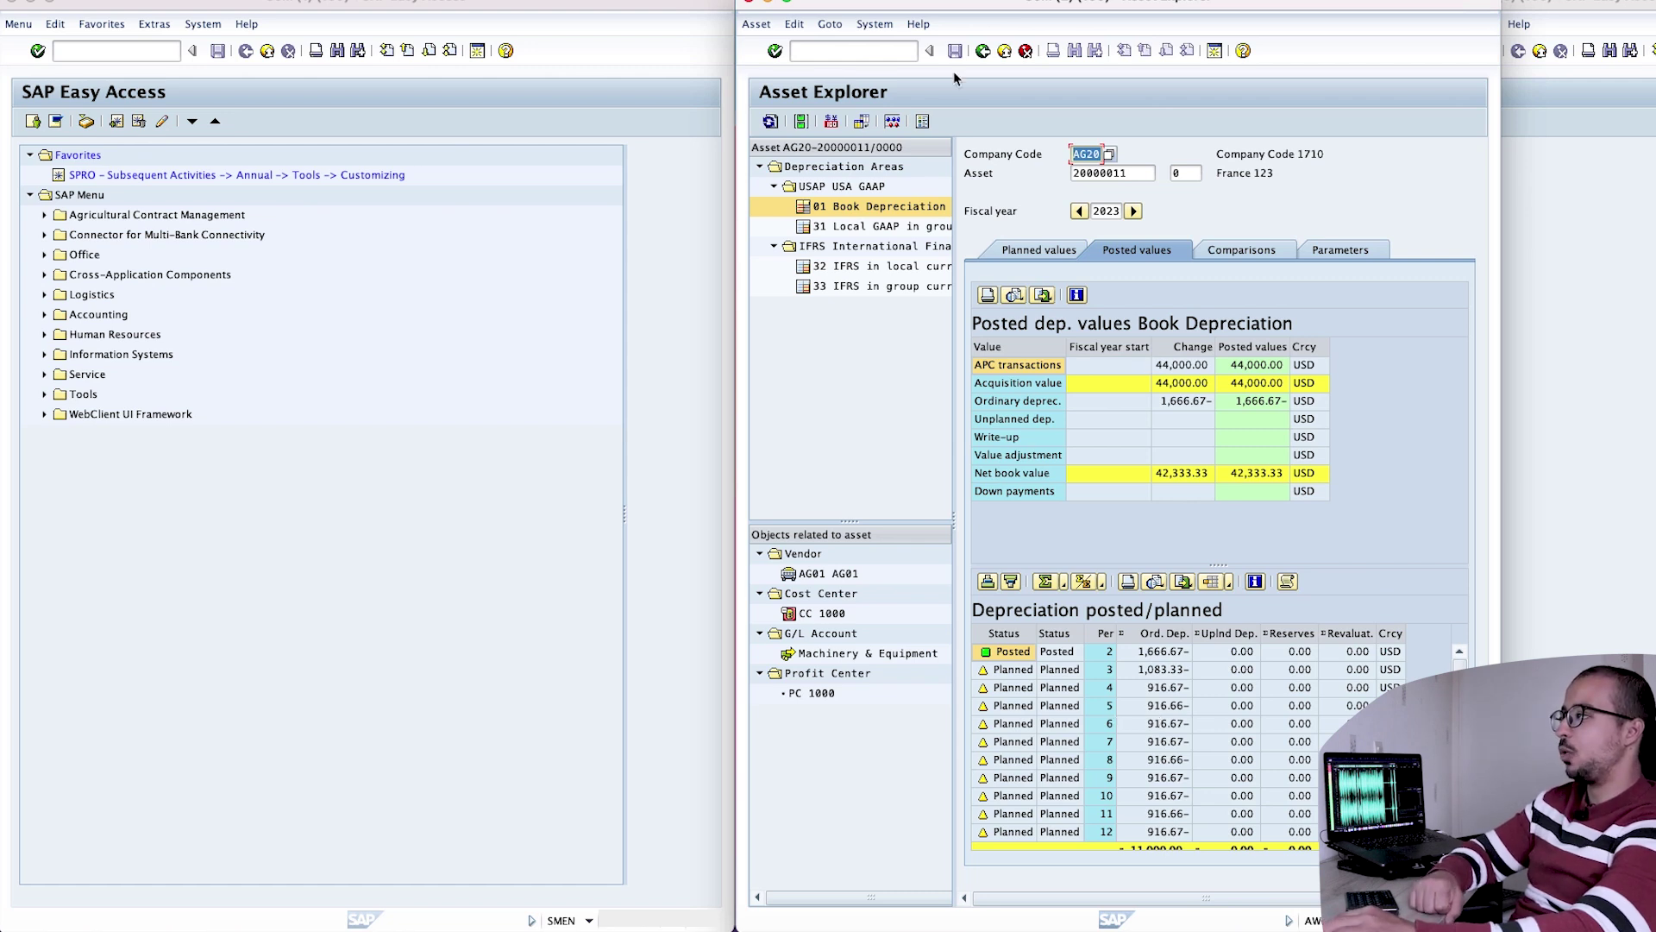
- Set the useful life of asset 20000011 to 8 years for Book Depreciation and IFRS LOCAL, and save the asset
{"action": "left_click", "coordinate": [982, 50]}
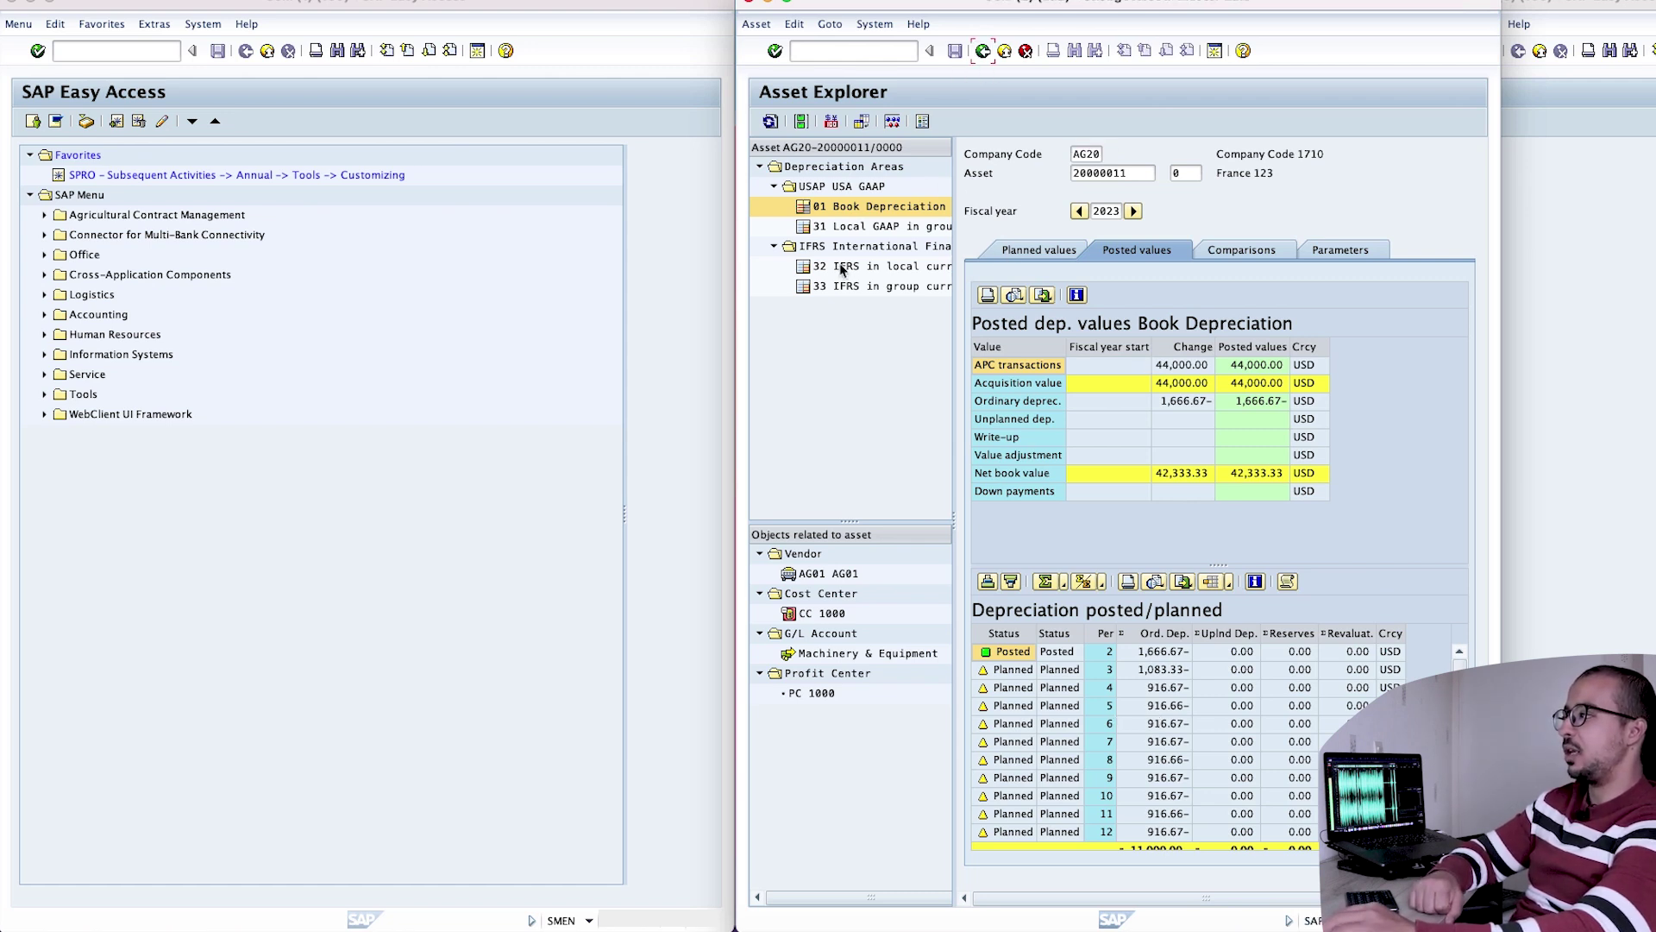
{"action": "left_click", "coordinate": [1089, 212]}
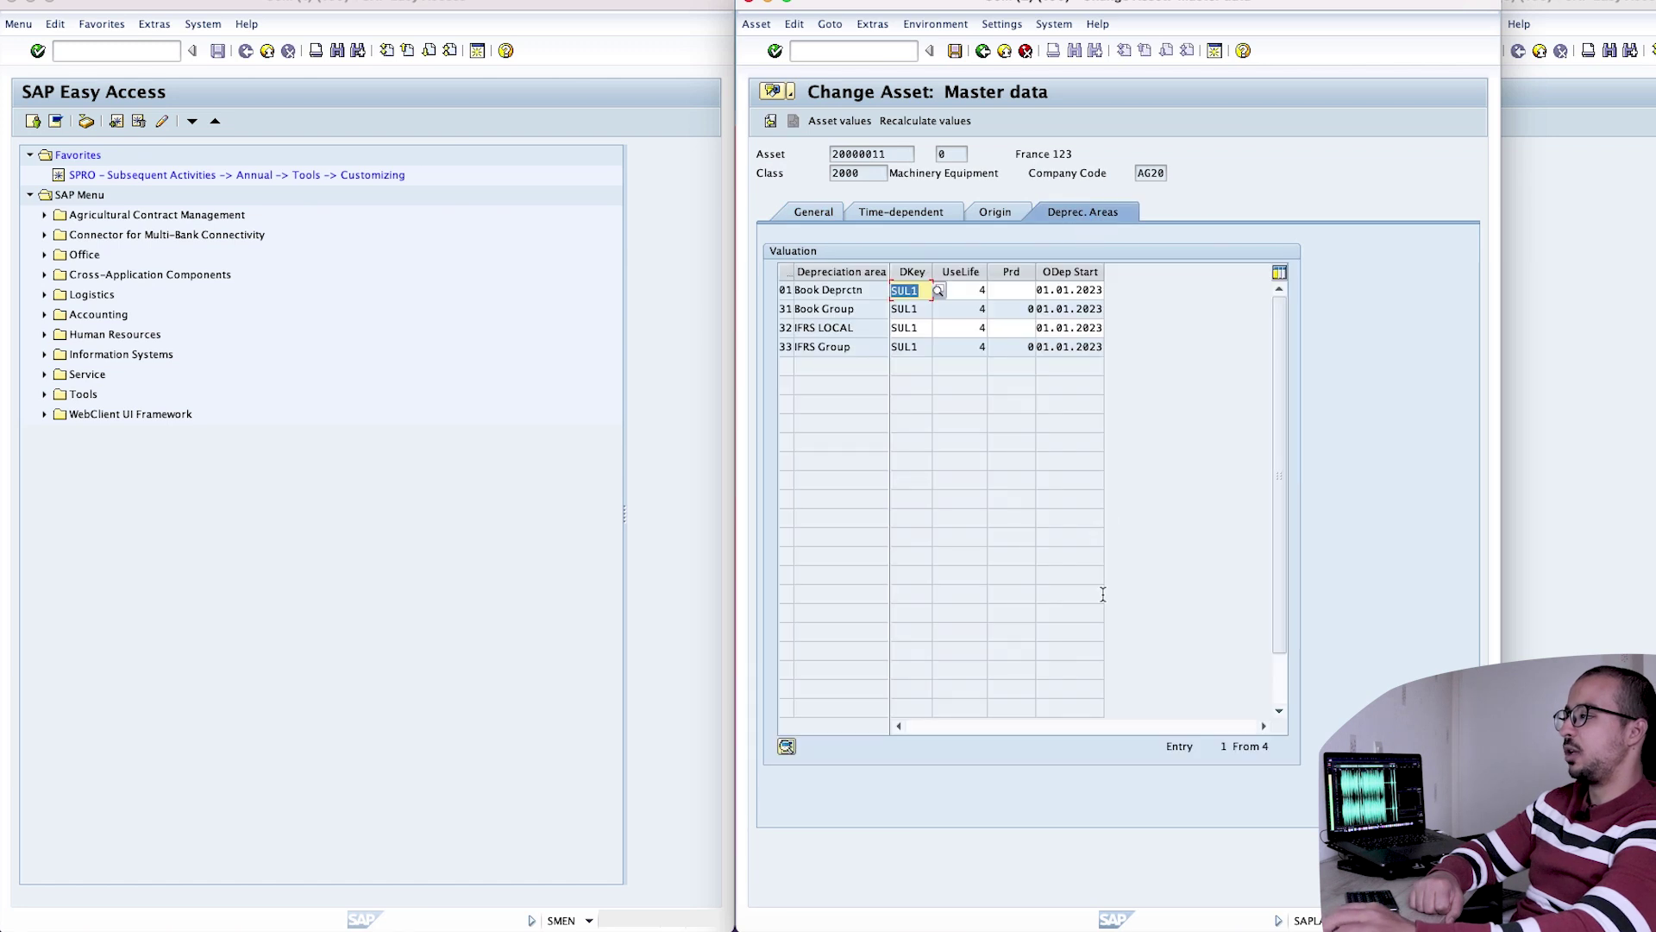
{"action": "left_click", "coordinate": [978, 289]}
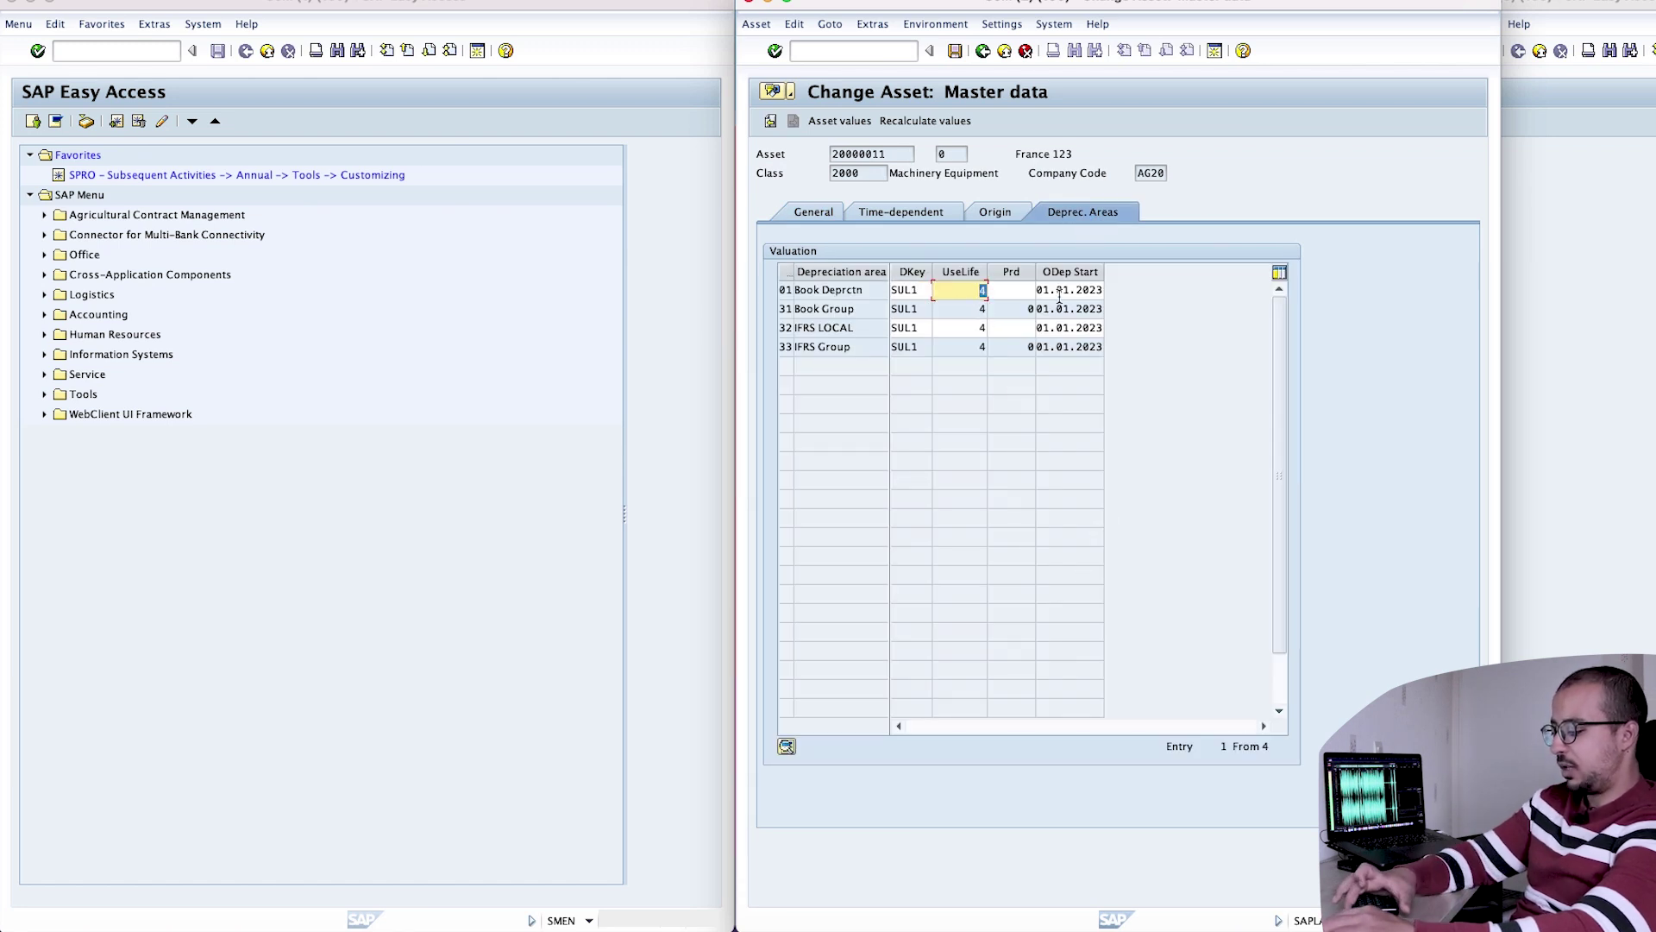
{"action": "type", "text": "8"}
{"action": "left_click", "coordinate": [971, 328]}
{"action": "type", "text": "8"}
{"action": "key", "text": "Return"}
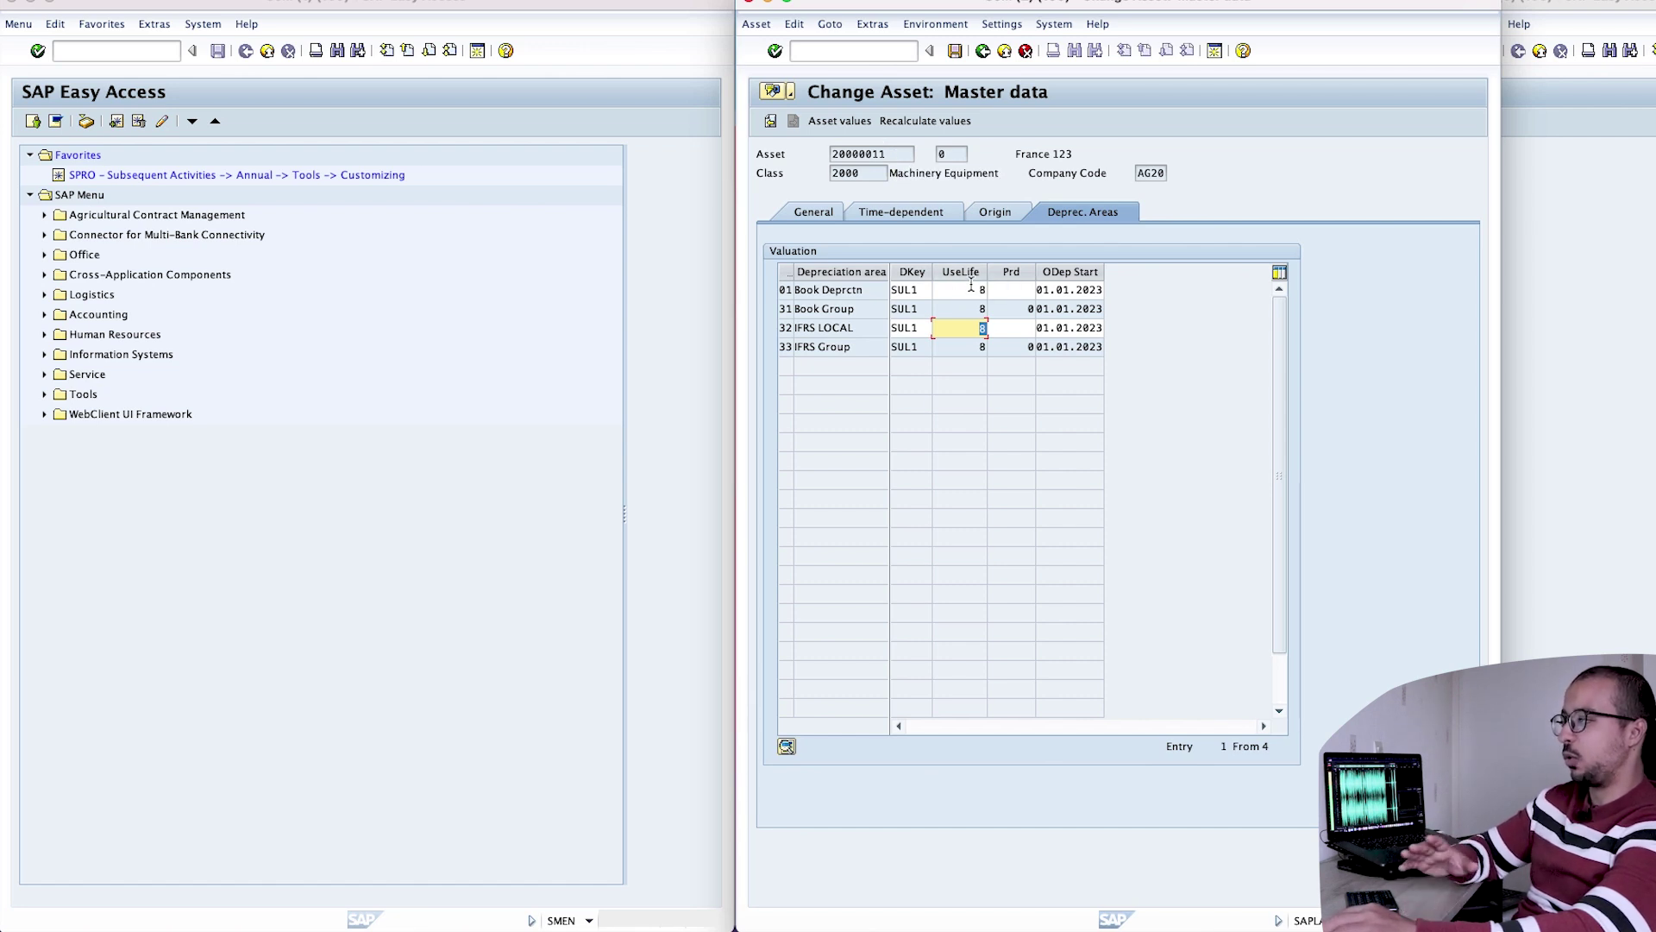
{"action": "left_click", "coordinate": [955, 51]}
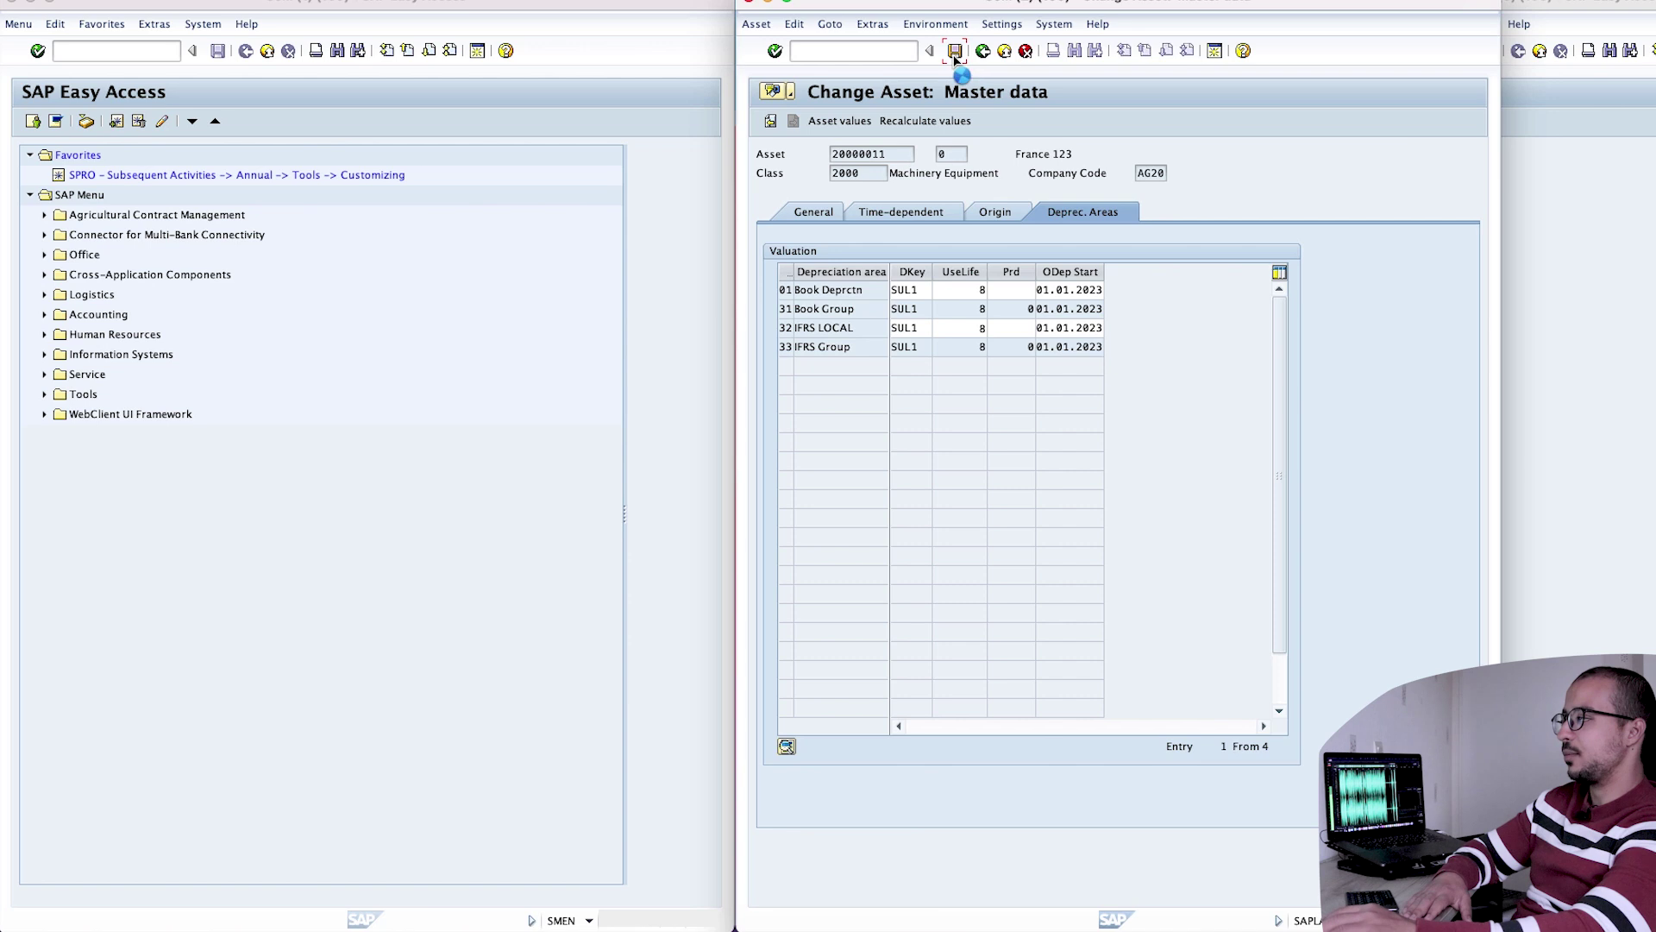
- Examine the posted depreciation of asset 20000011 and its yearly comparison through fiscal year 2030
{"action": "left_click", "coordinate": [966, 129]}
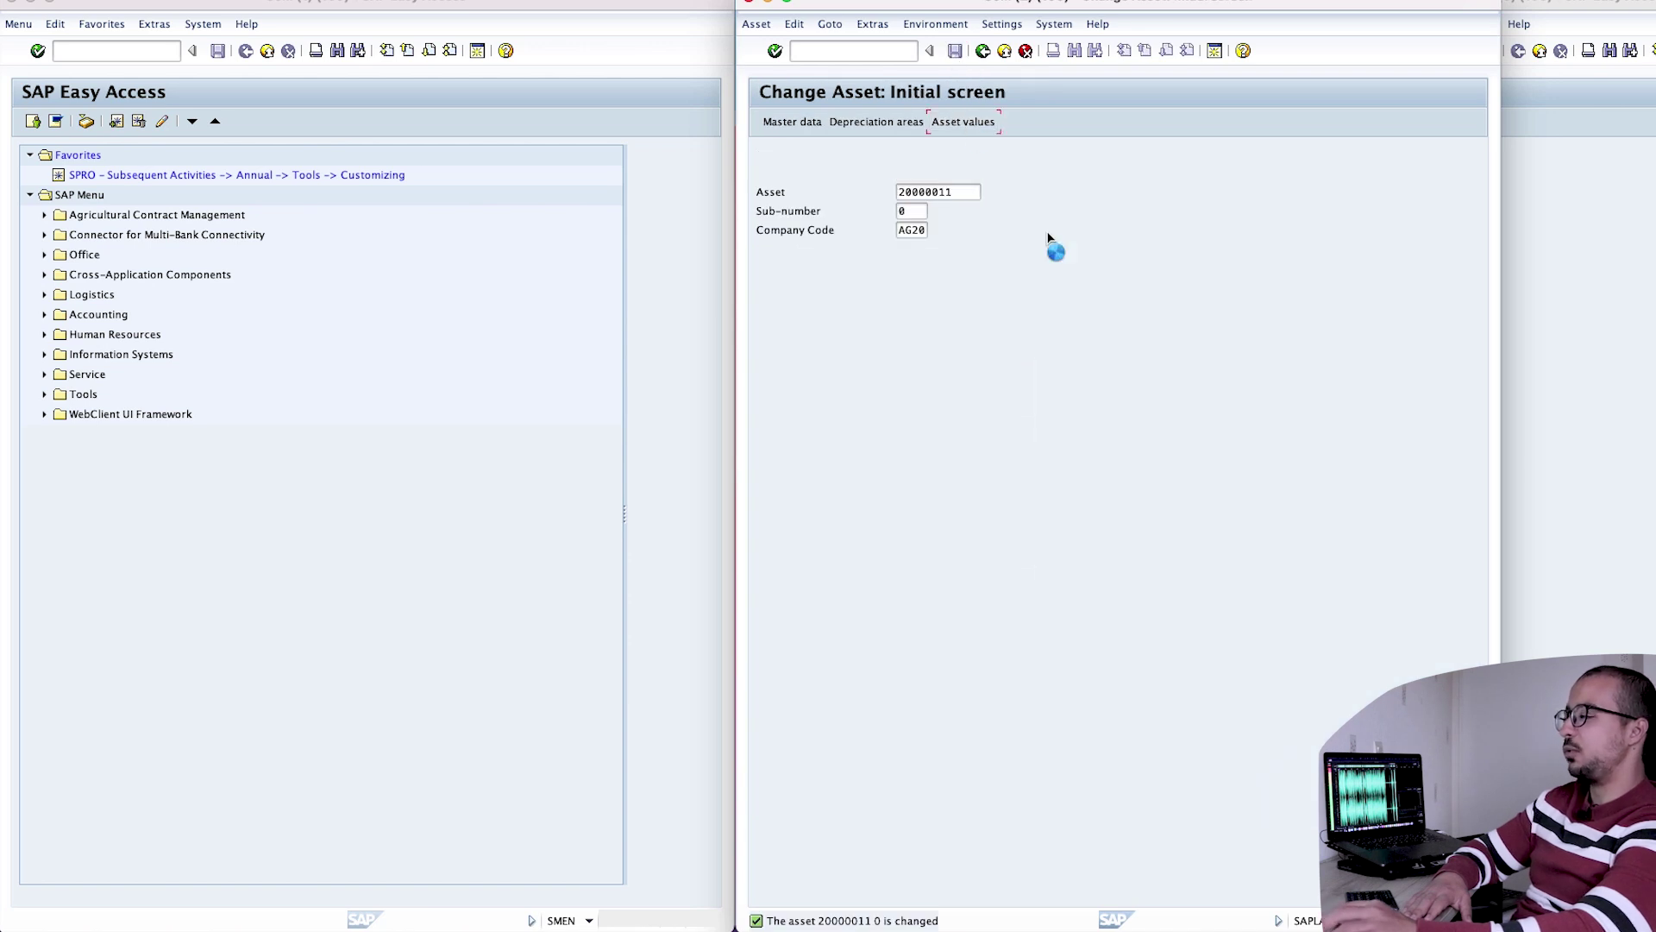
{"action": "left_click", "coordinate": [1135, 252]}
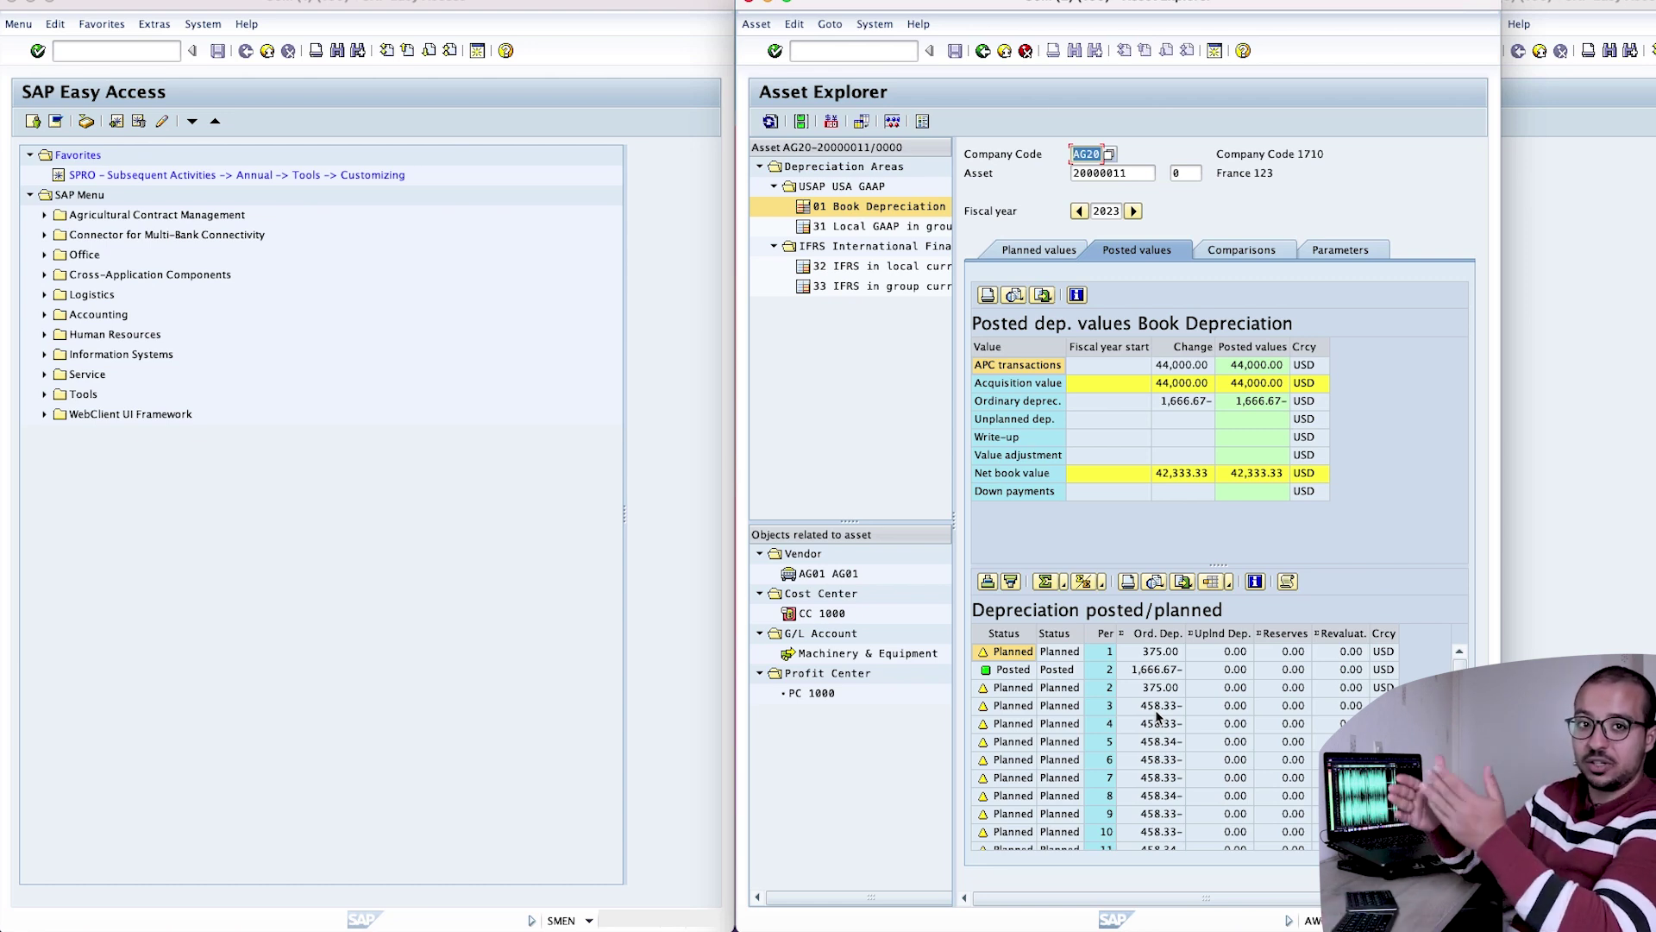
{"action": "left_click", "coordinate": [1255, 249]}
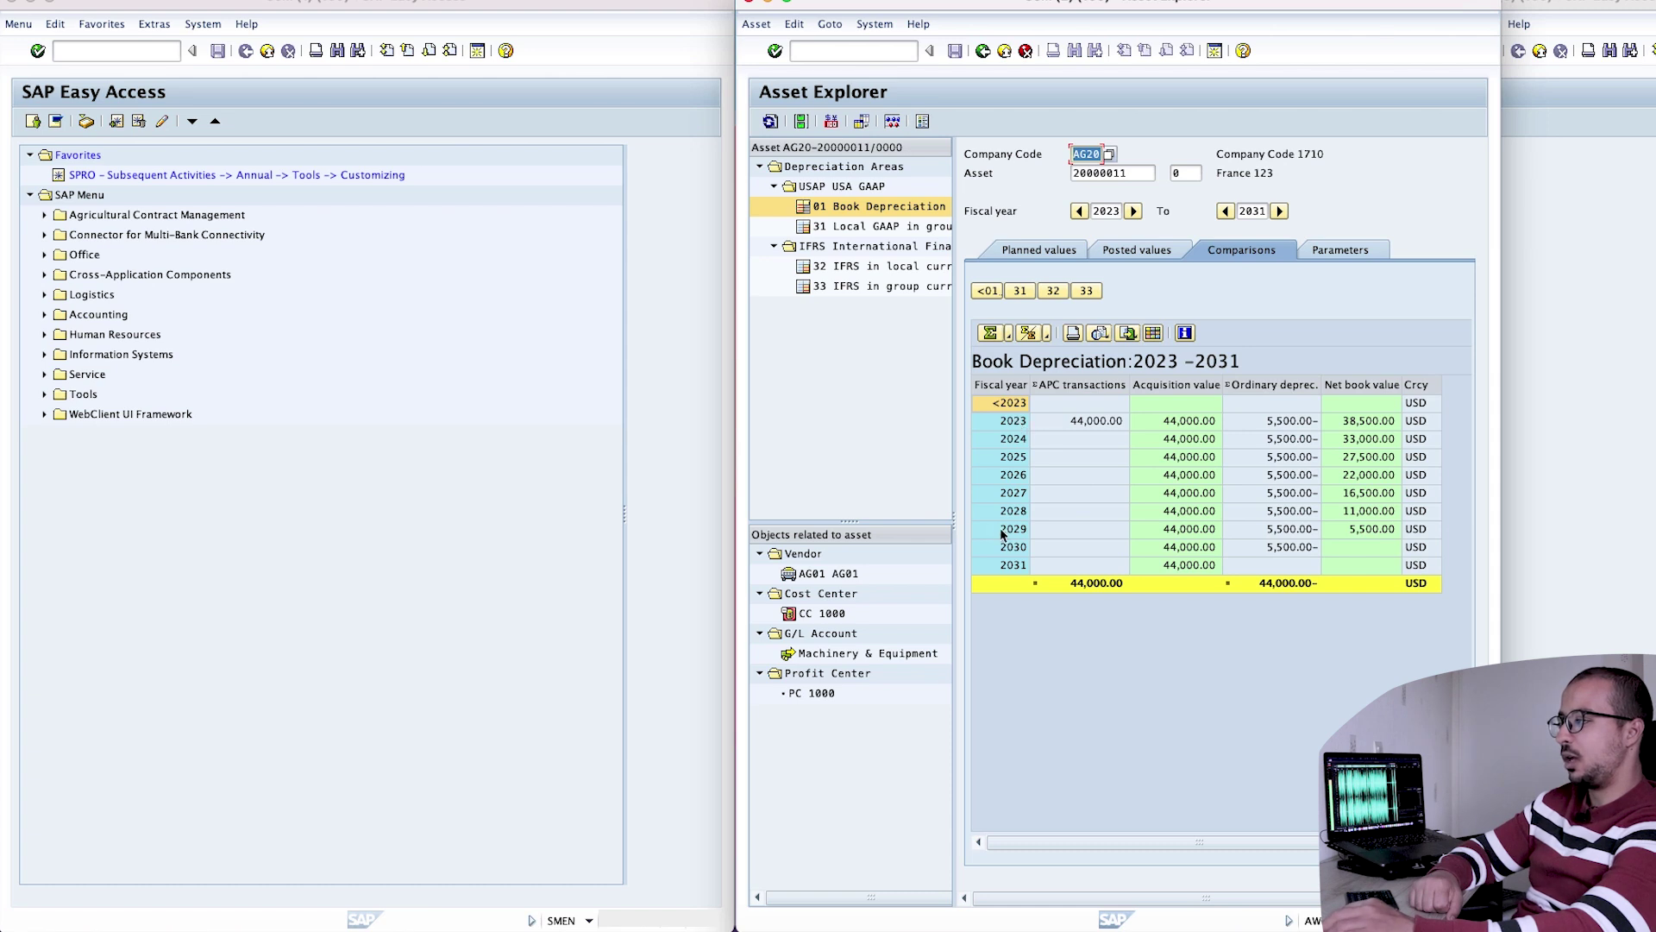
{"action": "left_click", "coordinate": [1017, 550]}
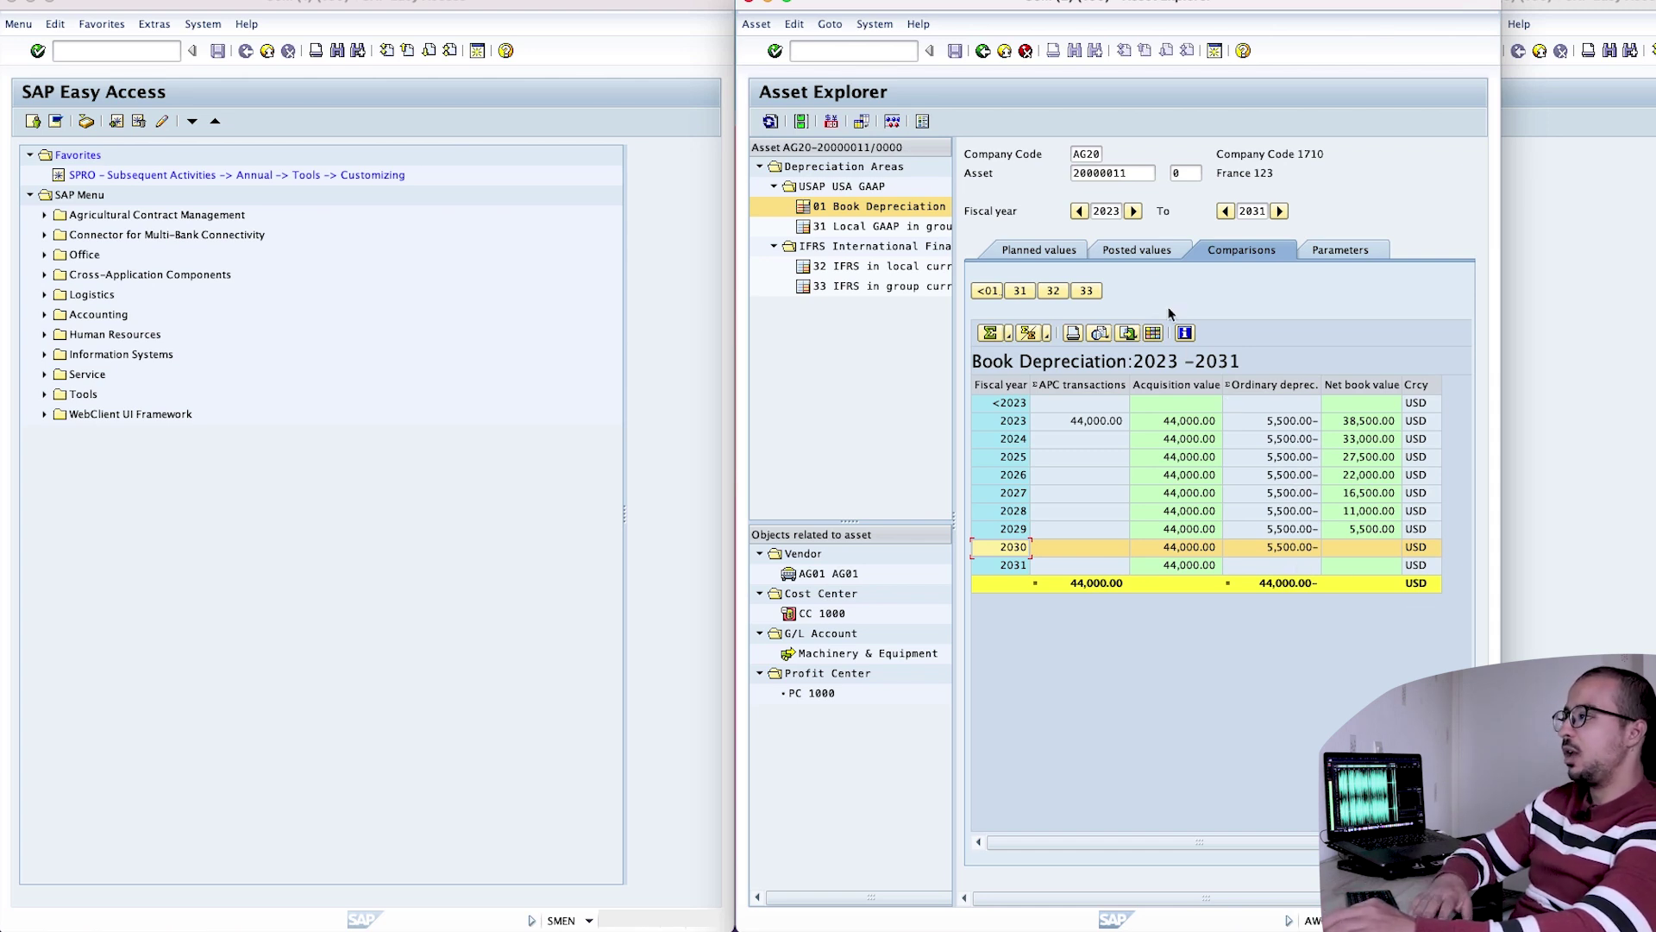
{"action": "left_click", "coordinate": [1135, 250]}
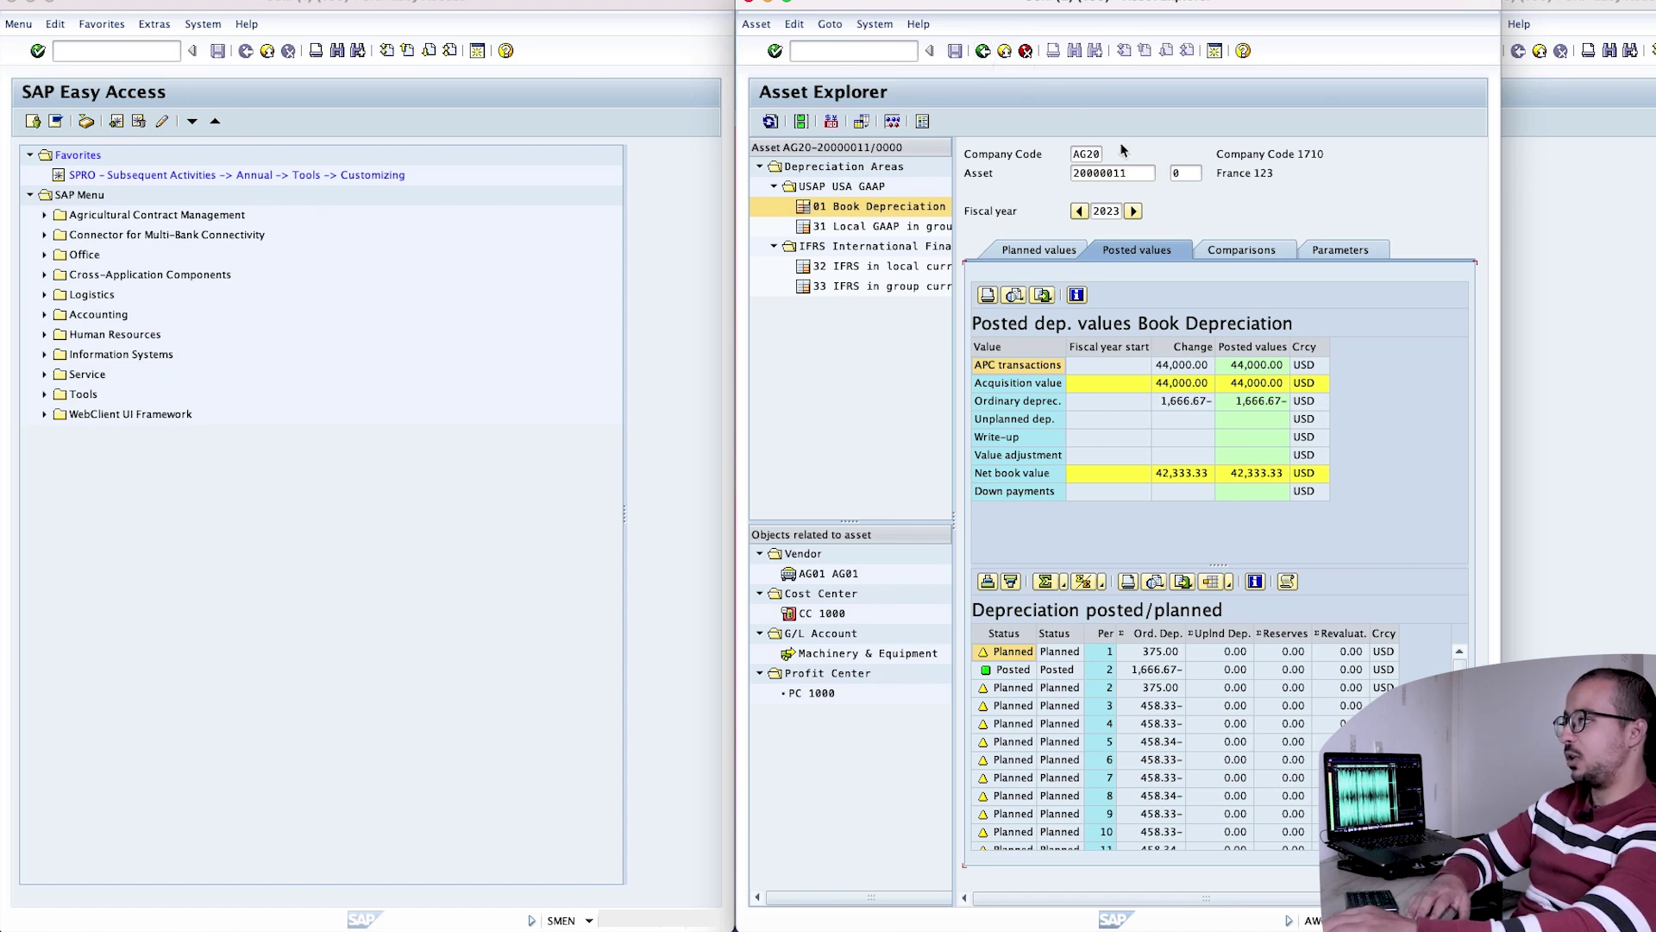
- Open asset 20000016 of company code 1710 for changes in transaction AS02
{"action": "left_click", "coordinate": [985, 52]}
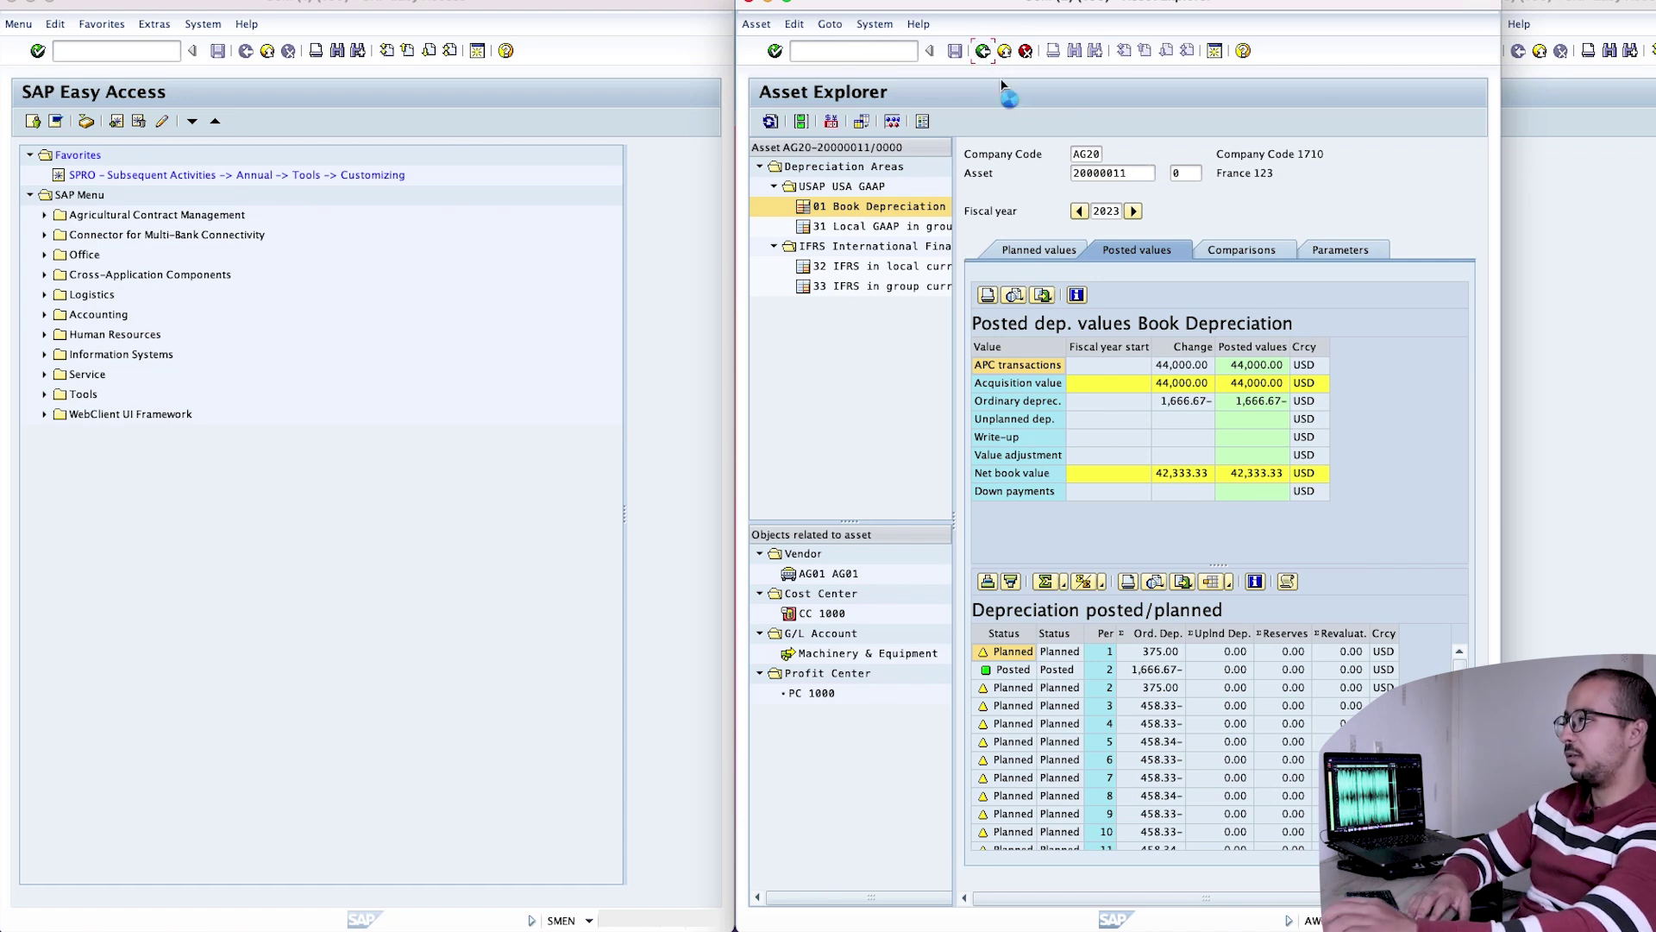
{"action": "left_click", "coordinate": [814, 52]}
{"action": "type", "text": "as02"}
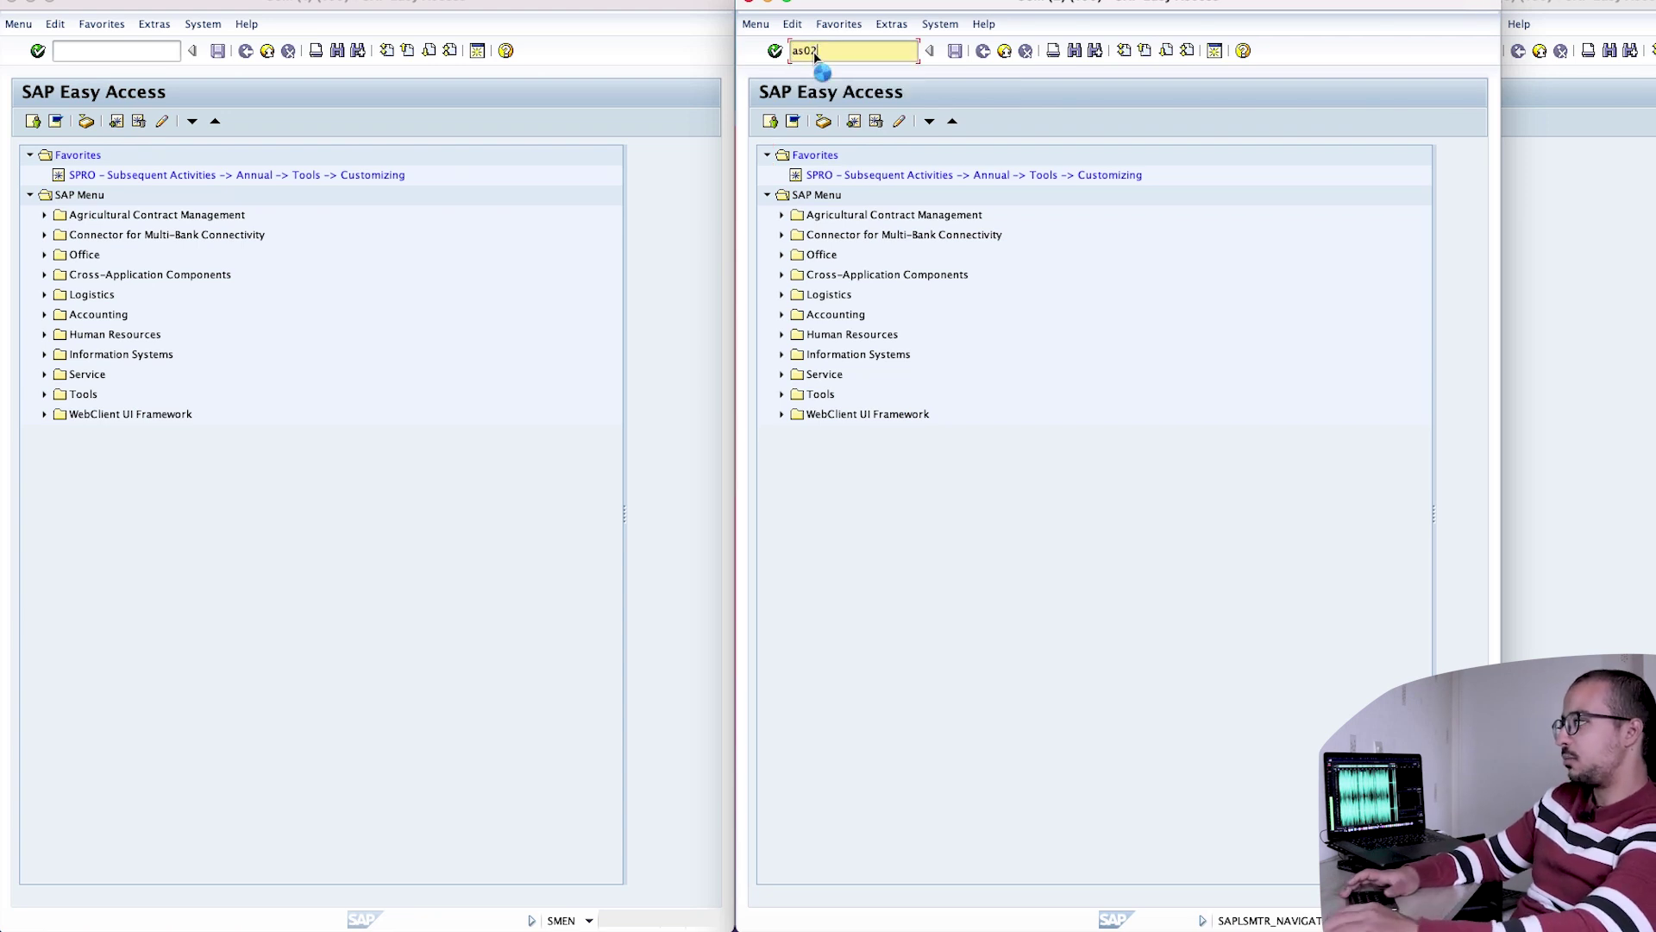
{"action": "key", "text": "Return"}
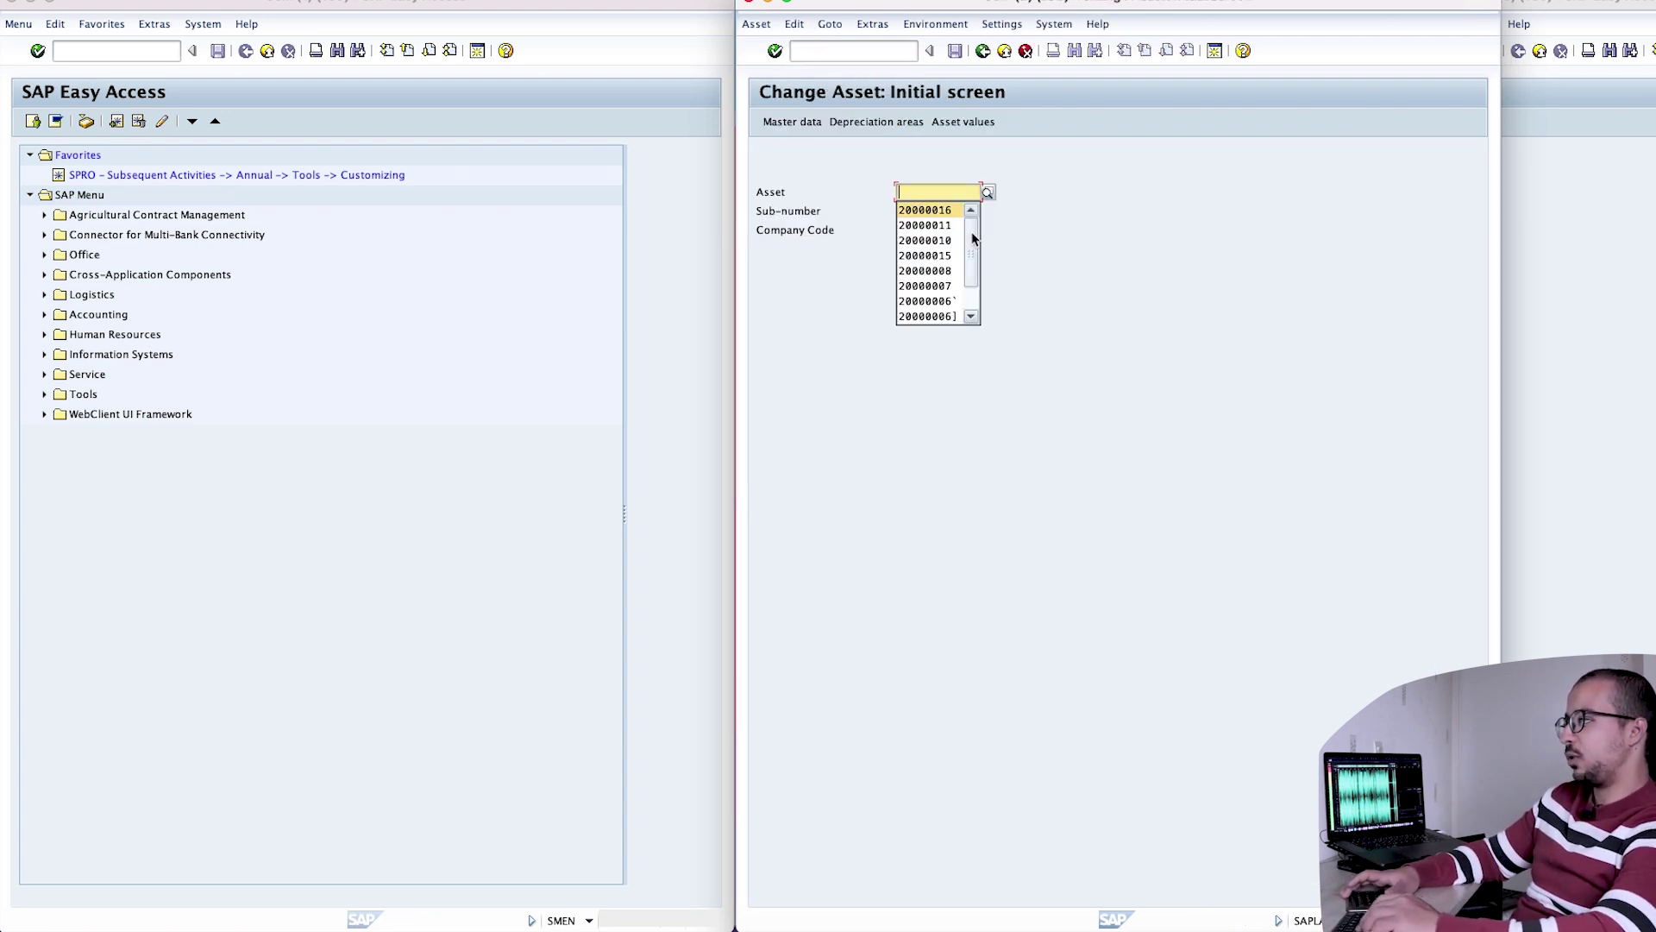
{"action": "key", "text": "Return"}
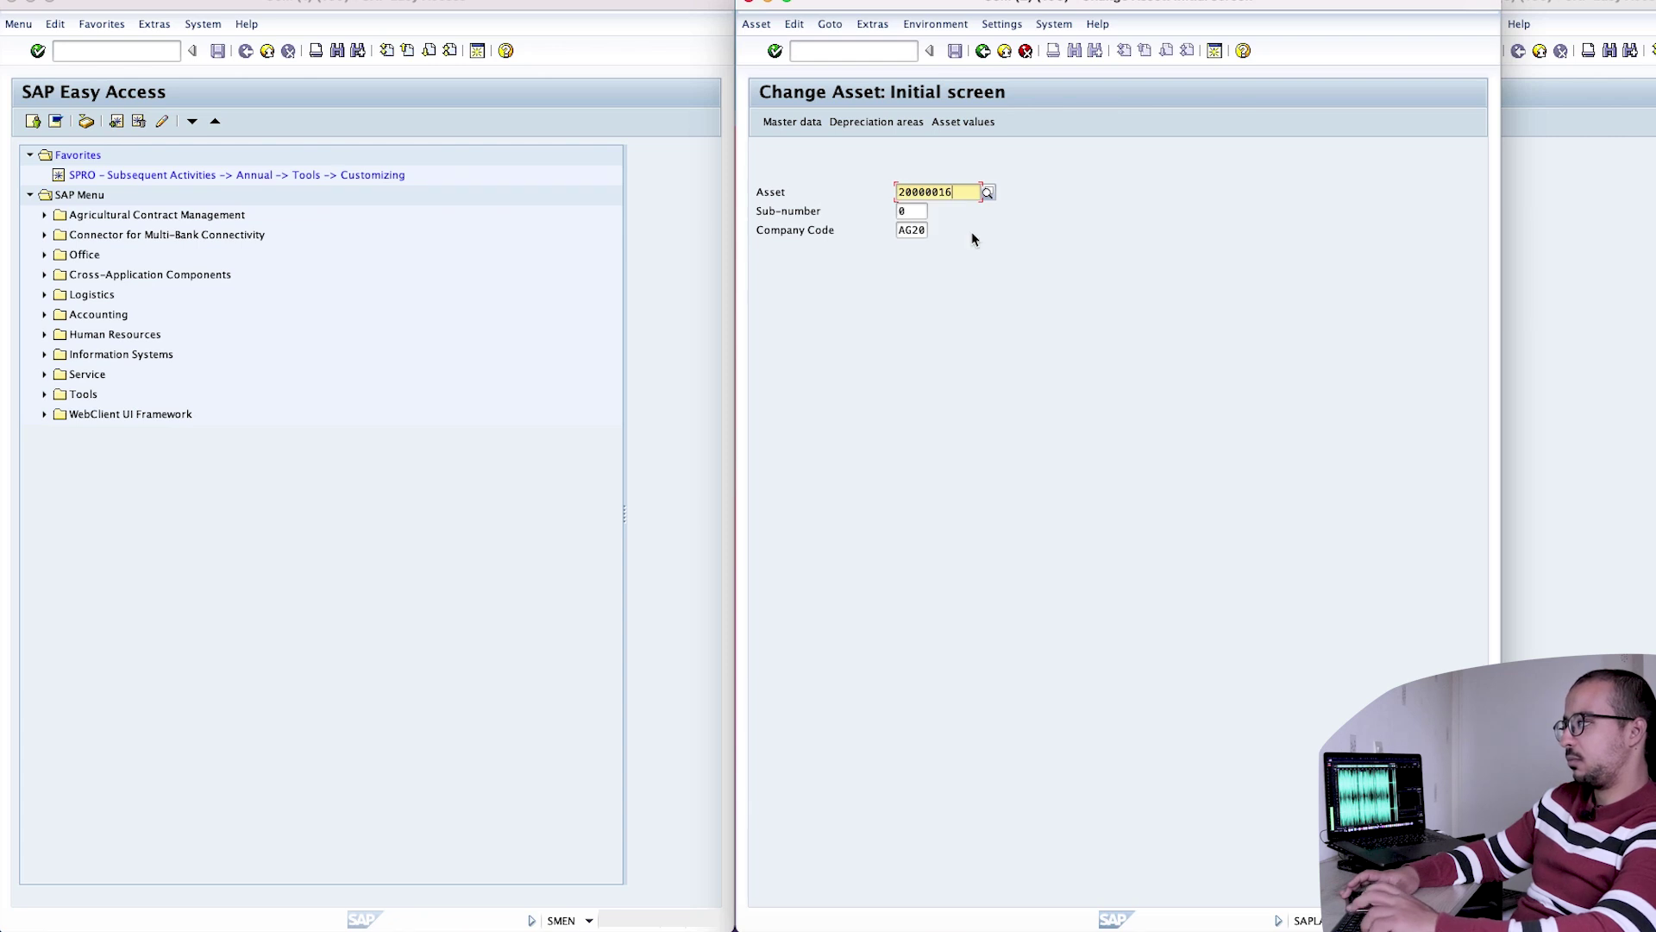
{"action": "double_click", "coordinate": [911, 229]}
{"action": "type", "text": "17"}
{"action": "key", "text": "Return"}
{"action": "key", "text": "Return"}
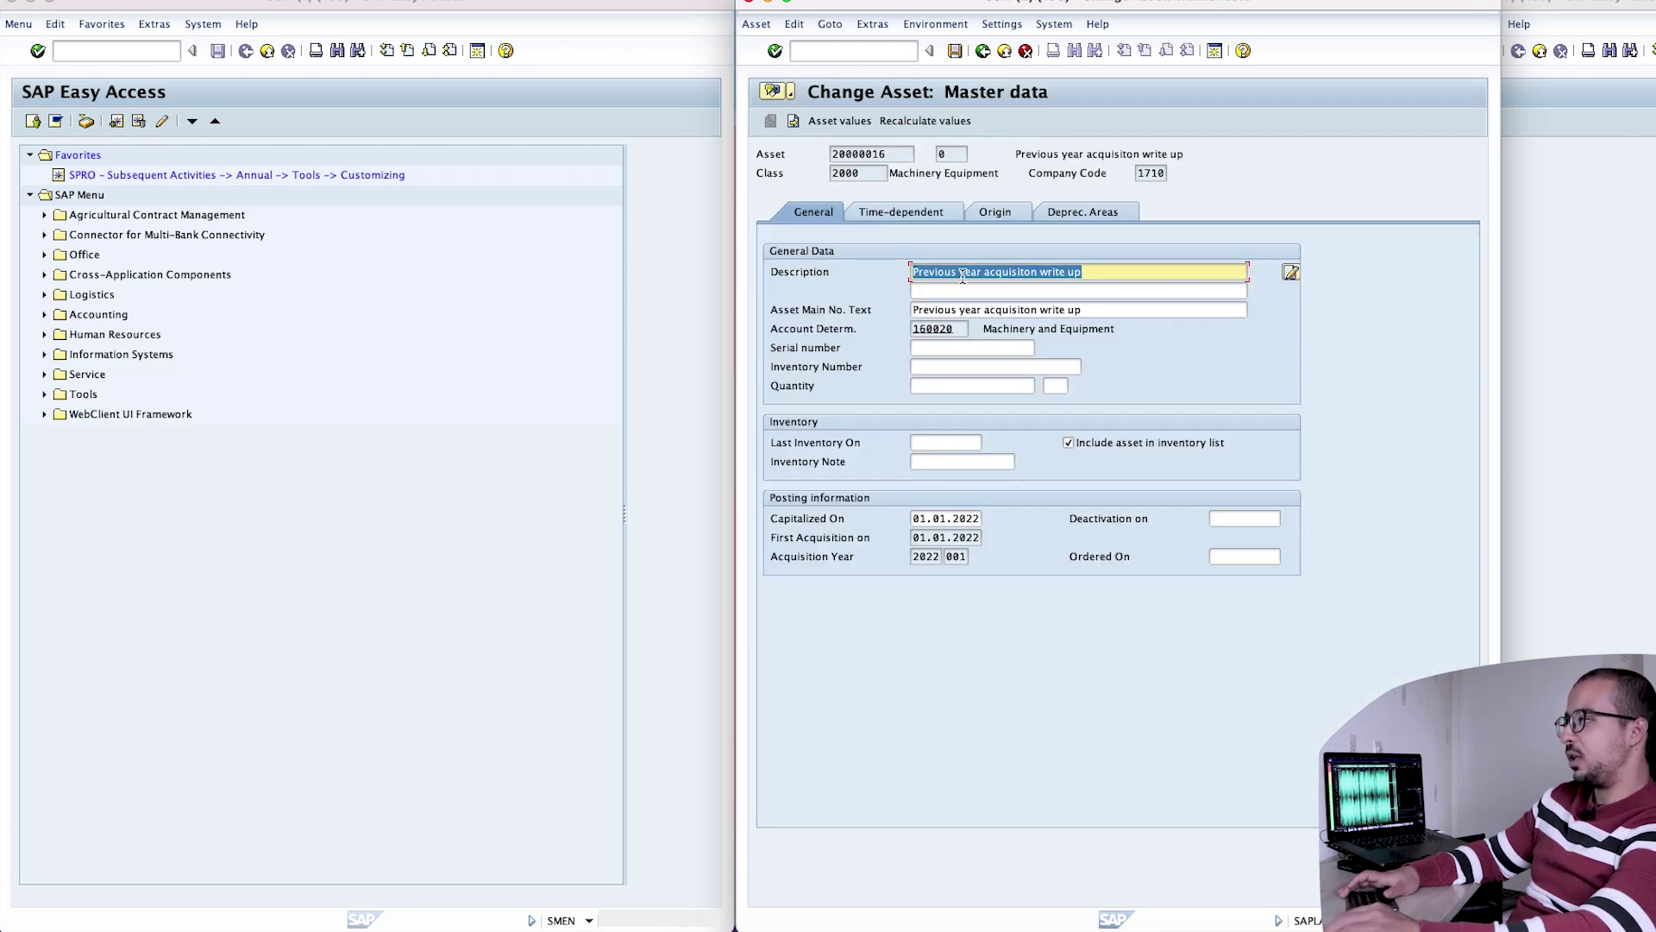
- Review the depreciation areas of asset 20000016, its 2022 planned and posted values, and the depreciation comparison
{"action": "left_click", "coordinate": [1072, 212]}
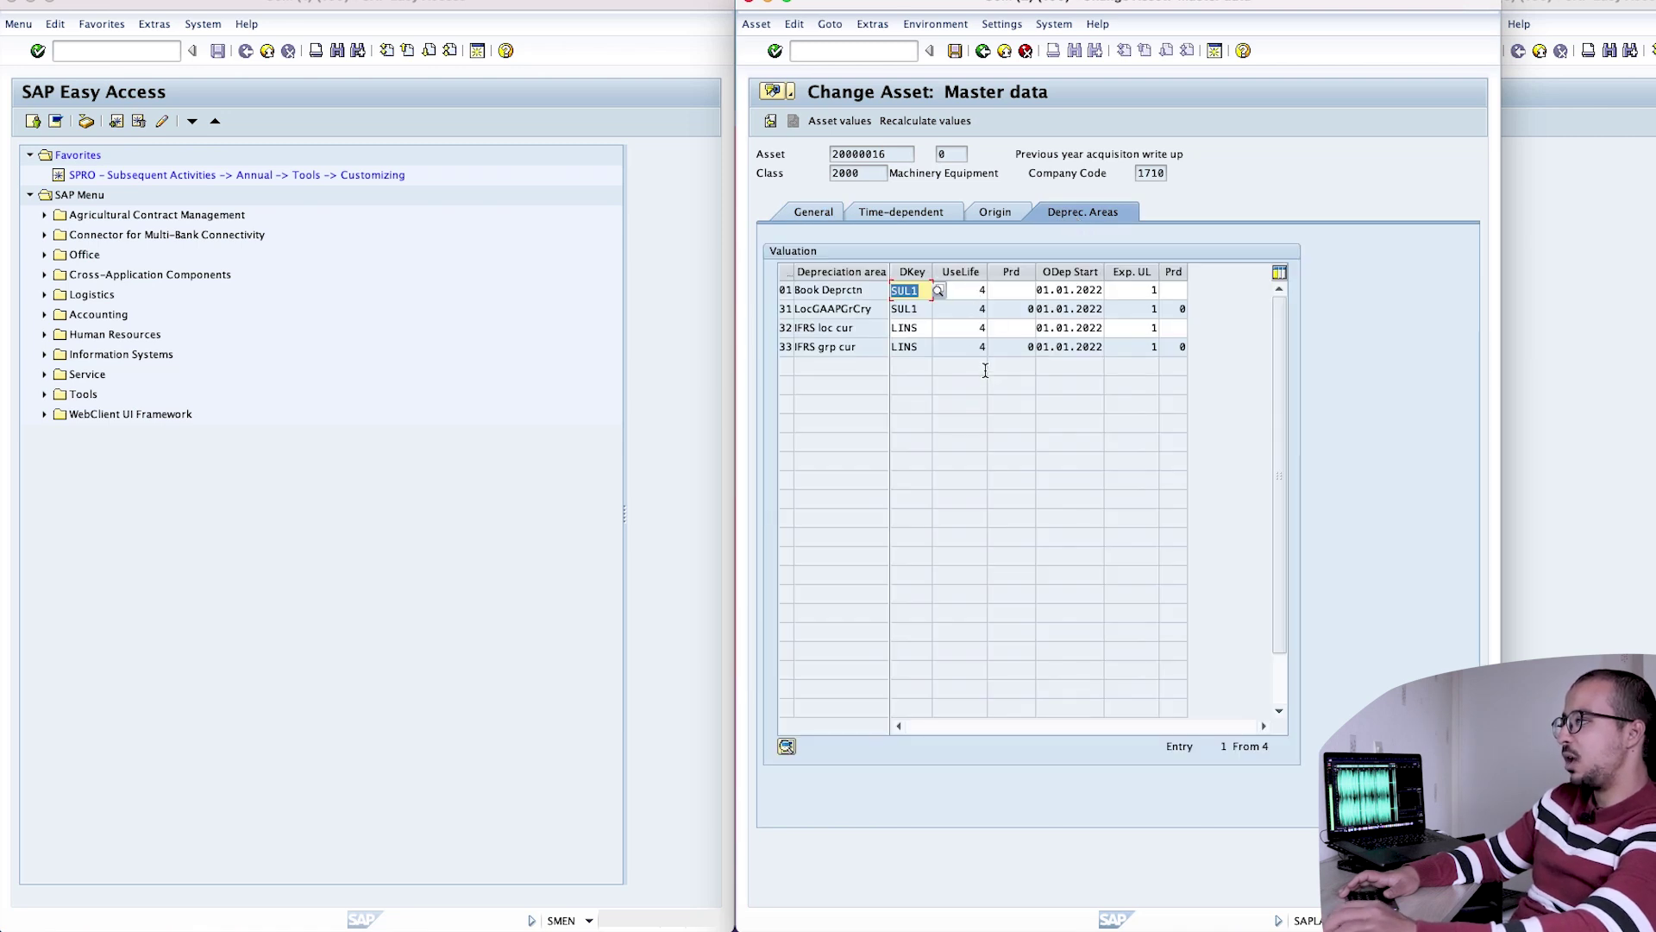
{"action": "left_click", "coordinate": [841, 122]}
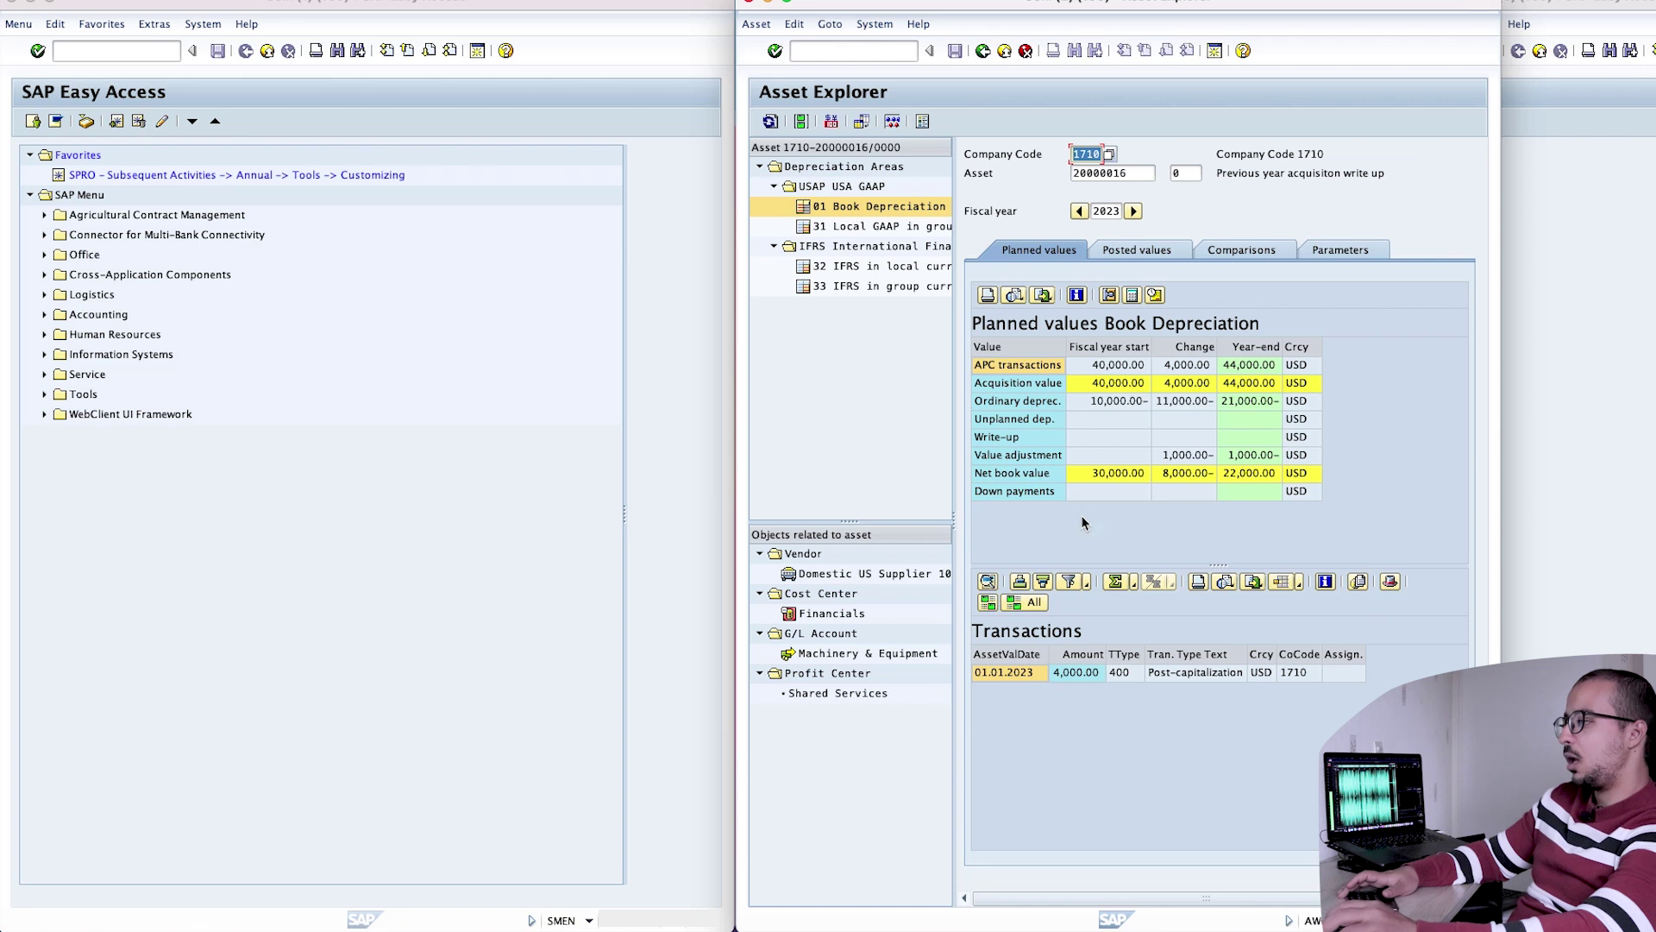
{"action": "left_click", "coordinate": [1079, 211]}
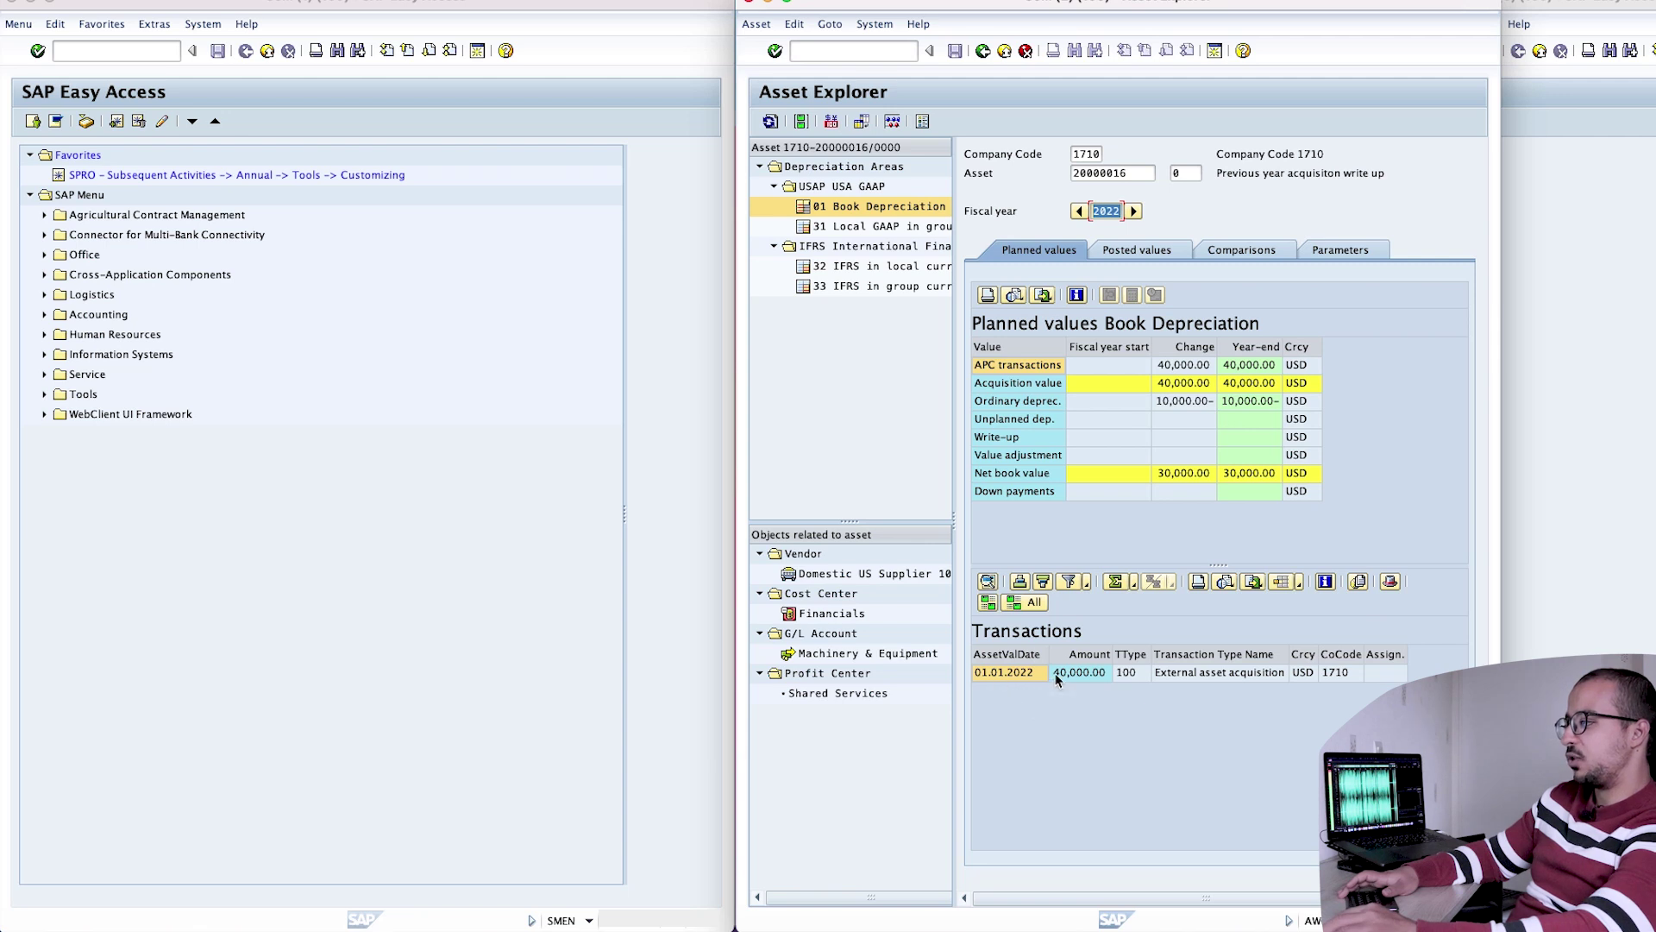
{"action": "left_click", "coordinate": [1121, 250]}
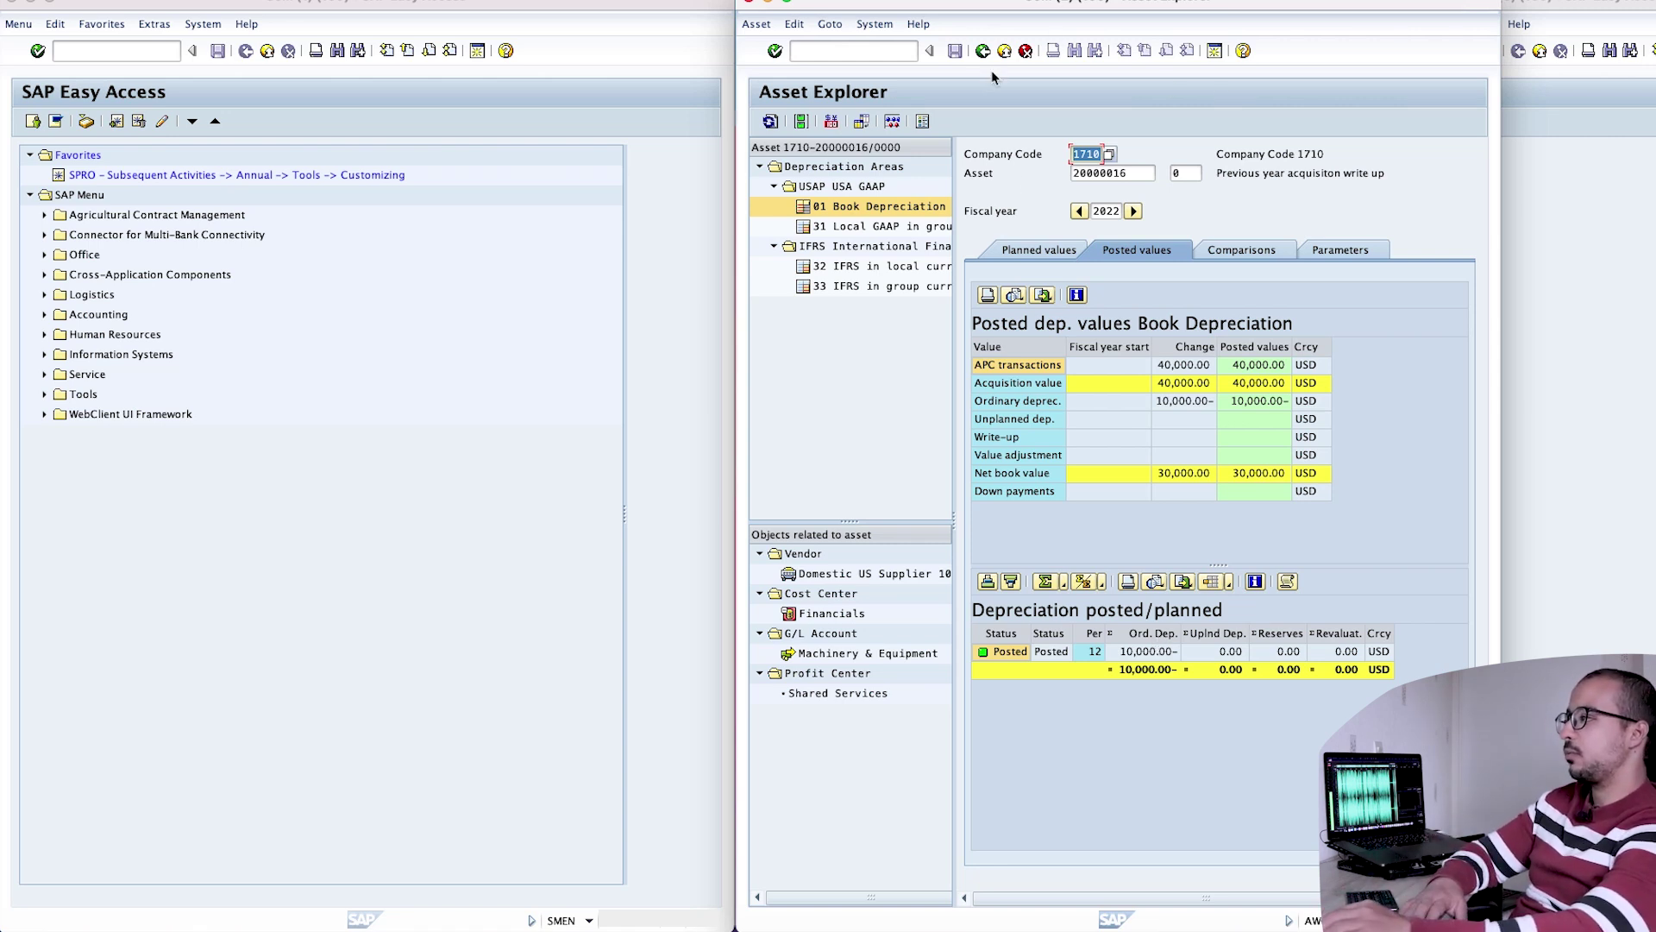
{"action": "left_click", "coordinate": [1270, 248]}
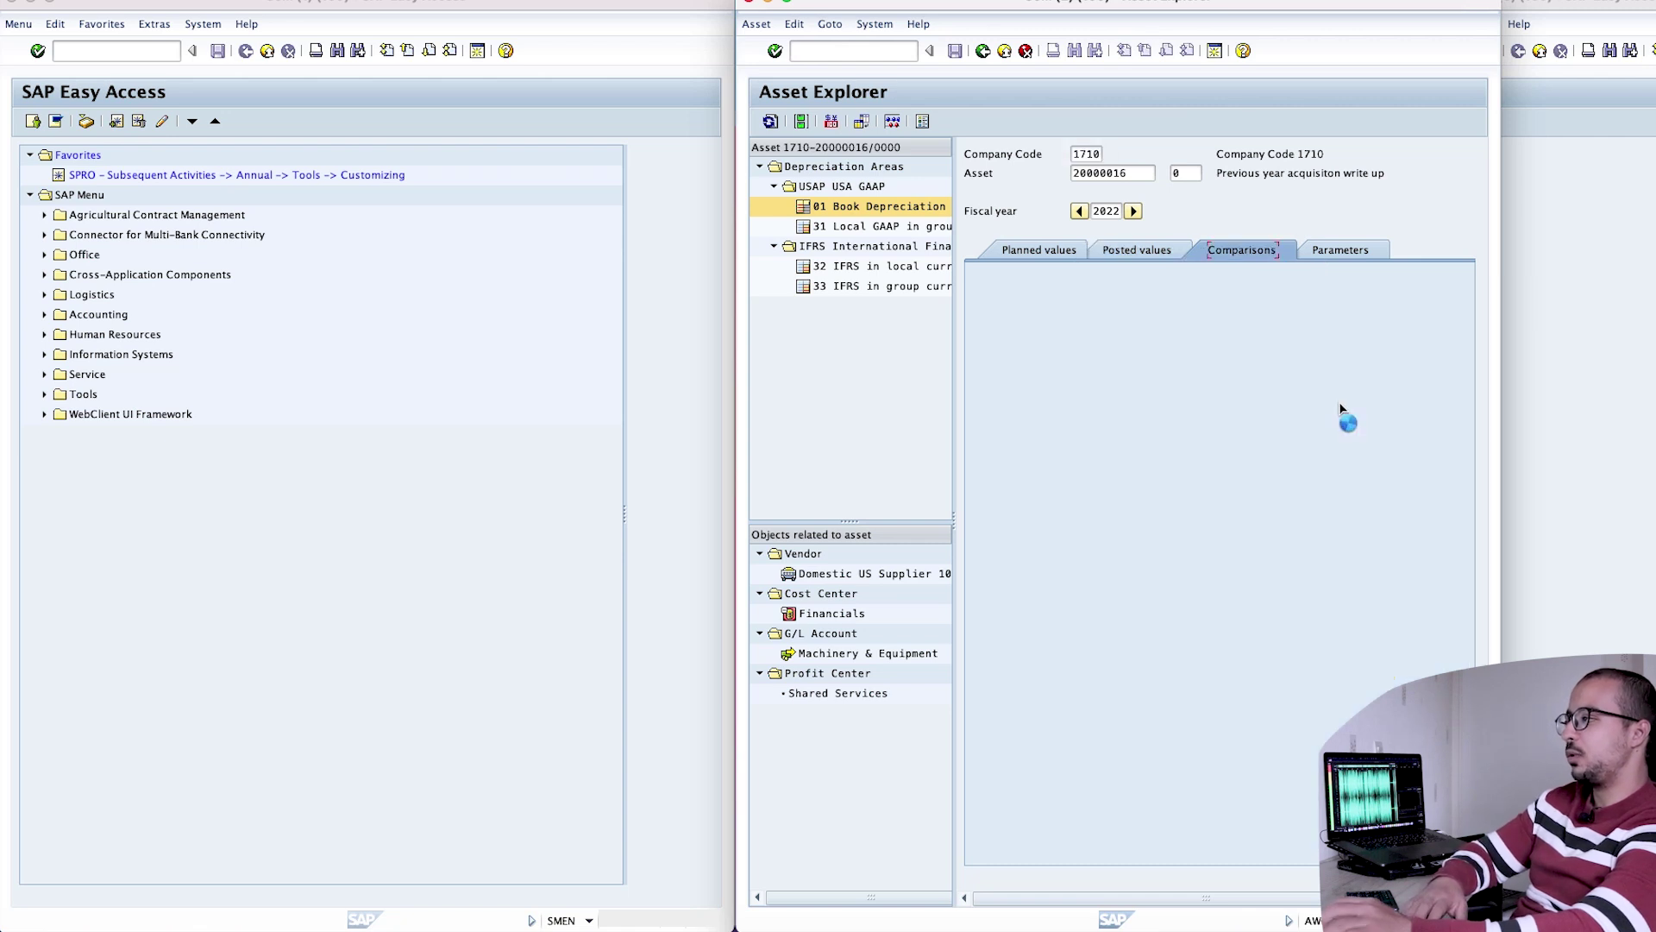
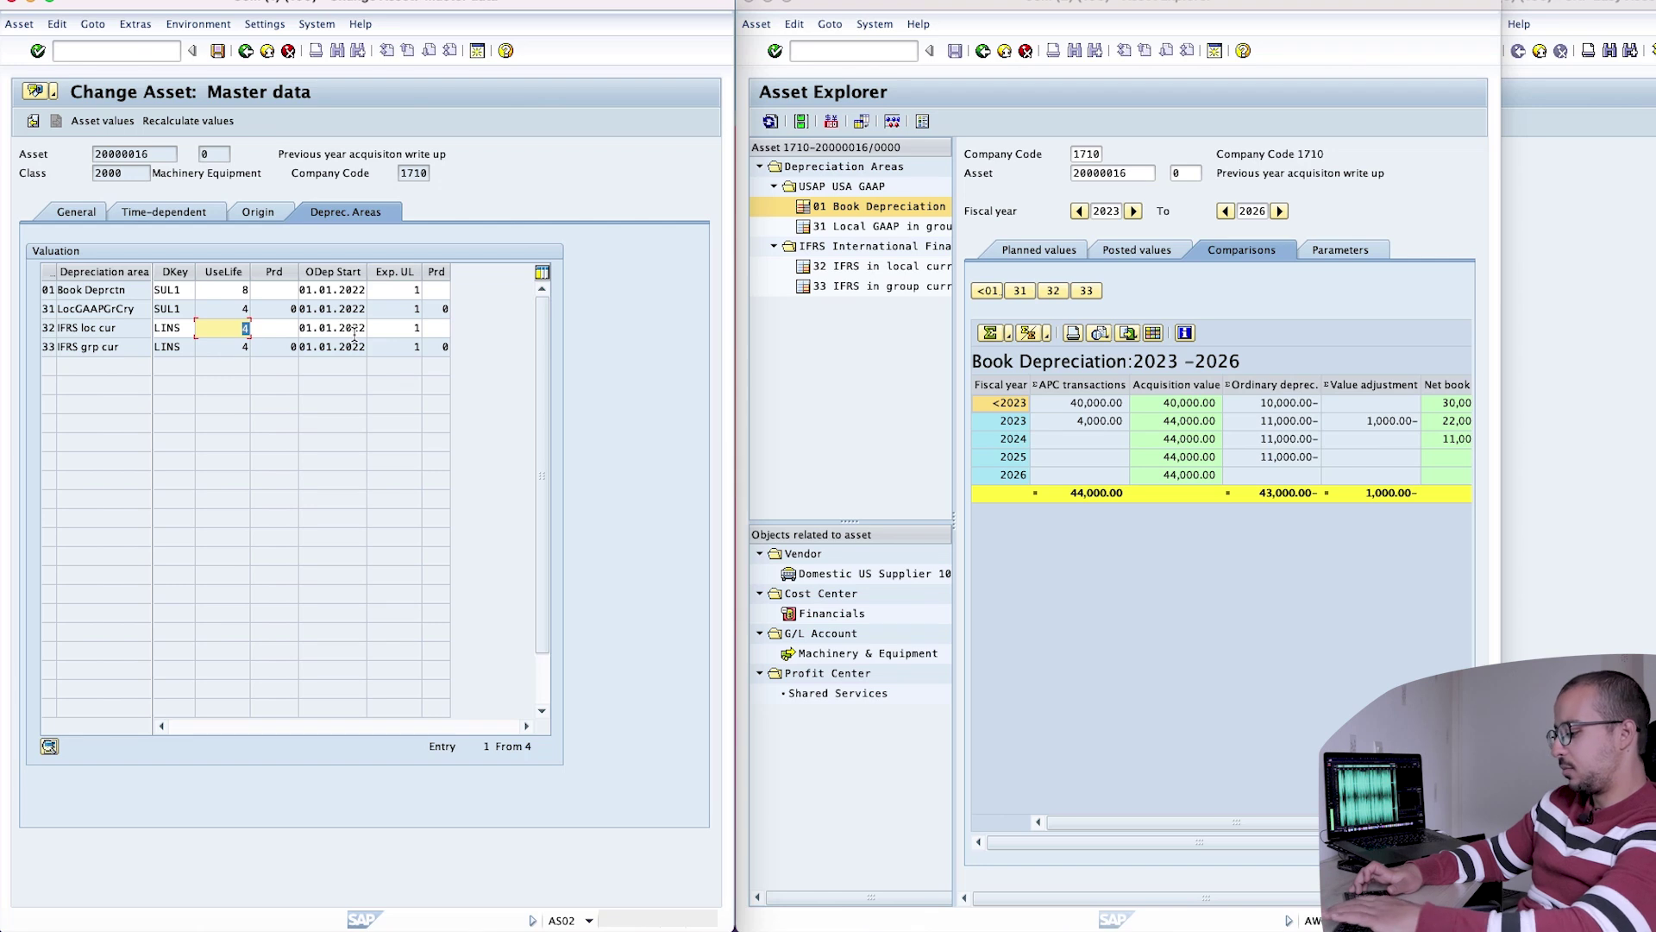
- Save the useful life change in the depreciation areas of asset 20000016 in company code 1710
{"action": "key", "text": "Return"}
{"action": "left_click", "coordinate": [217, 50]}
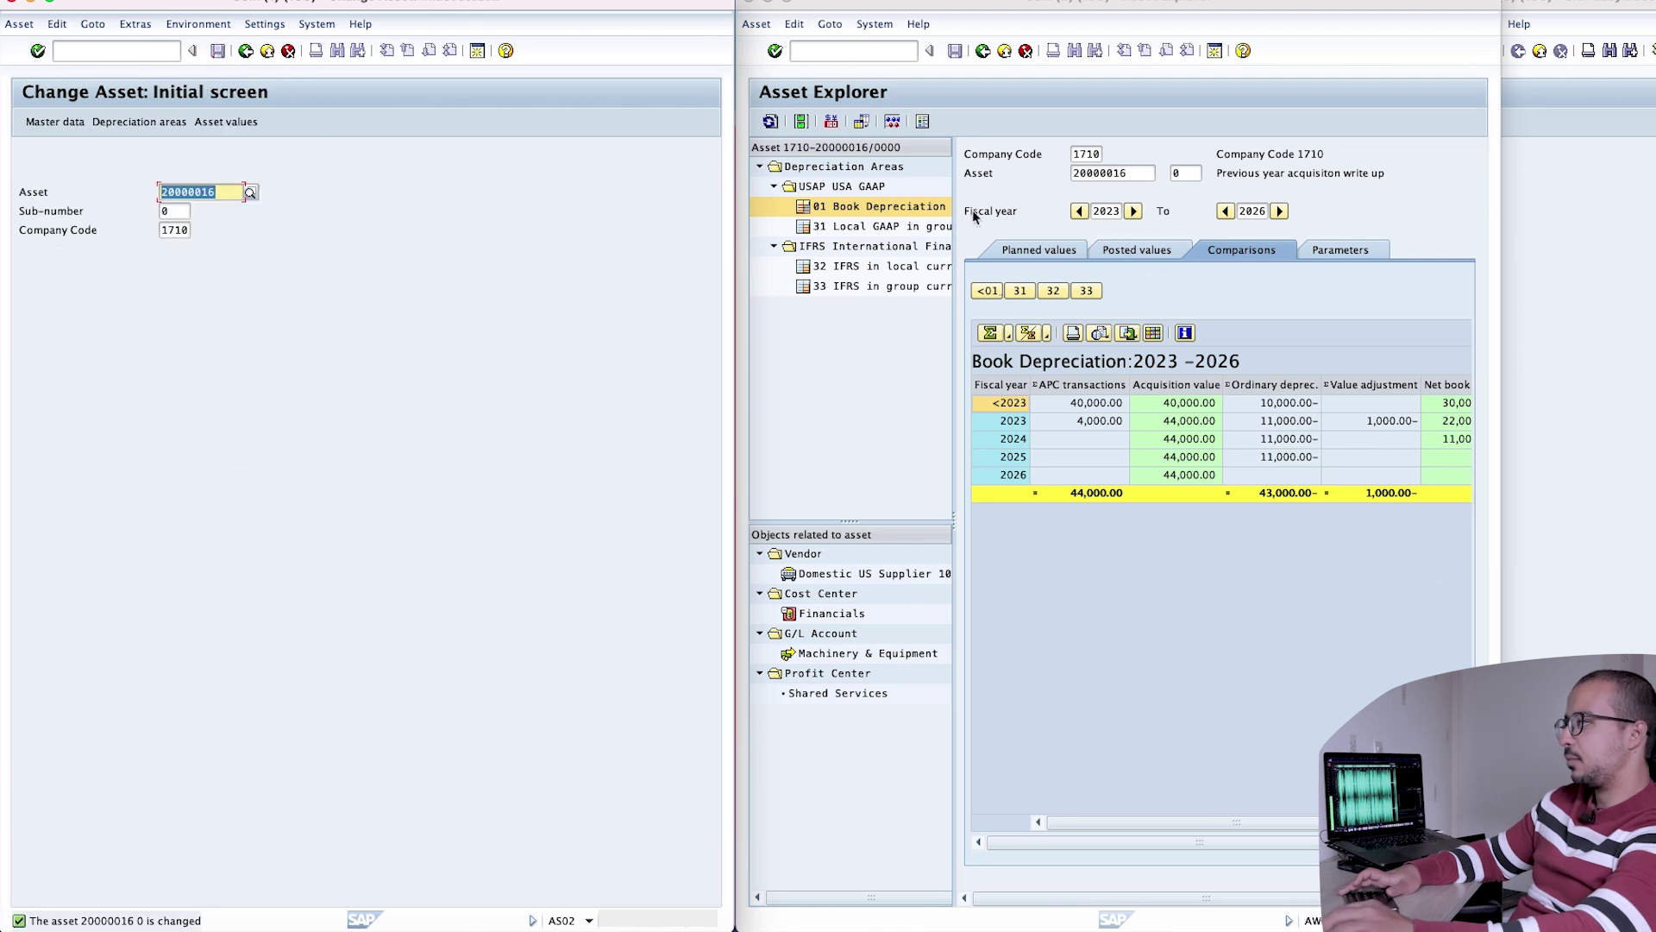
- Refresh the Asset Explorer data for asset 20000016 and check its 2023 posted depreciation values
{"action": "left_click", "coordinate": [770, 121]}
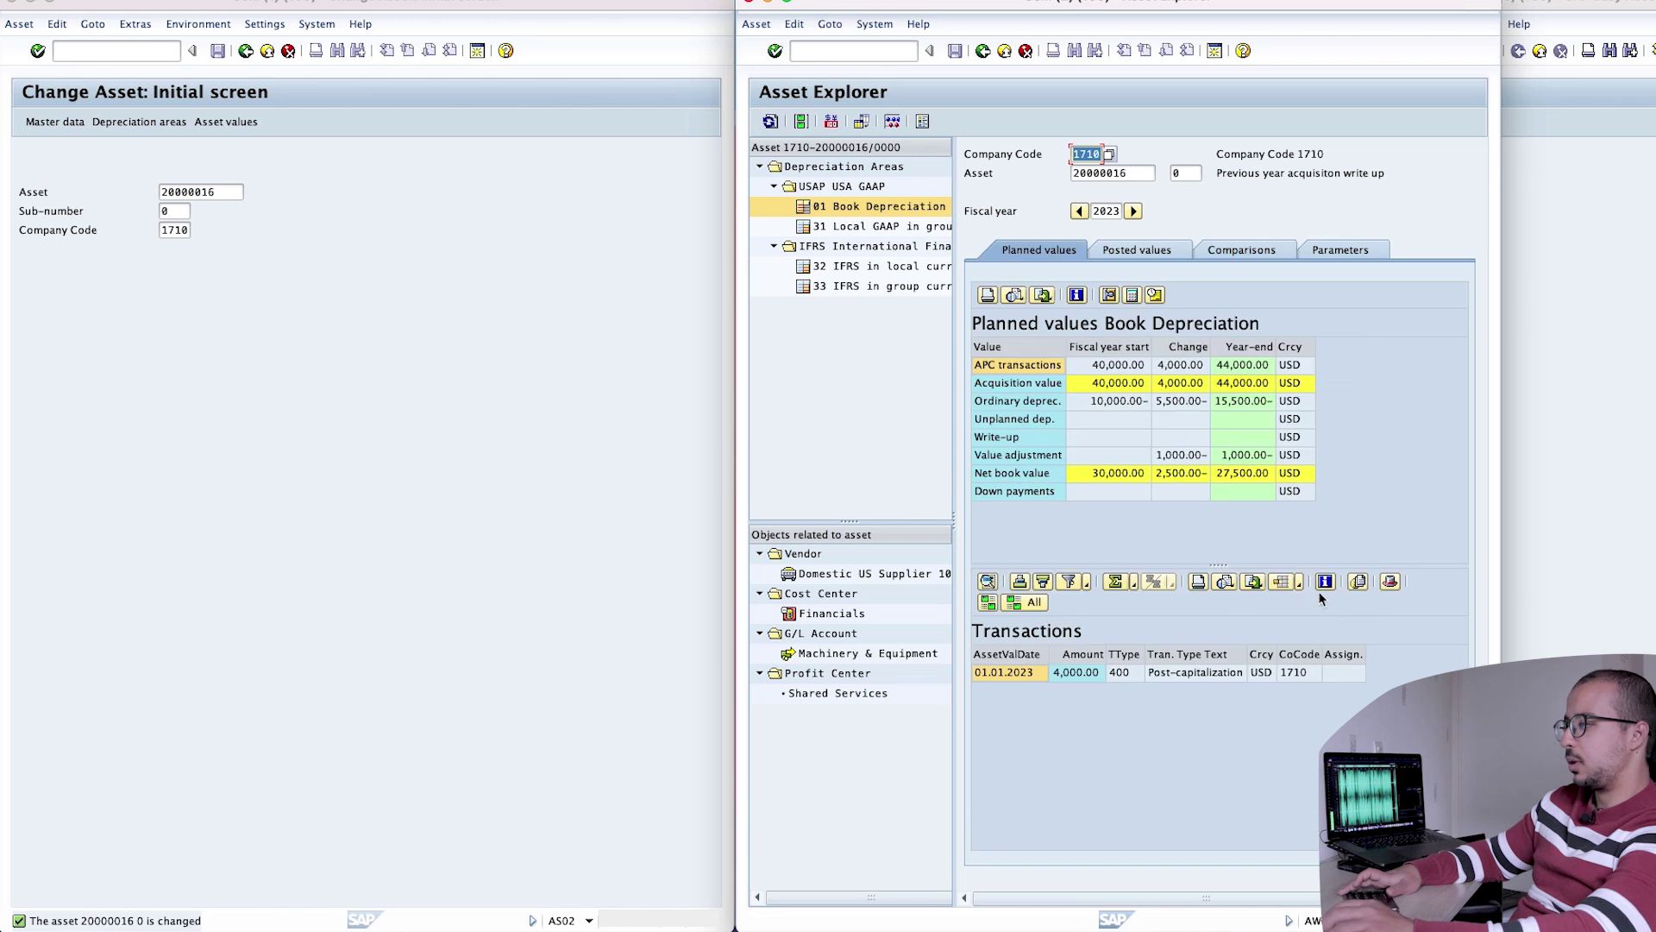
{"action": "left_click", "coordinate": [1140, 250]}
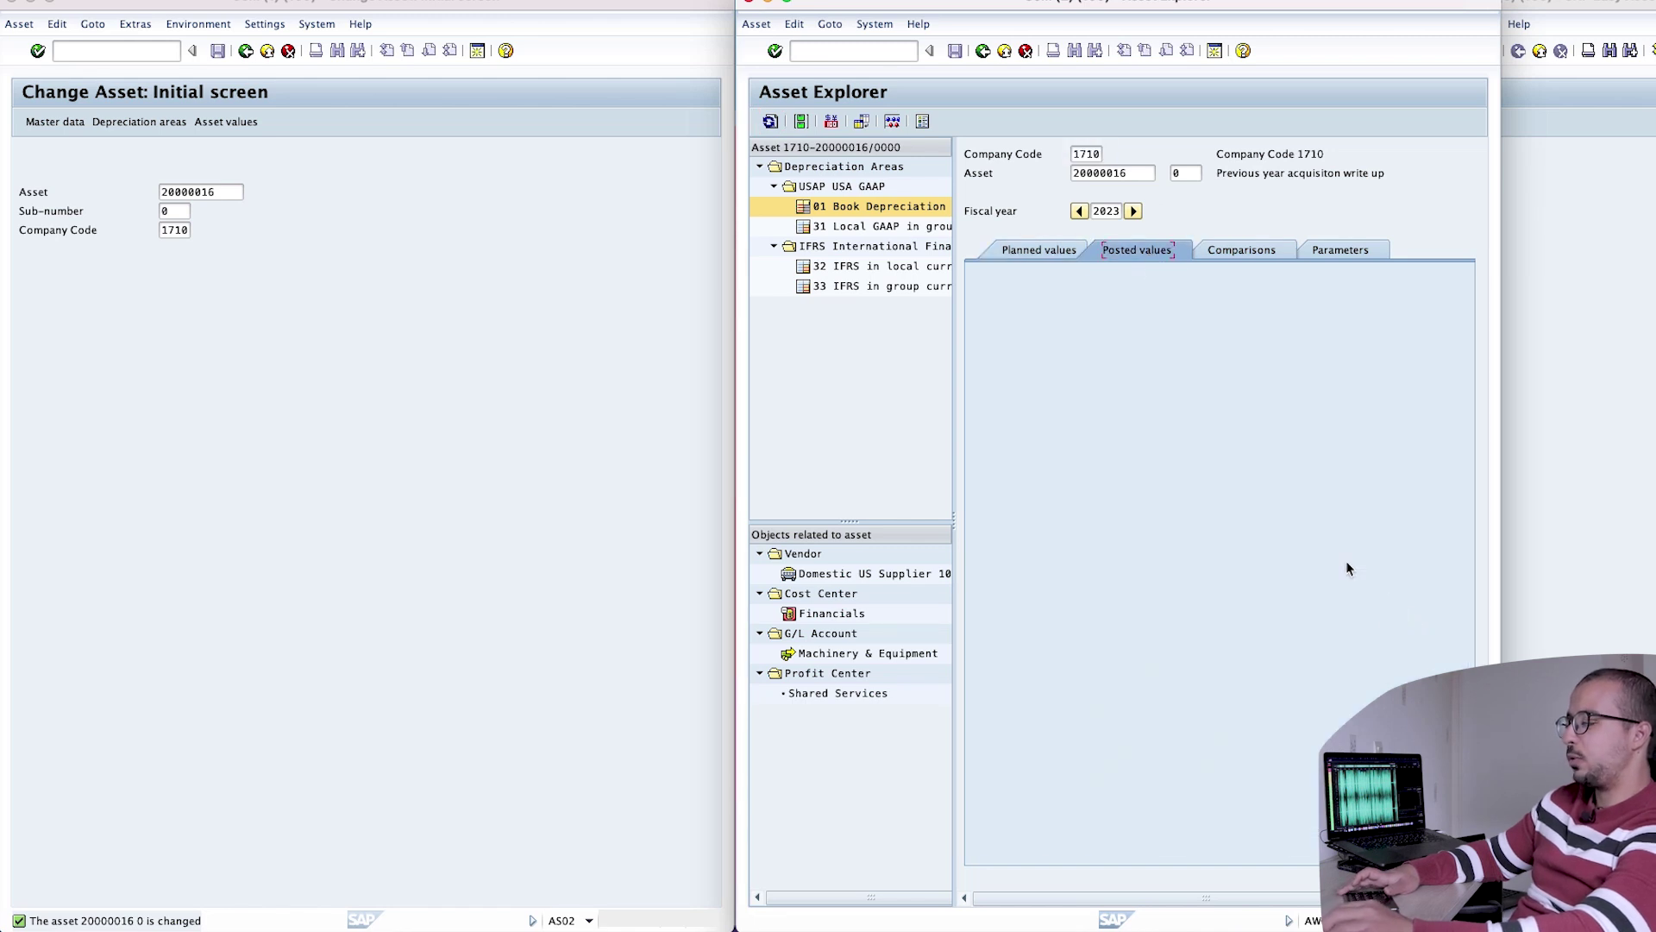
- Review the 2023 to 2030 book depreciation comparison of asset 20000016, including the ordinary depreciation before 2023
{"action": "left_click", "coordinate": [1232, 250]}
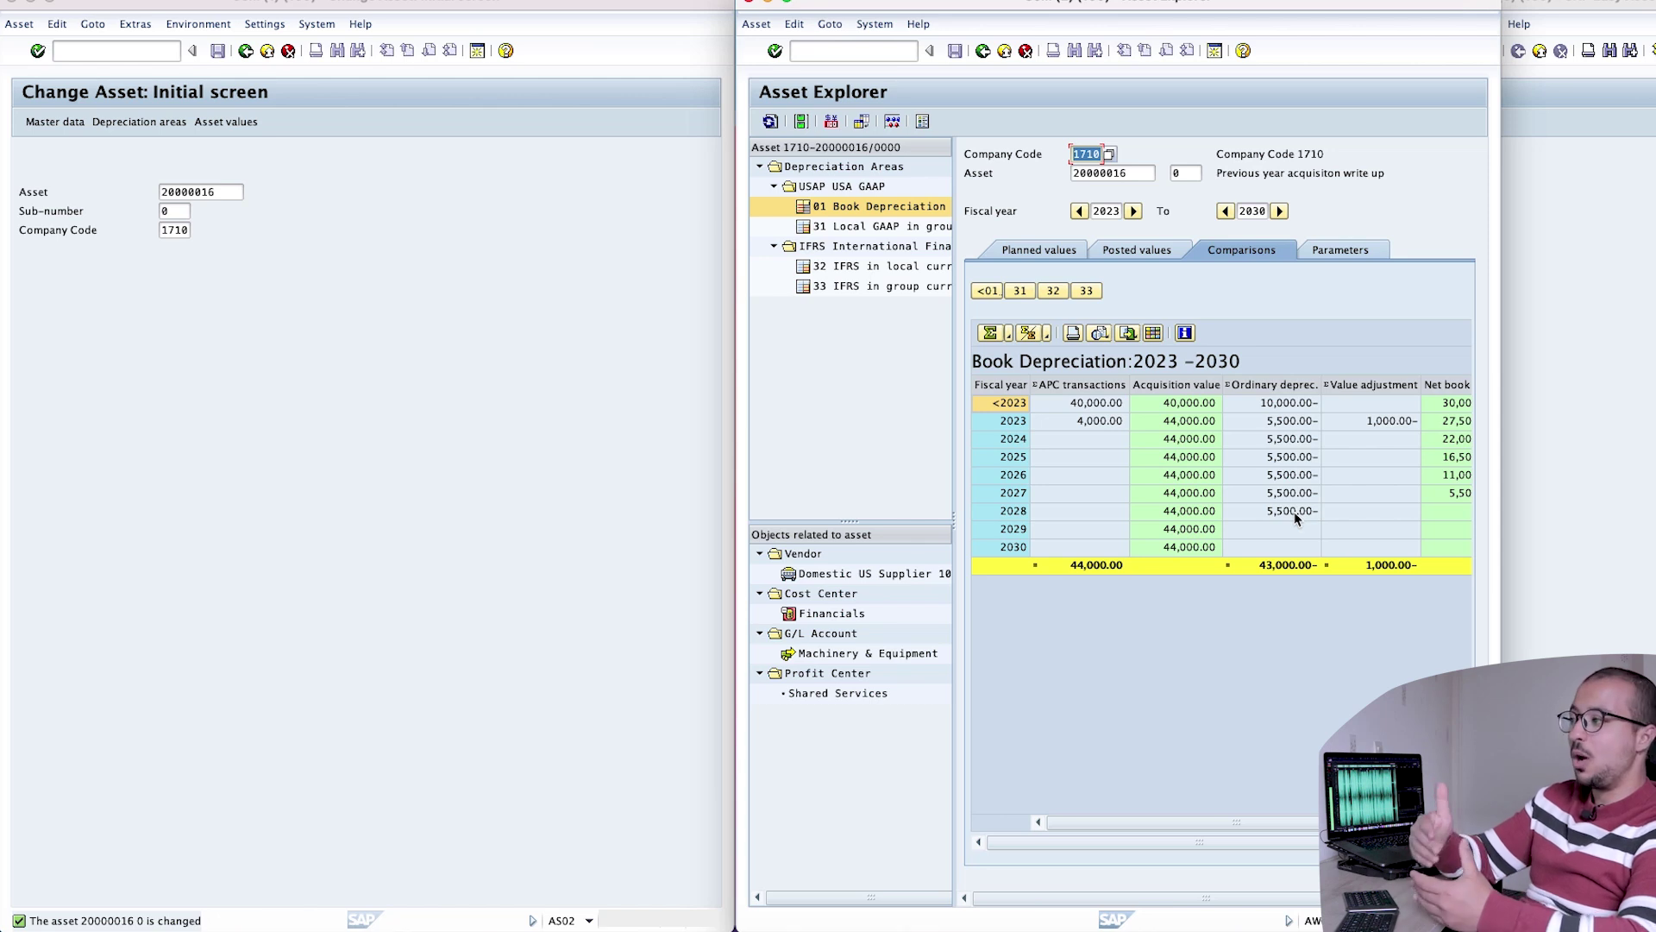
{"action": "left_click", "coordinate": [1256, 402]}
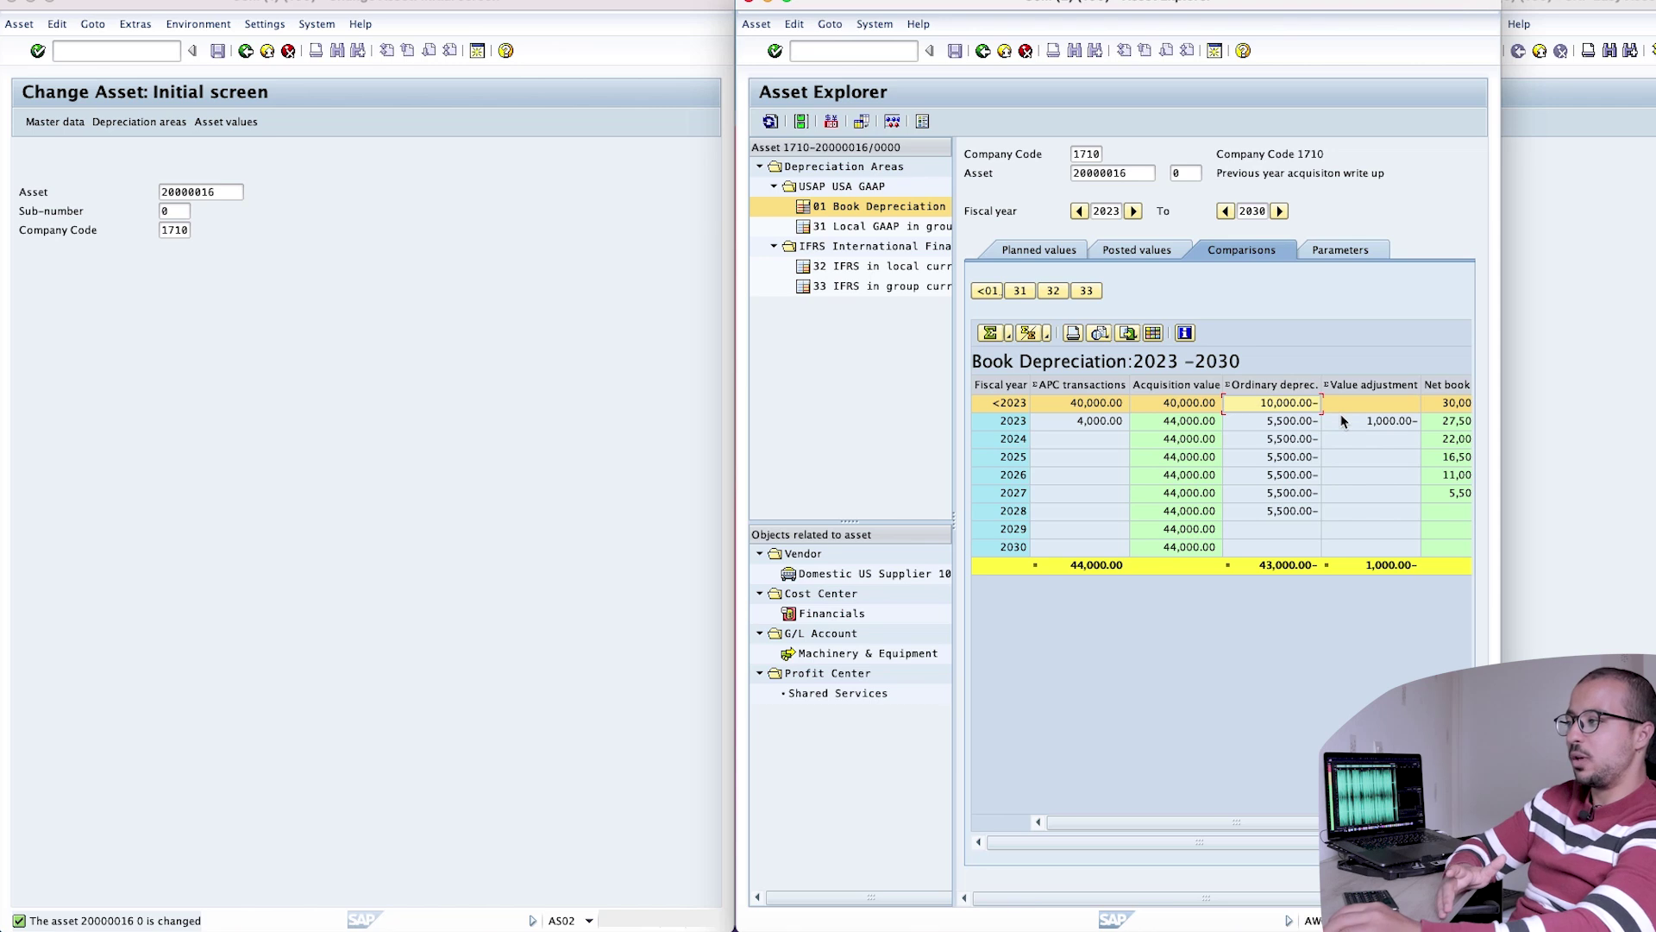
- Leave the asset change transaction and open ABZU - Write-Up for asset 20000016 in company code 1710 with transaction type 700
{"action": "left_click", "coordinate": [431, 379]}
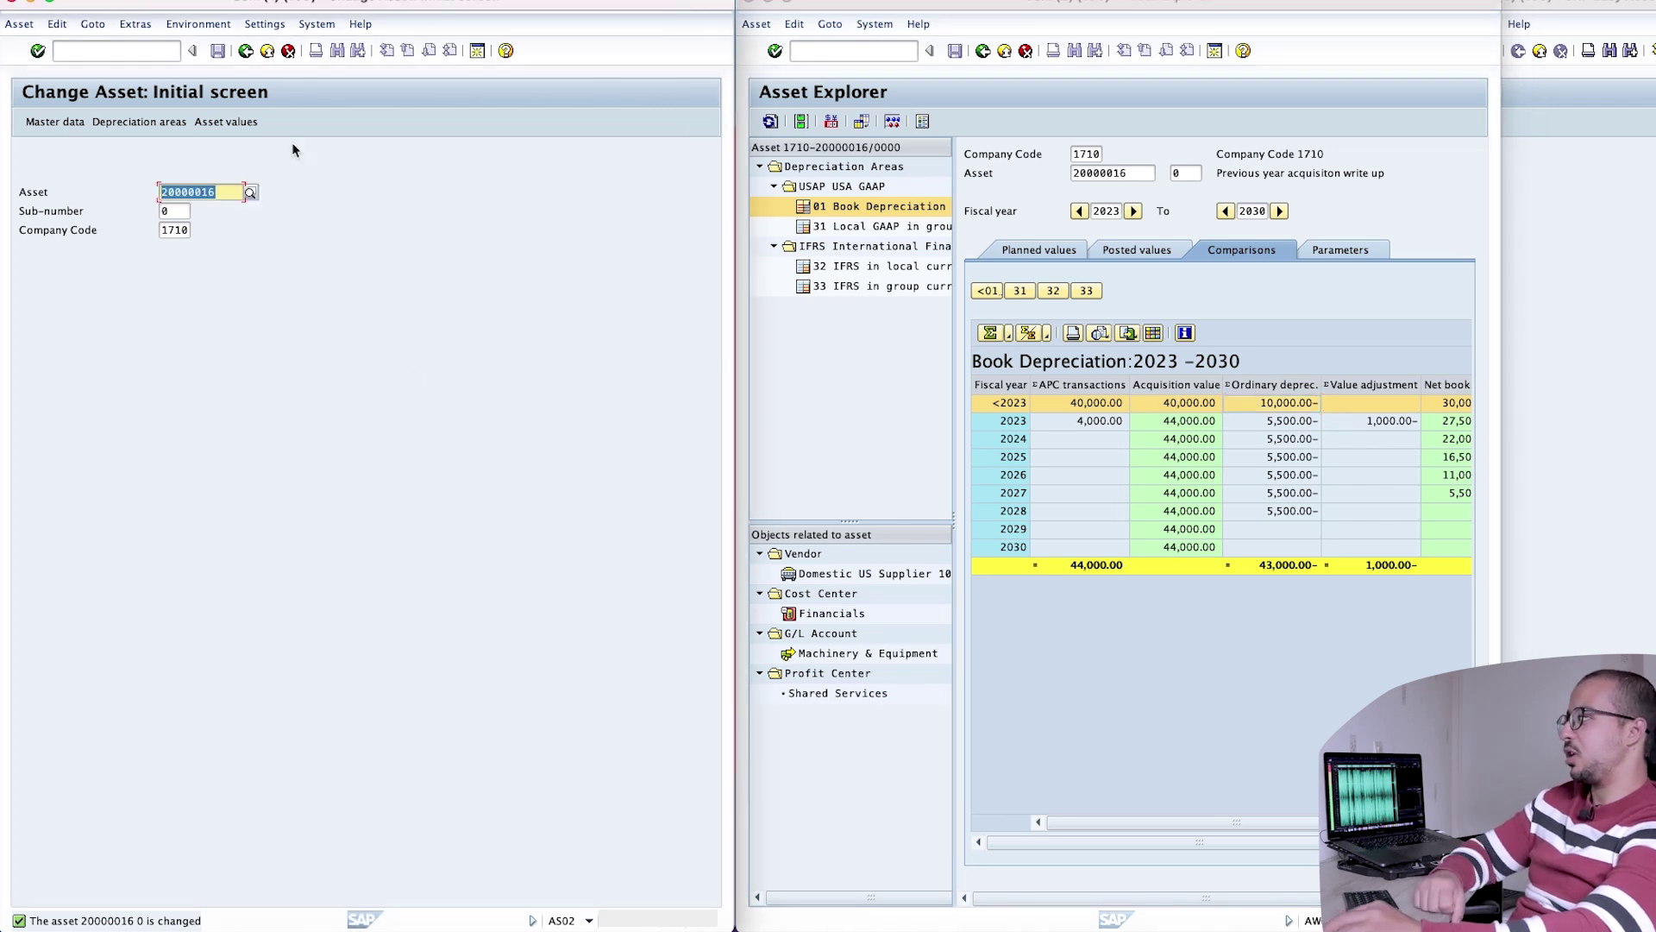
{"action": "left_click", "coordinate": [246, 51]}
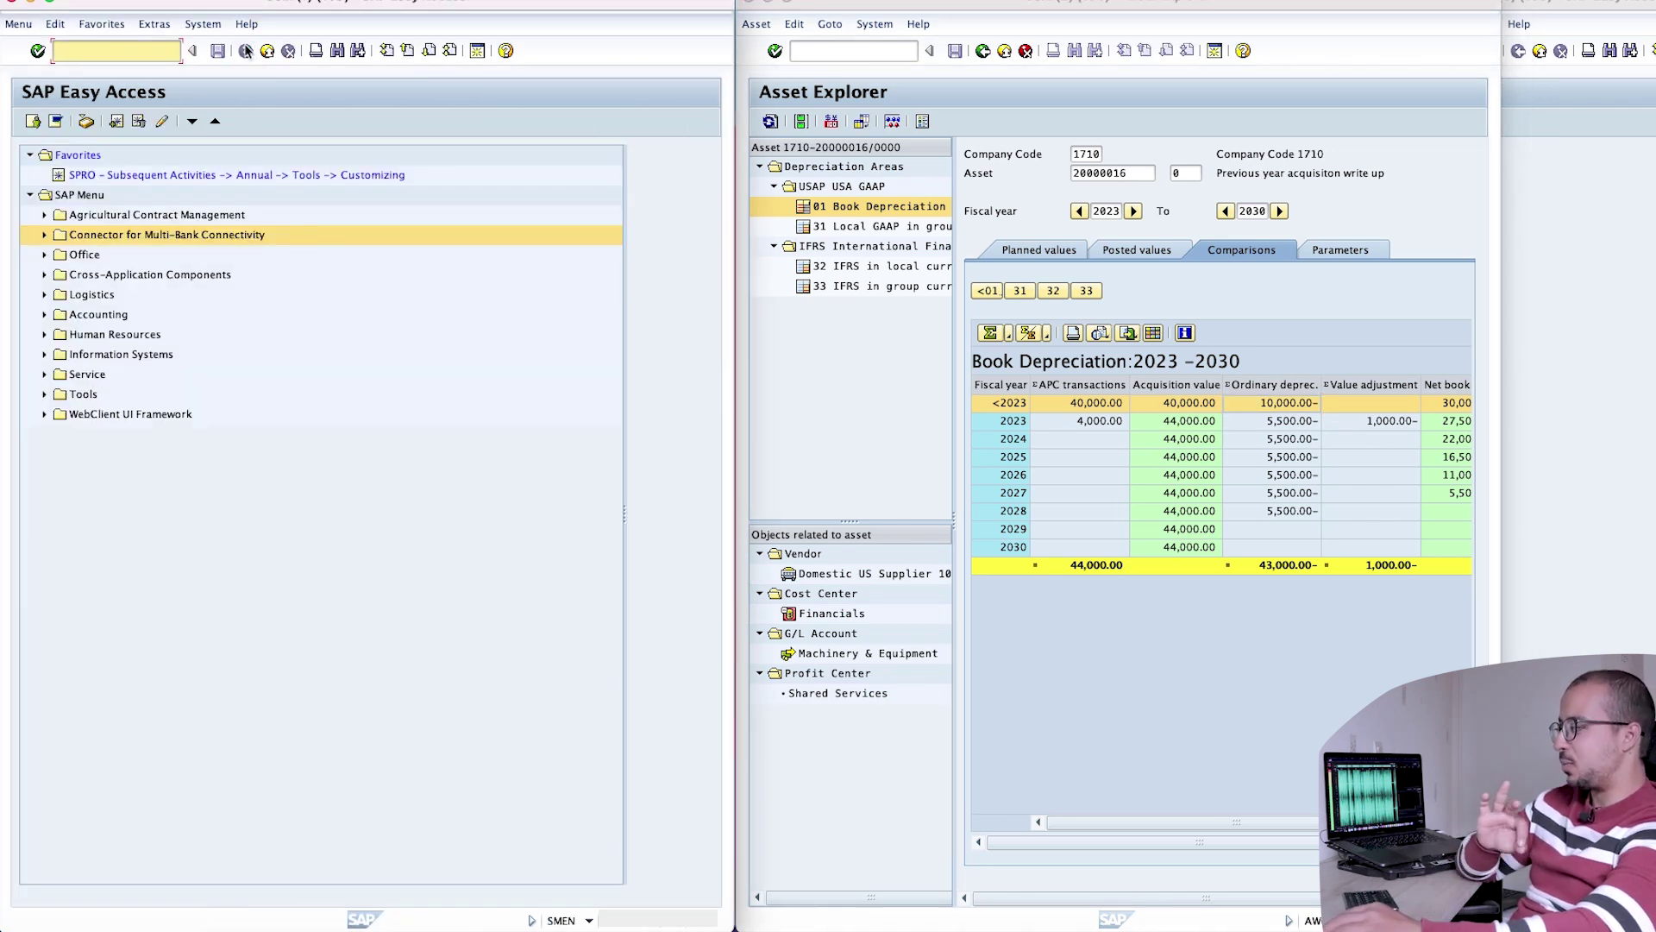
{"action": "left_click", "coordinate": [44, 314]}
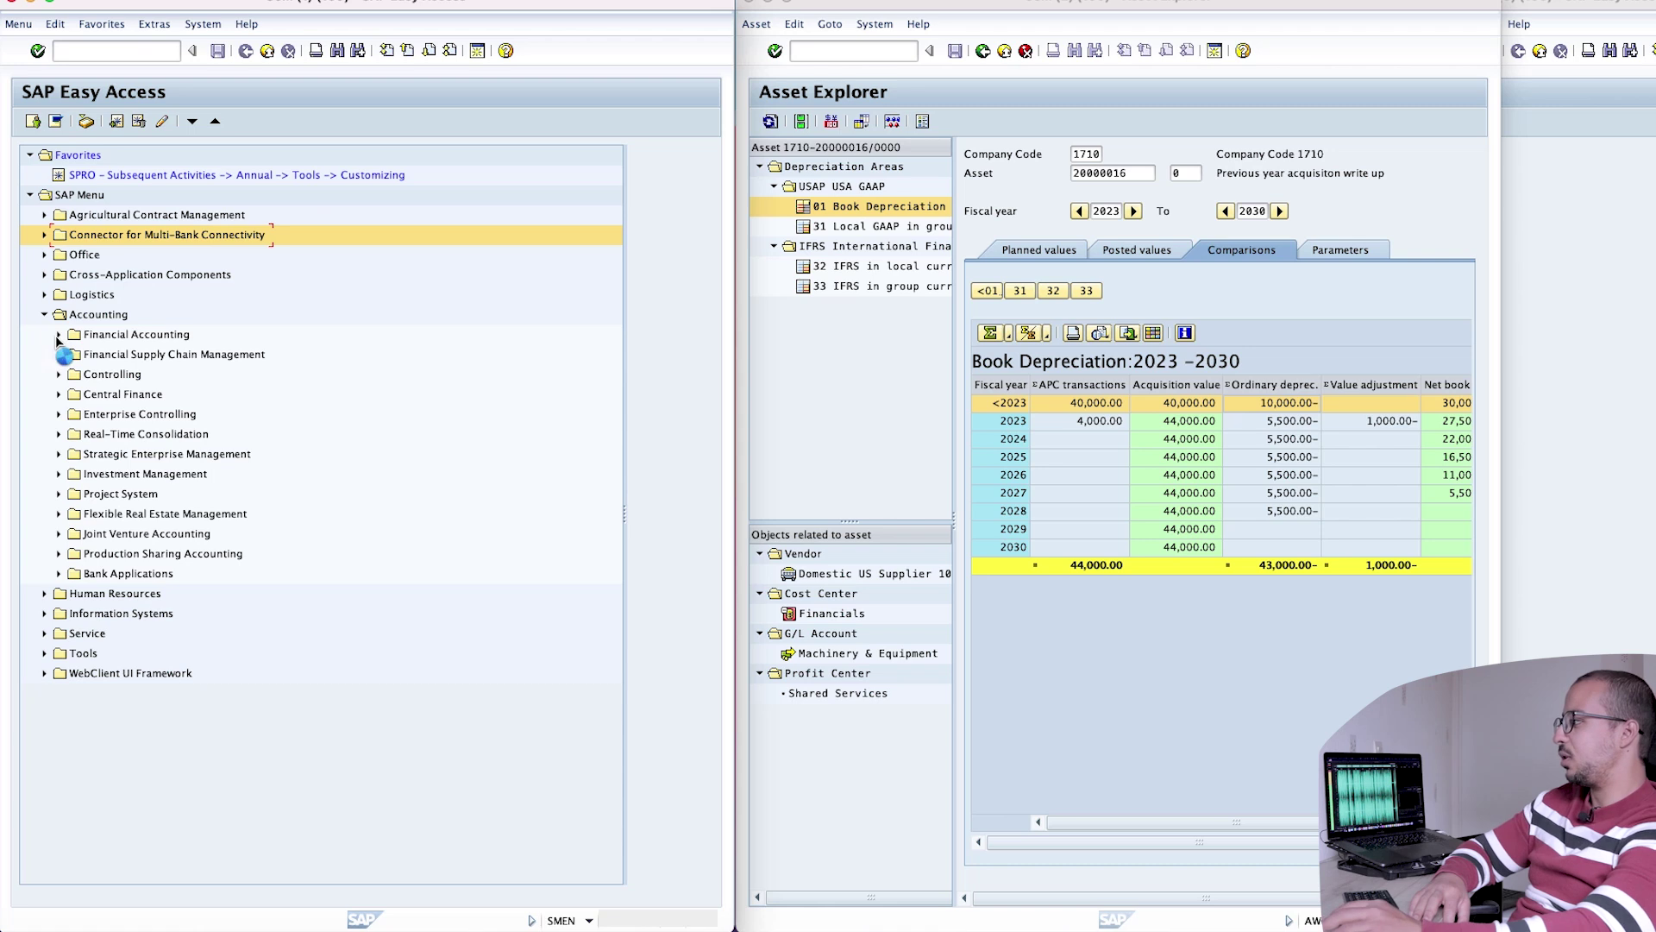
{"action": "left_click", "coordinate": [73, 434]}
{"action": "left_click", "coordinate": [87, 454]}
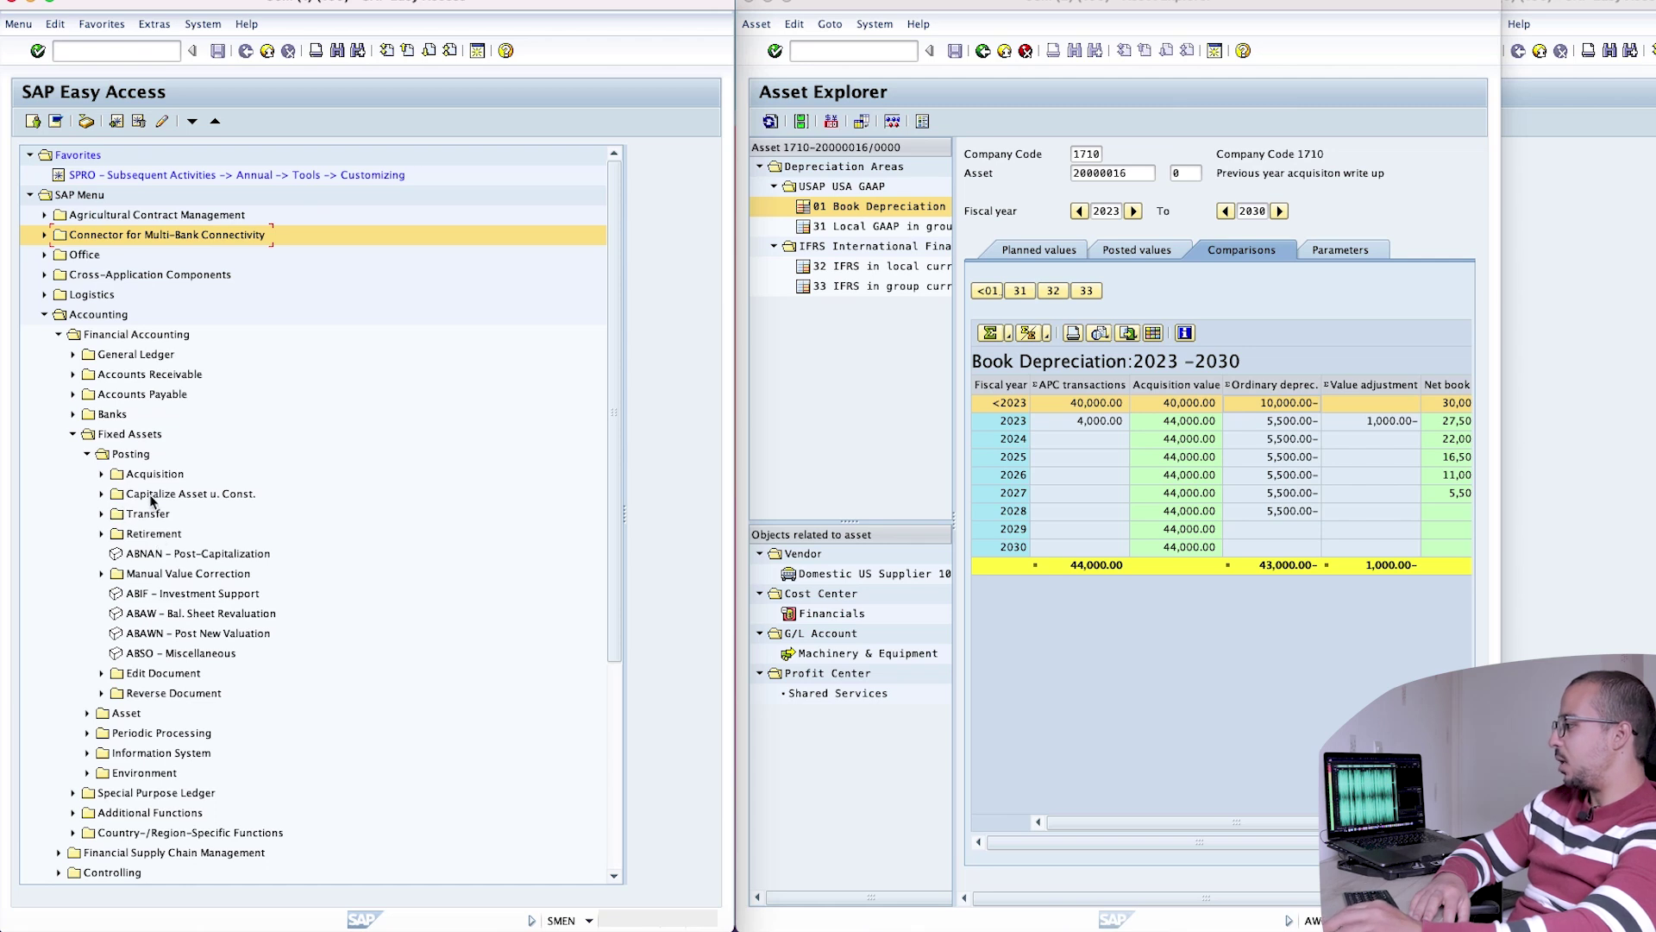
{"action": "left_click", "coordinate": [101, 573]}
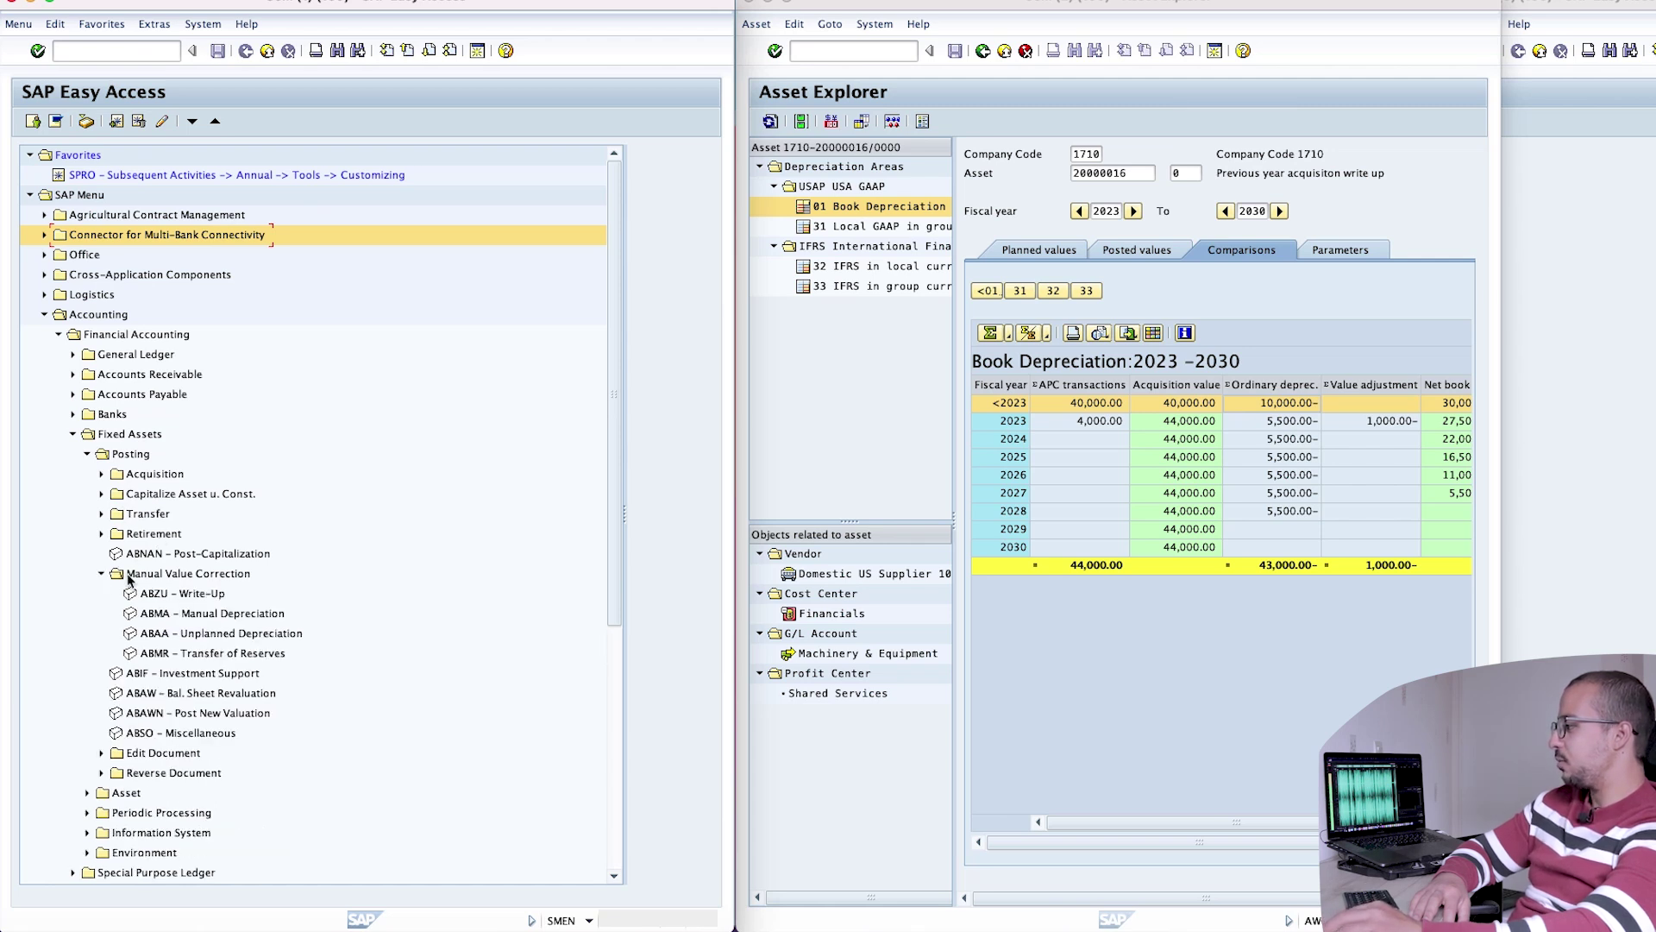
{"action": "left_click", "coordinate": [213, 594]}
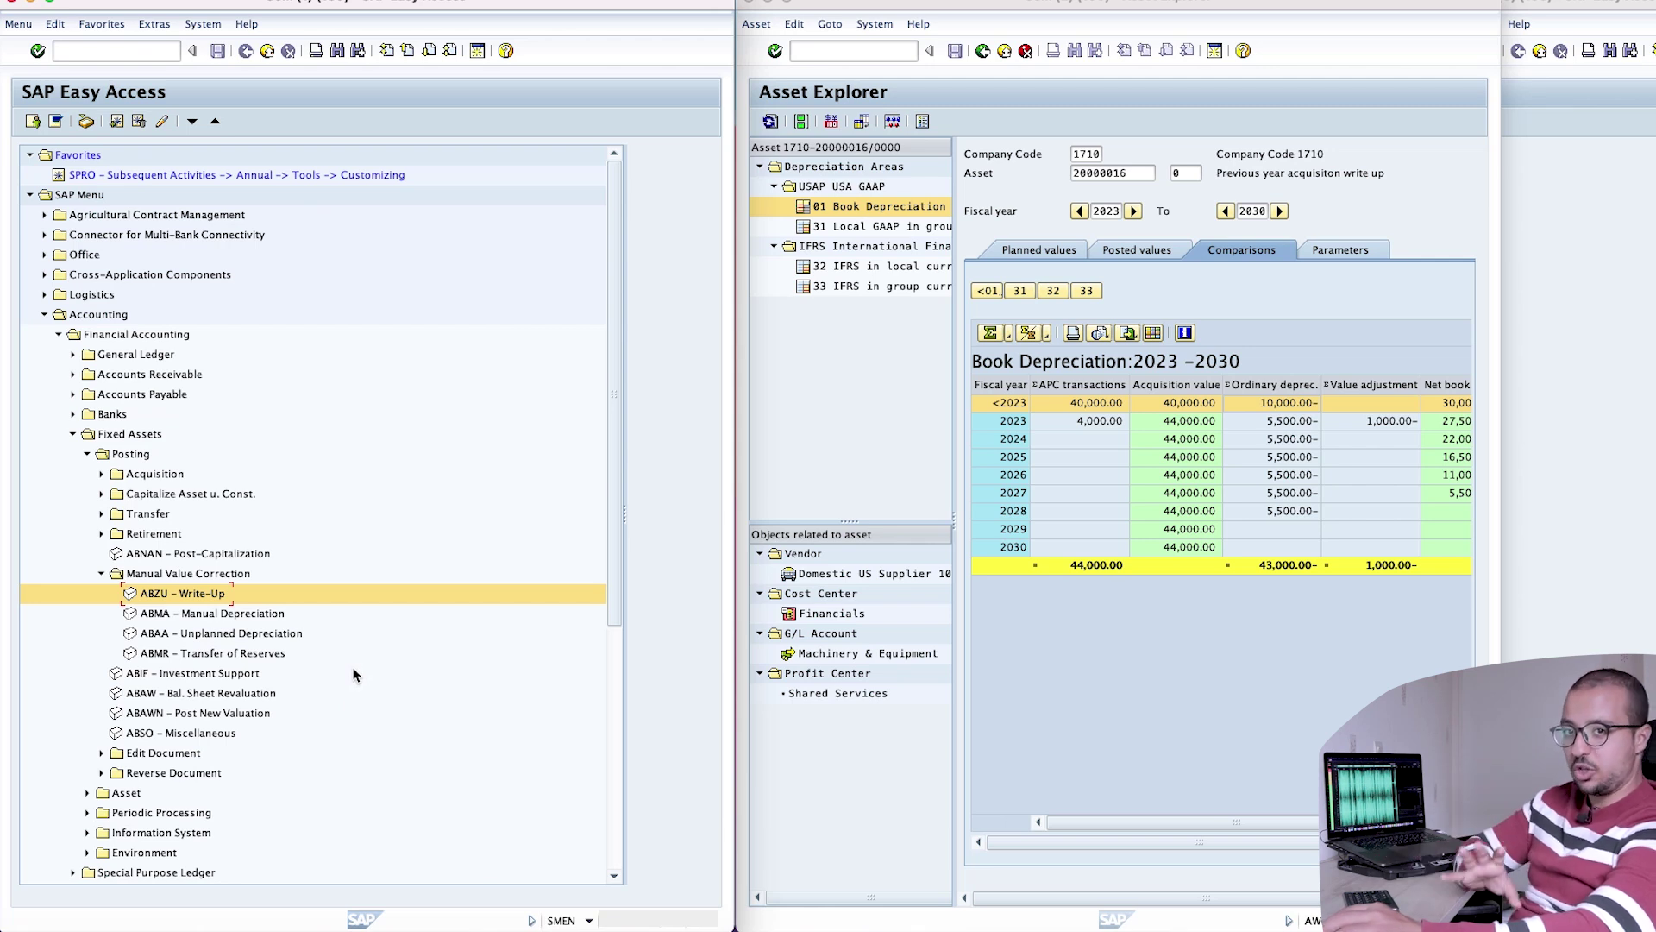
{"action": "double_click", "coordinate": [167, 595]}
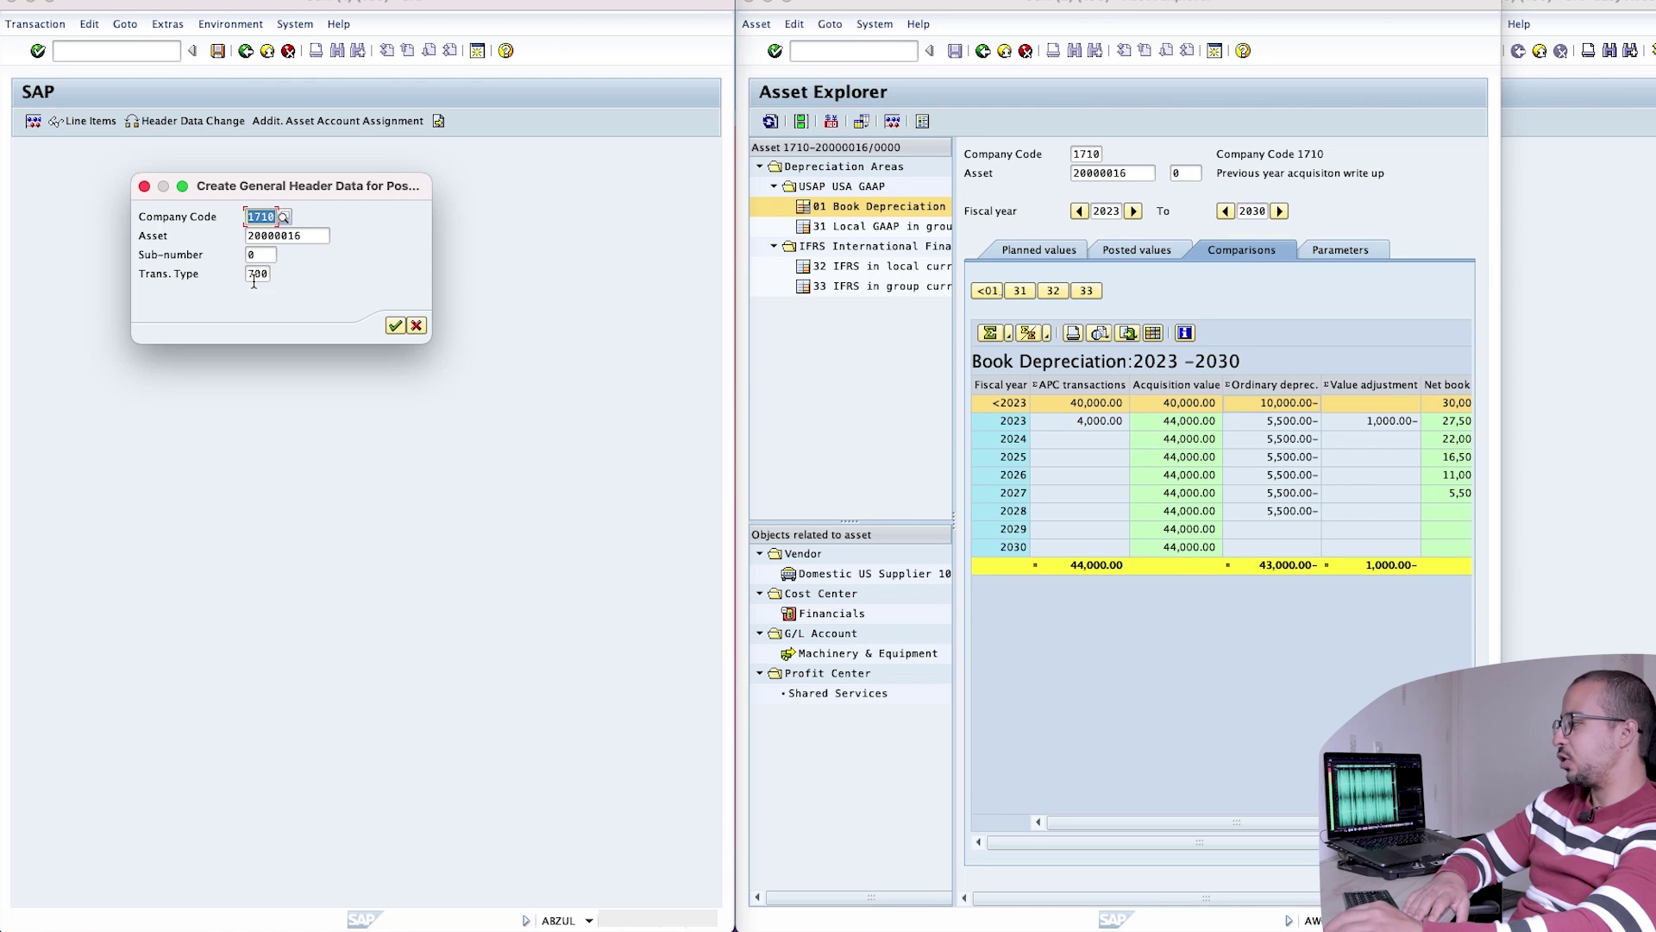
{"action": "left_click", "coordinate": [394, 326]}
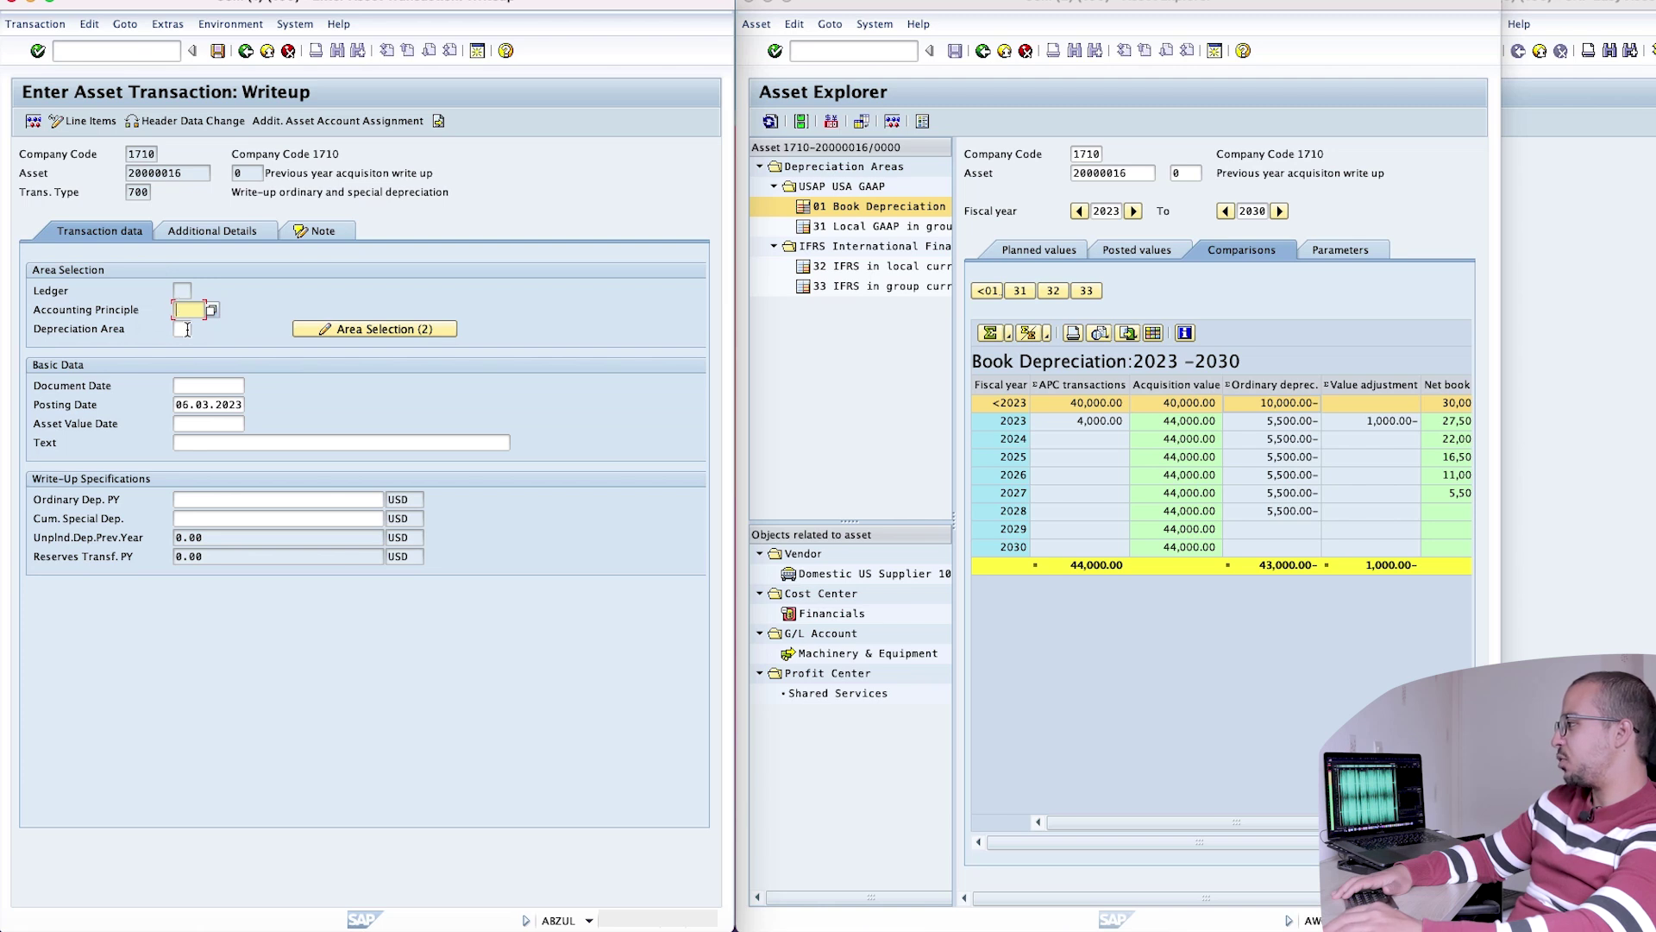
- Set the write-up's document date, posting date and asset value date to 01.01.2023
{"action": "left_click", "coordinate": [215, 385]}
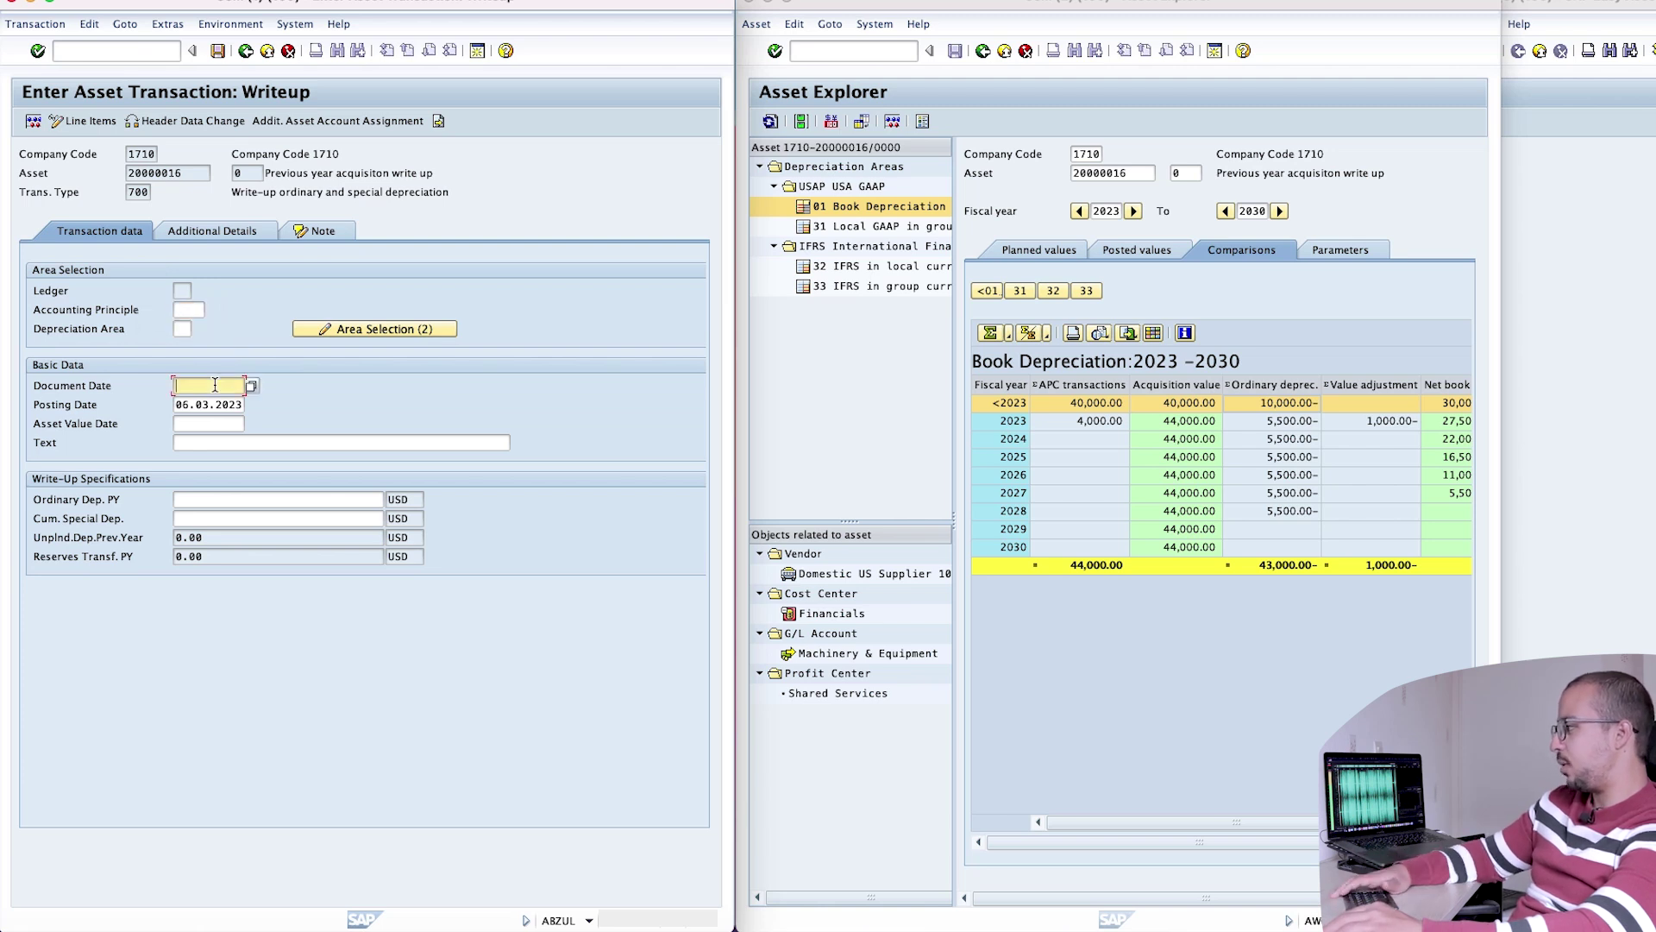
{"action": "type", "text": "0101202"}
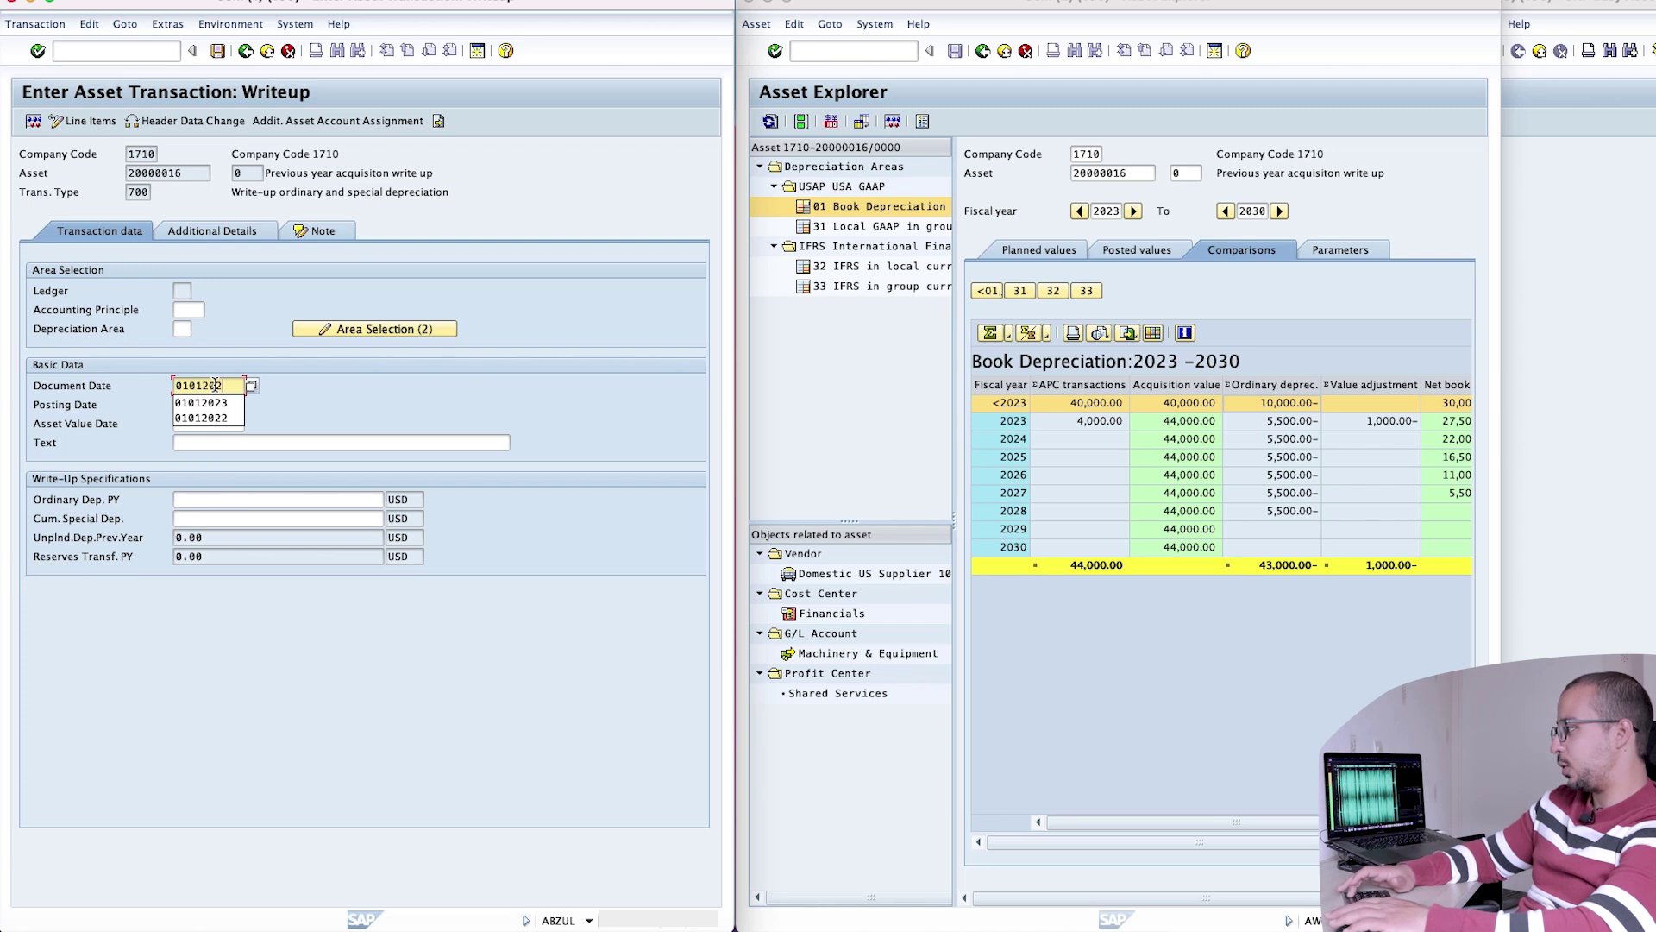
{"action": "type", "text": "3"}
{"action": "key", "text": "Tab"}
{"action": "type", "text": "0"}
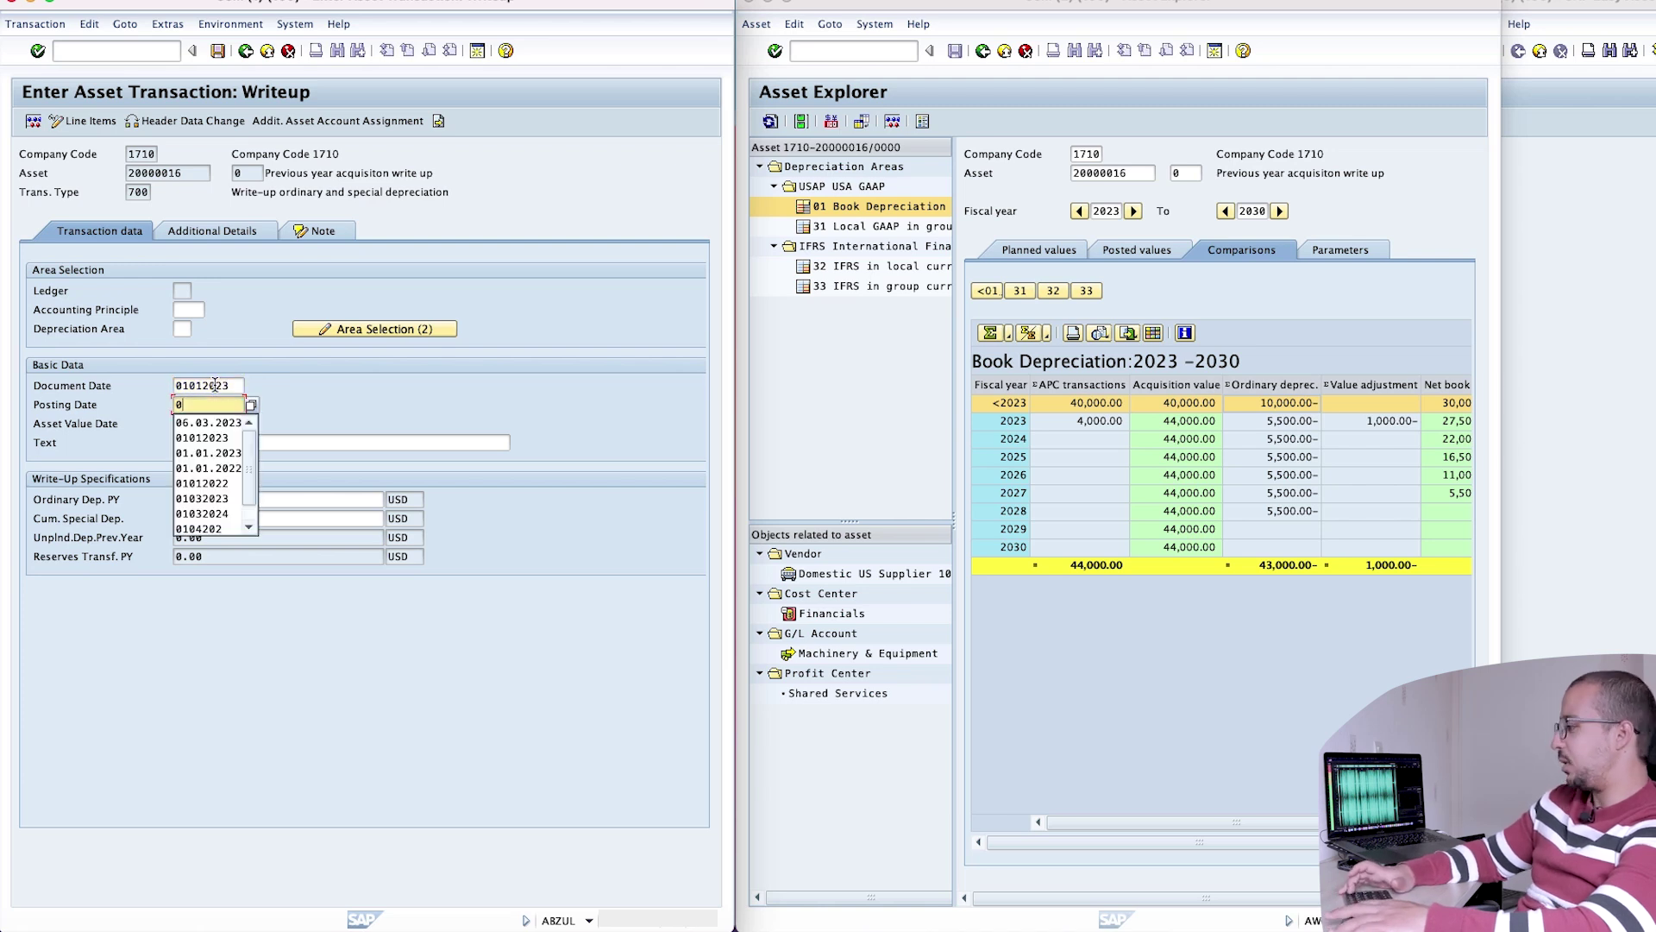
{"action": "type", "text": "1012"}
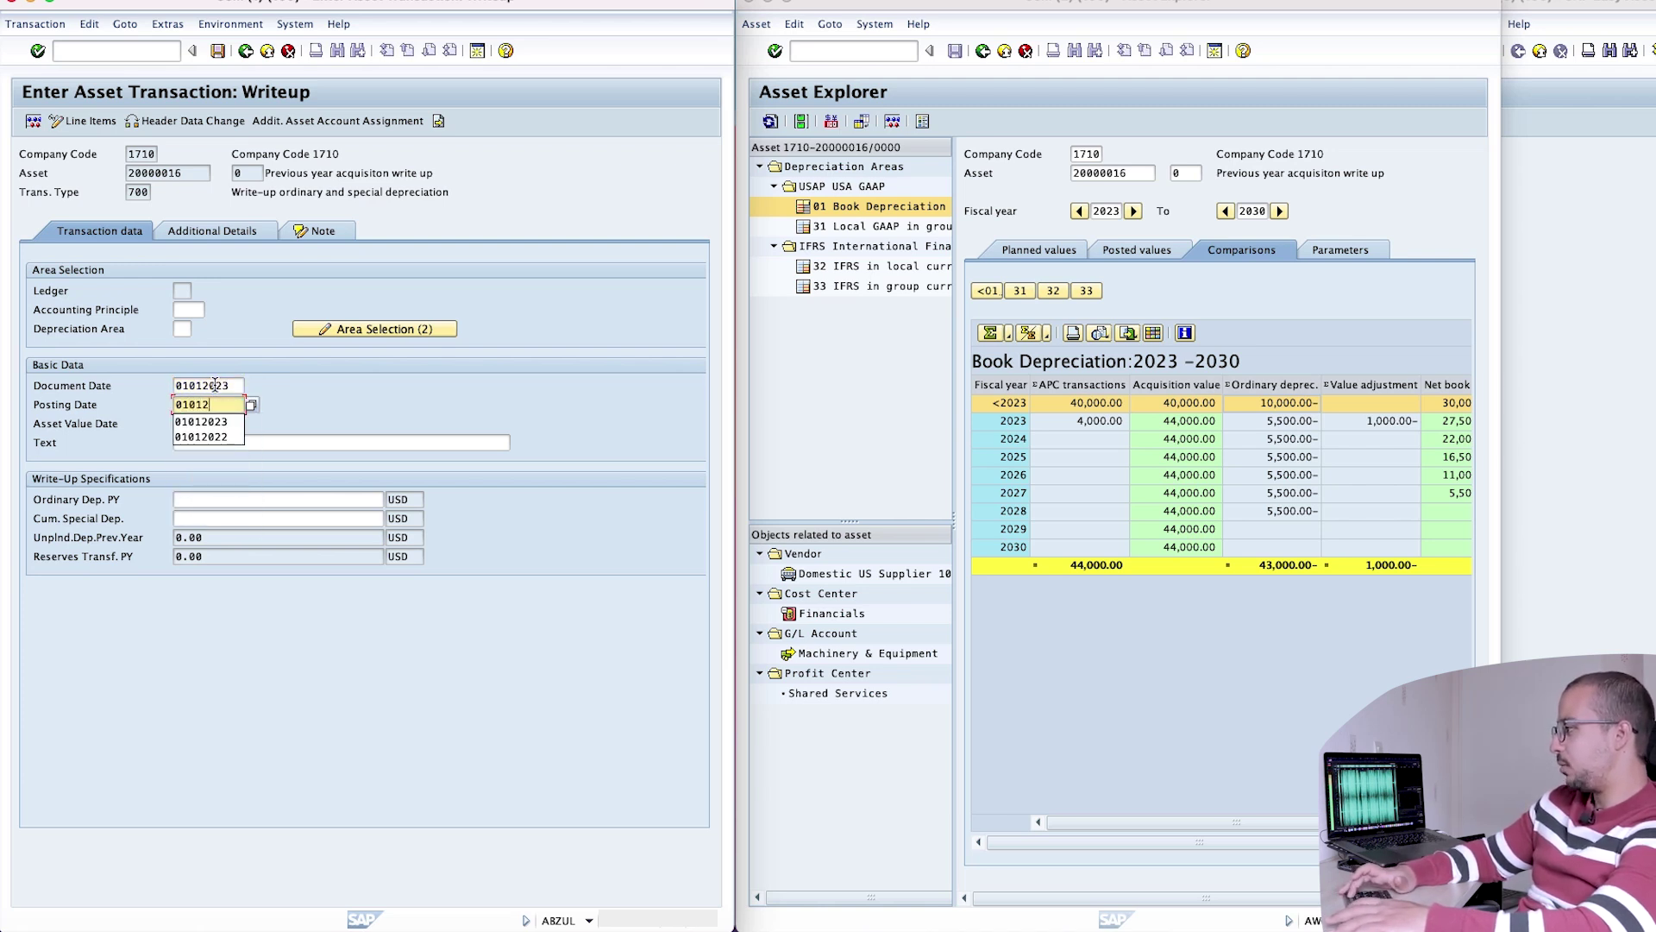
{"action": "type", "text": "023"}
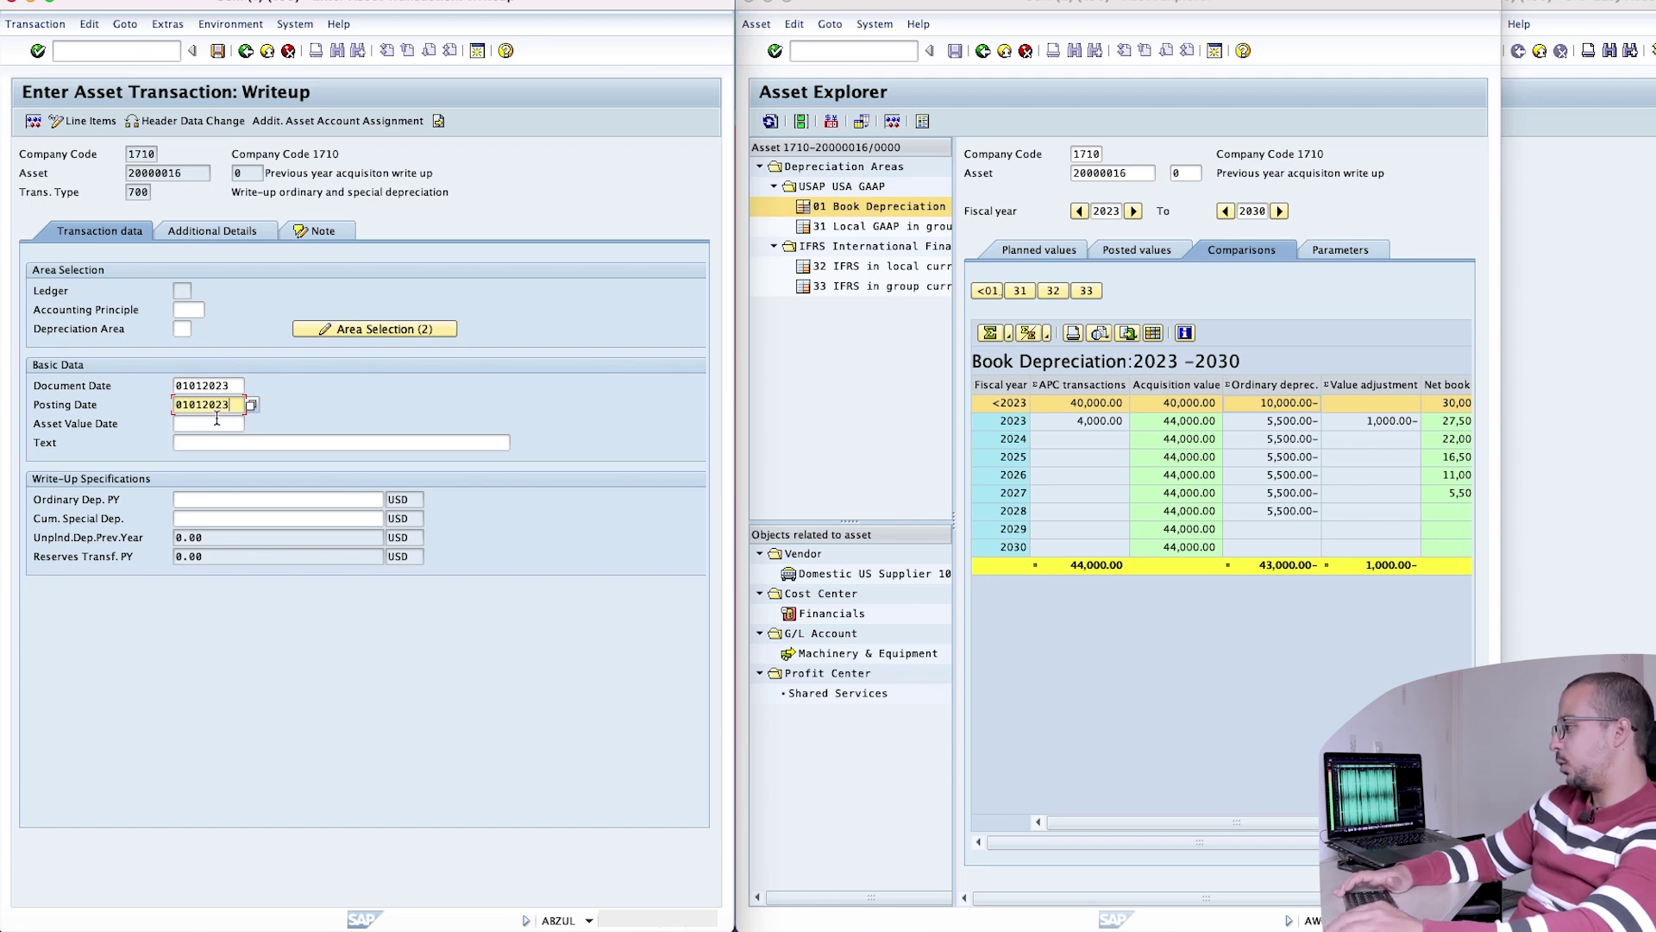
{"action": "left_click", "coordinate": [211, 421]}
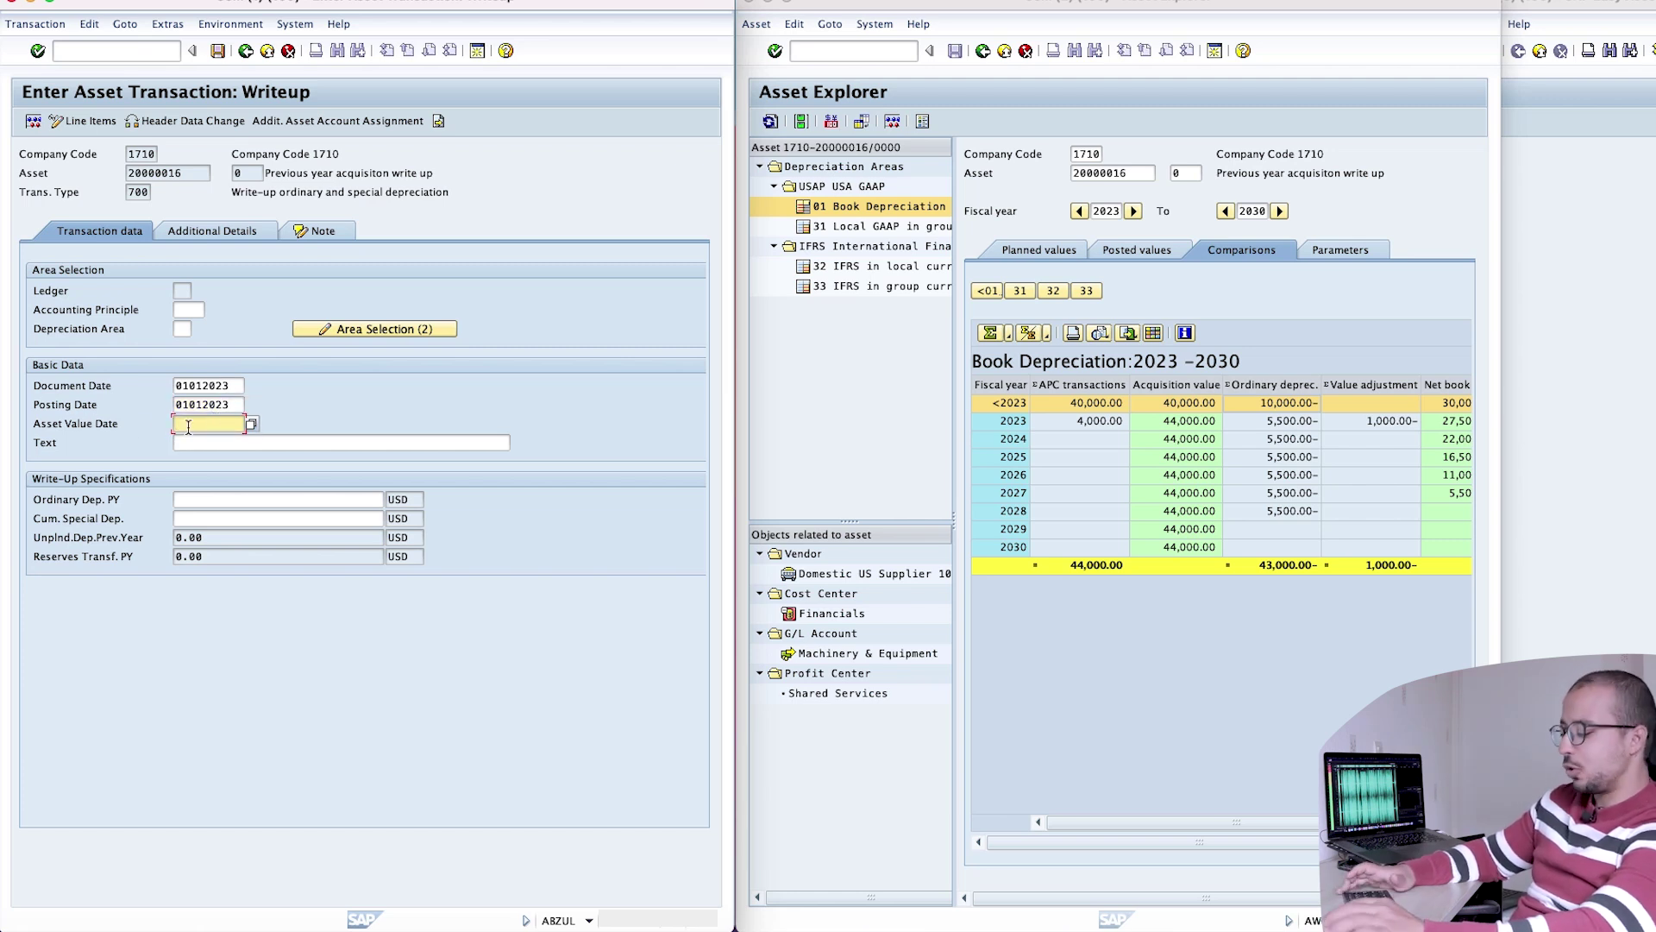
{"action": "type", "text": "01012023"}
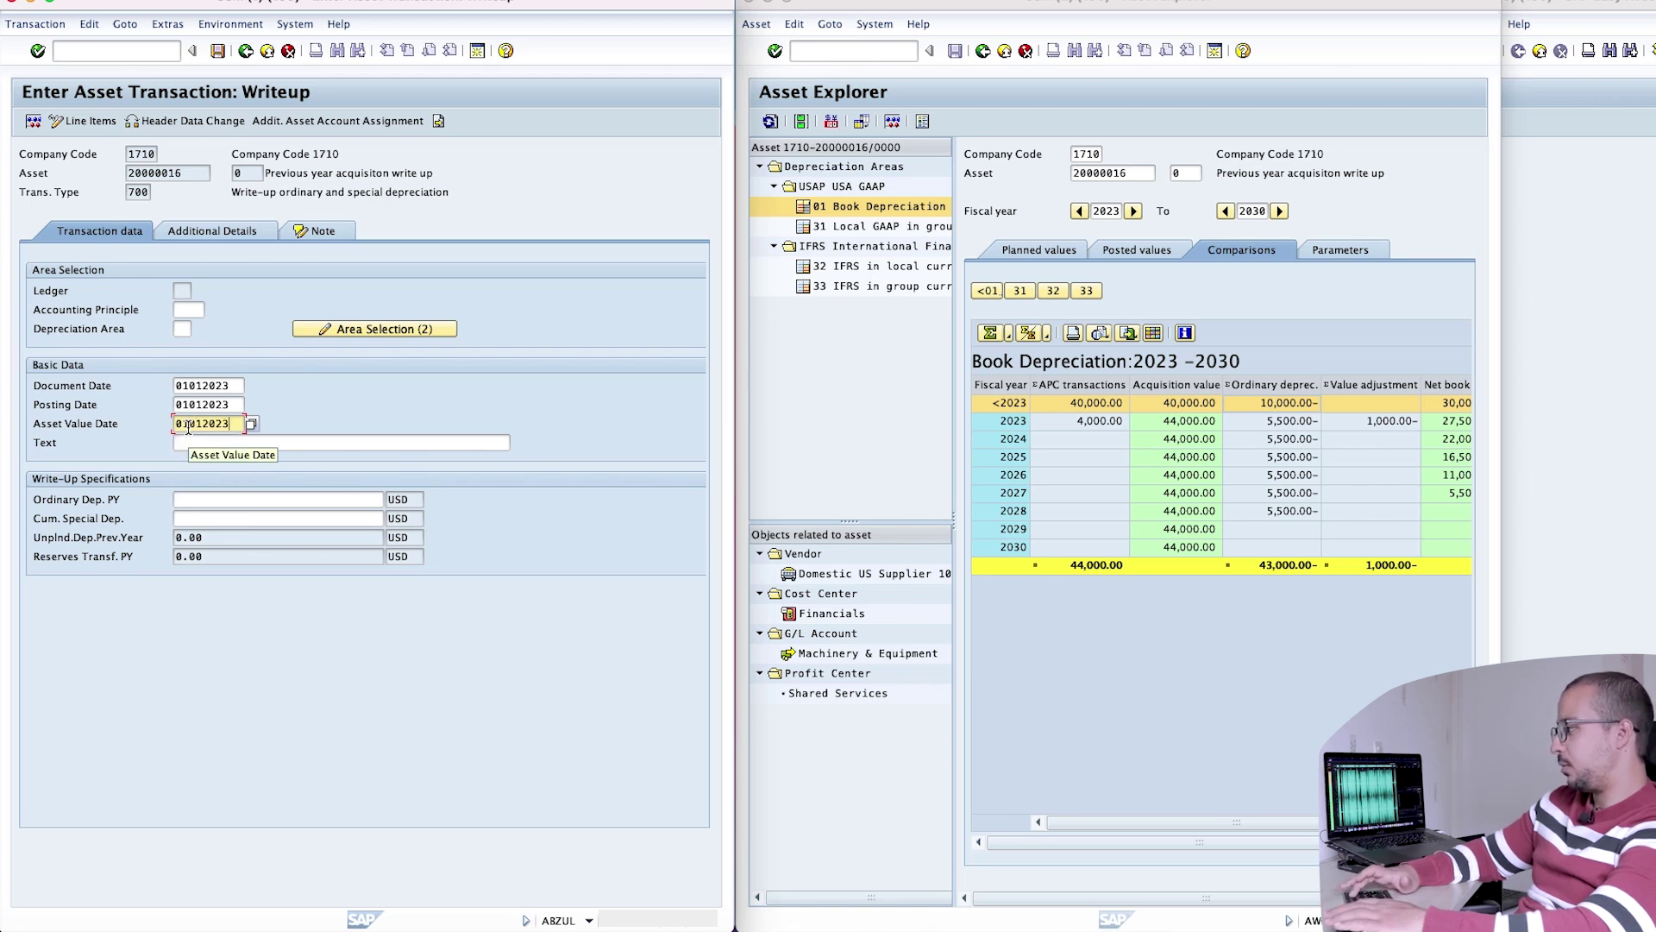
{"action": "left_click_drag", "start_coordinate": [240, 429], "coordinate": [167, 430]}
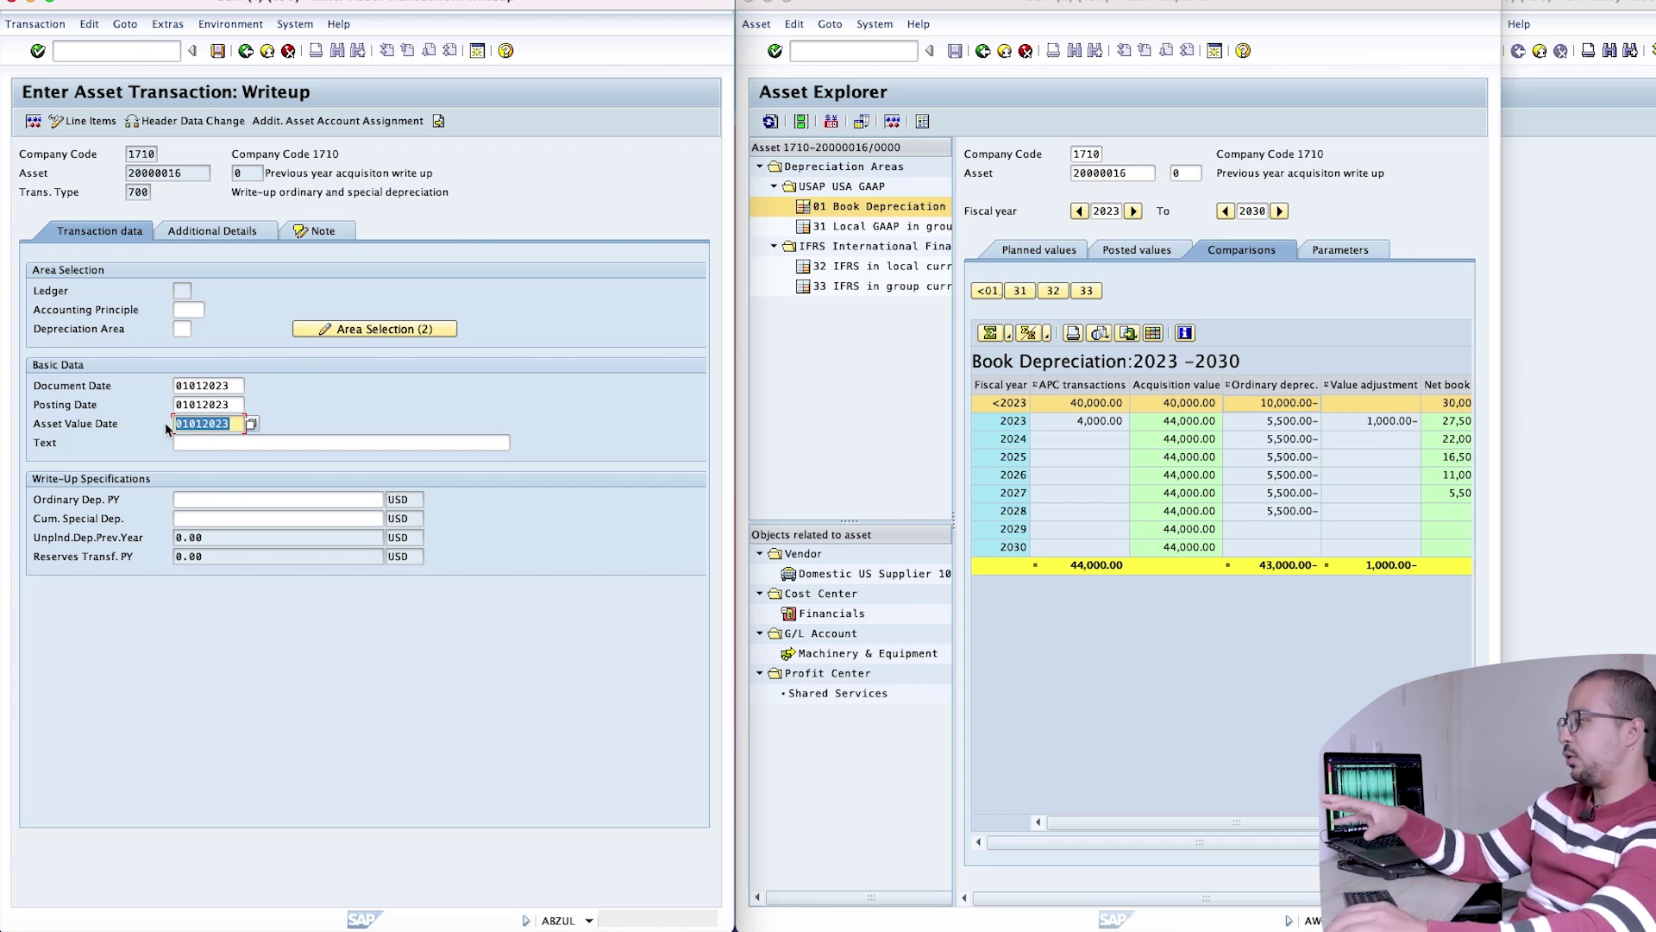
{"action": "left_click", "coordinate": [235, 425]}
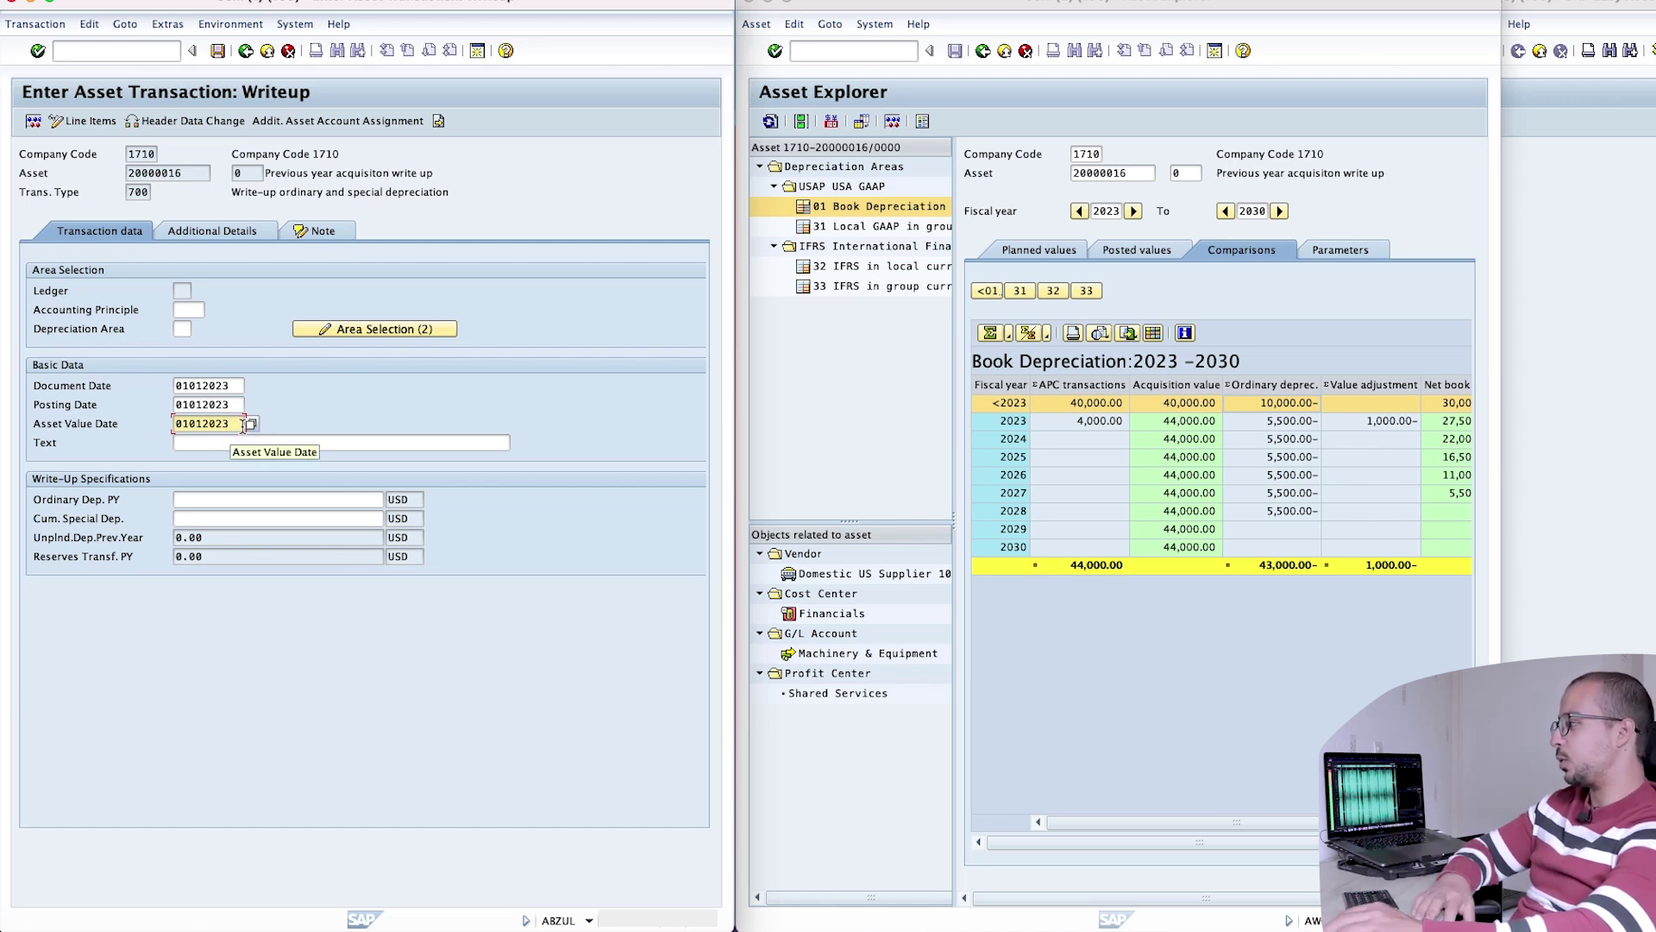
- Enter 4500 USD as the write-up's prior-year ordinary depreciation and post the transaction
{"action": "left_click", "coordinate": [219, 496]}
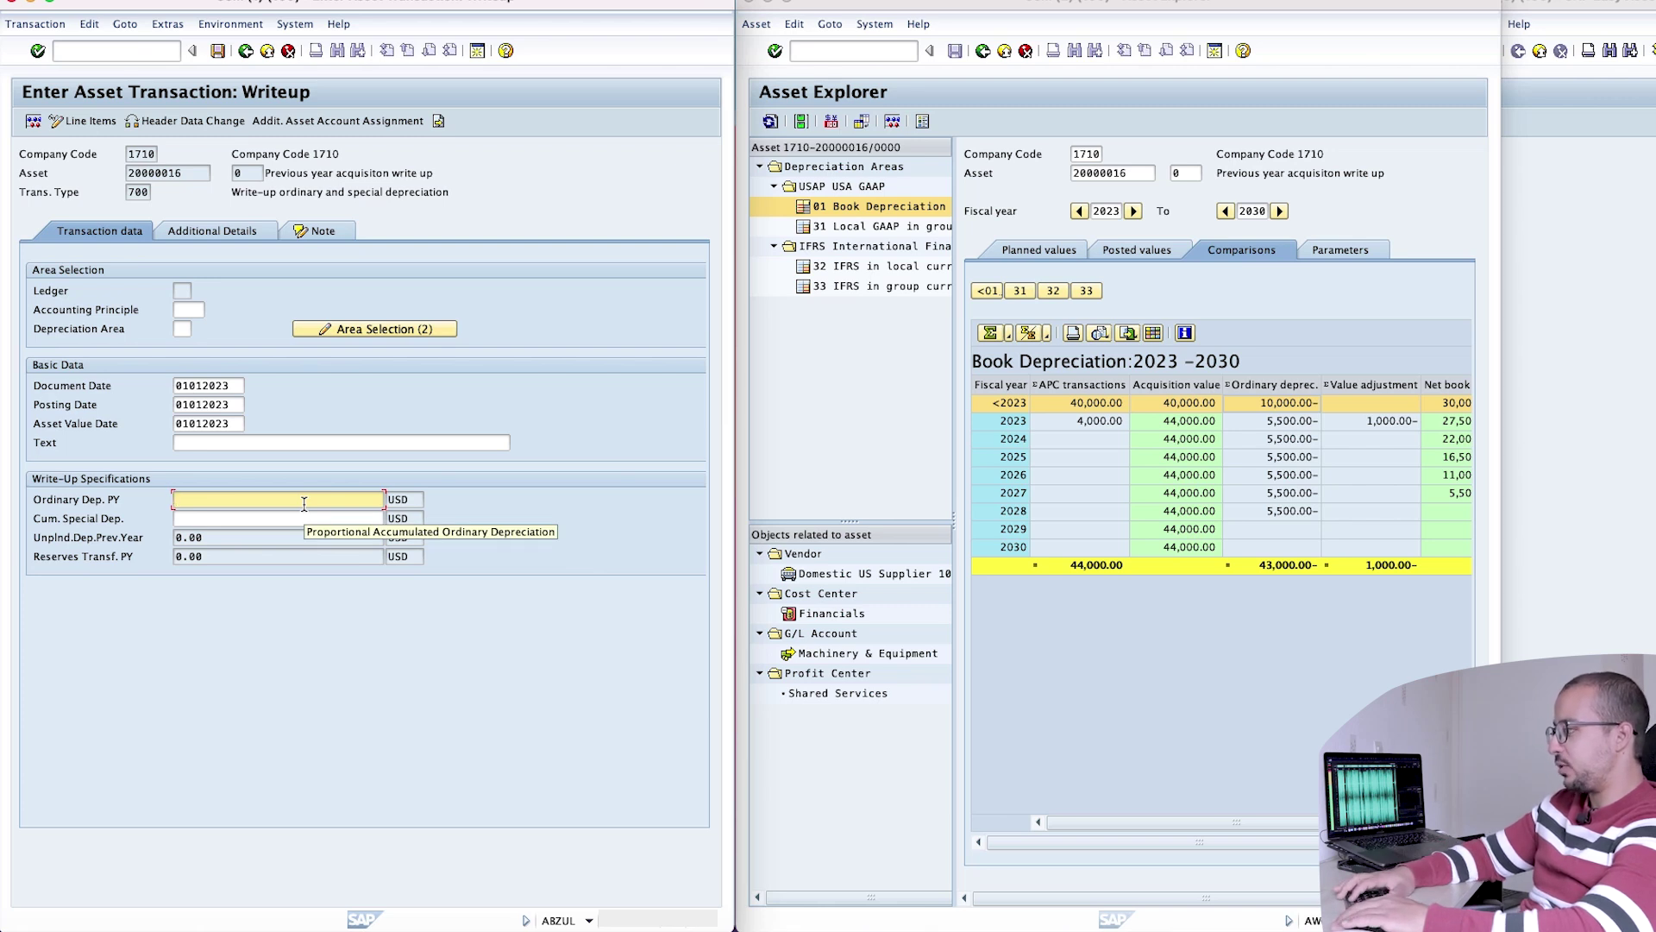
{"action": "type", "text": "4500"}
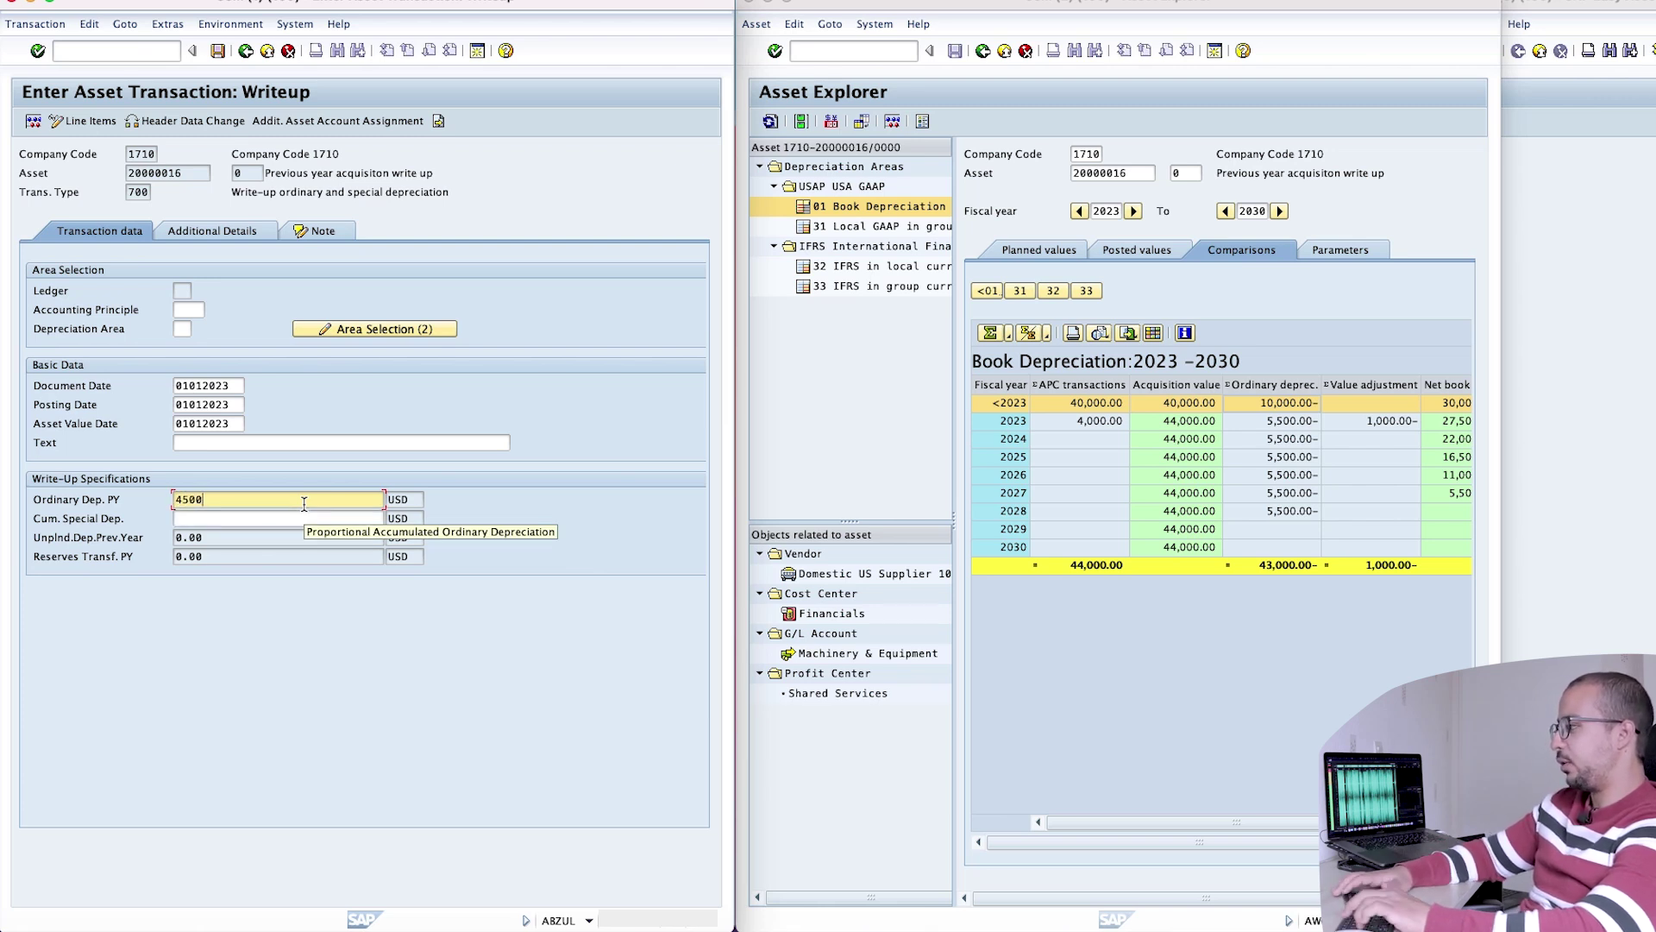
{"action": "key", "text": "Return"}
{"action": "key", "text": "ctrl+s"}
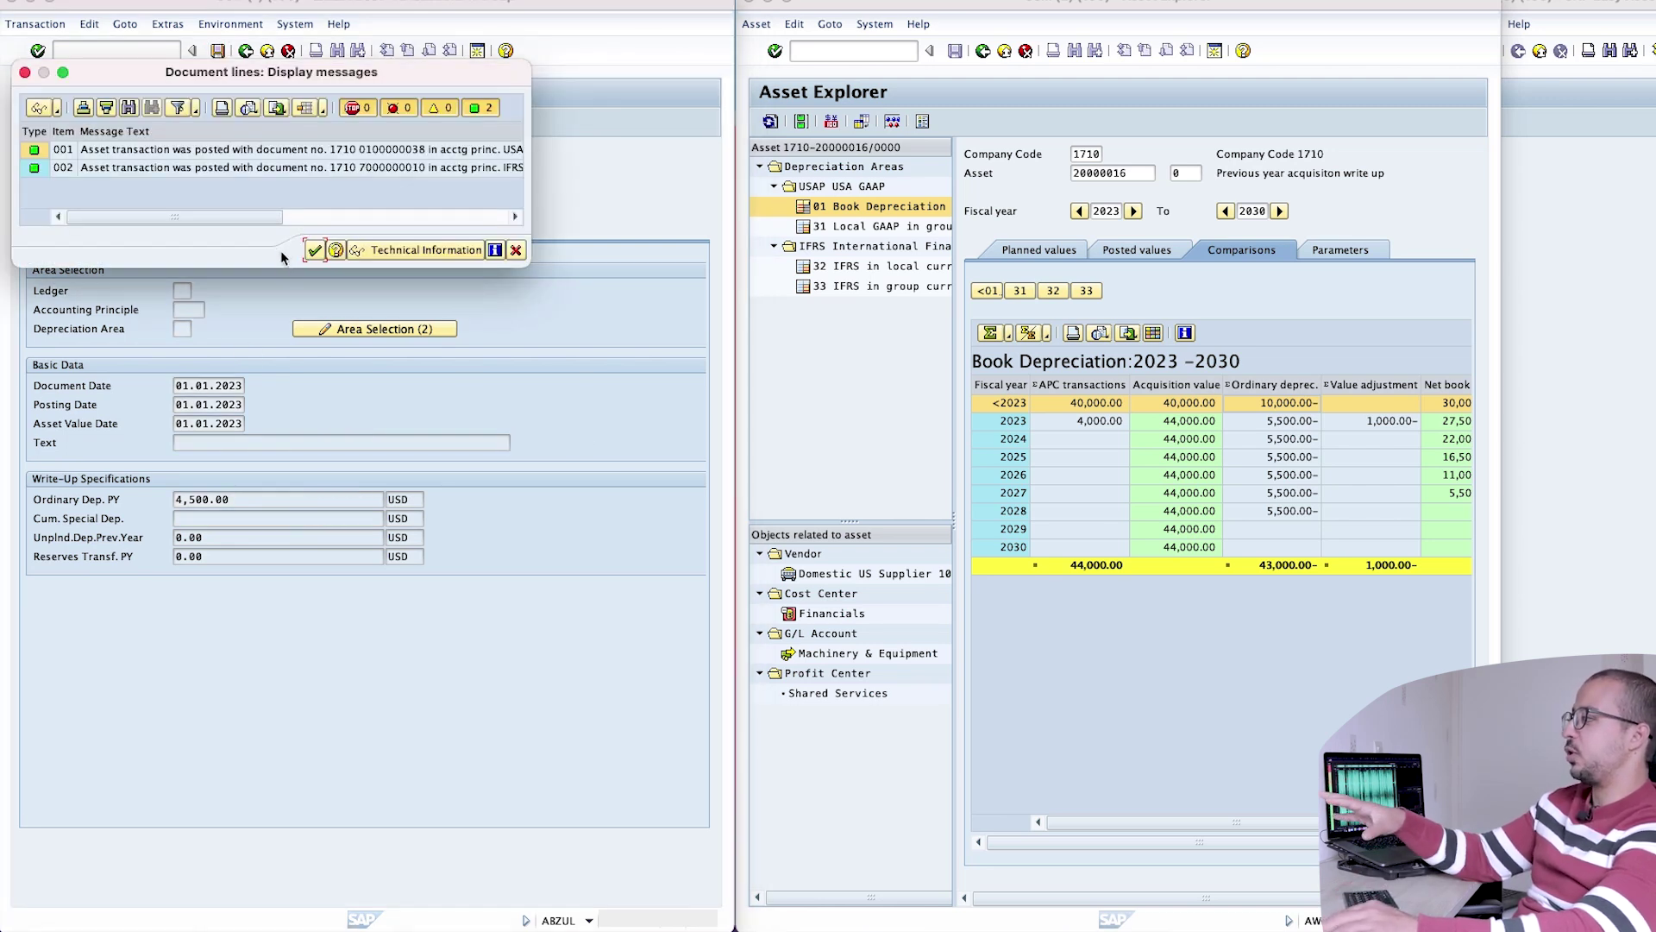
{"action": "left_click", "coordinate": [315, 249]}
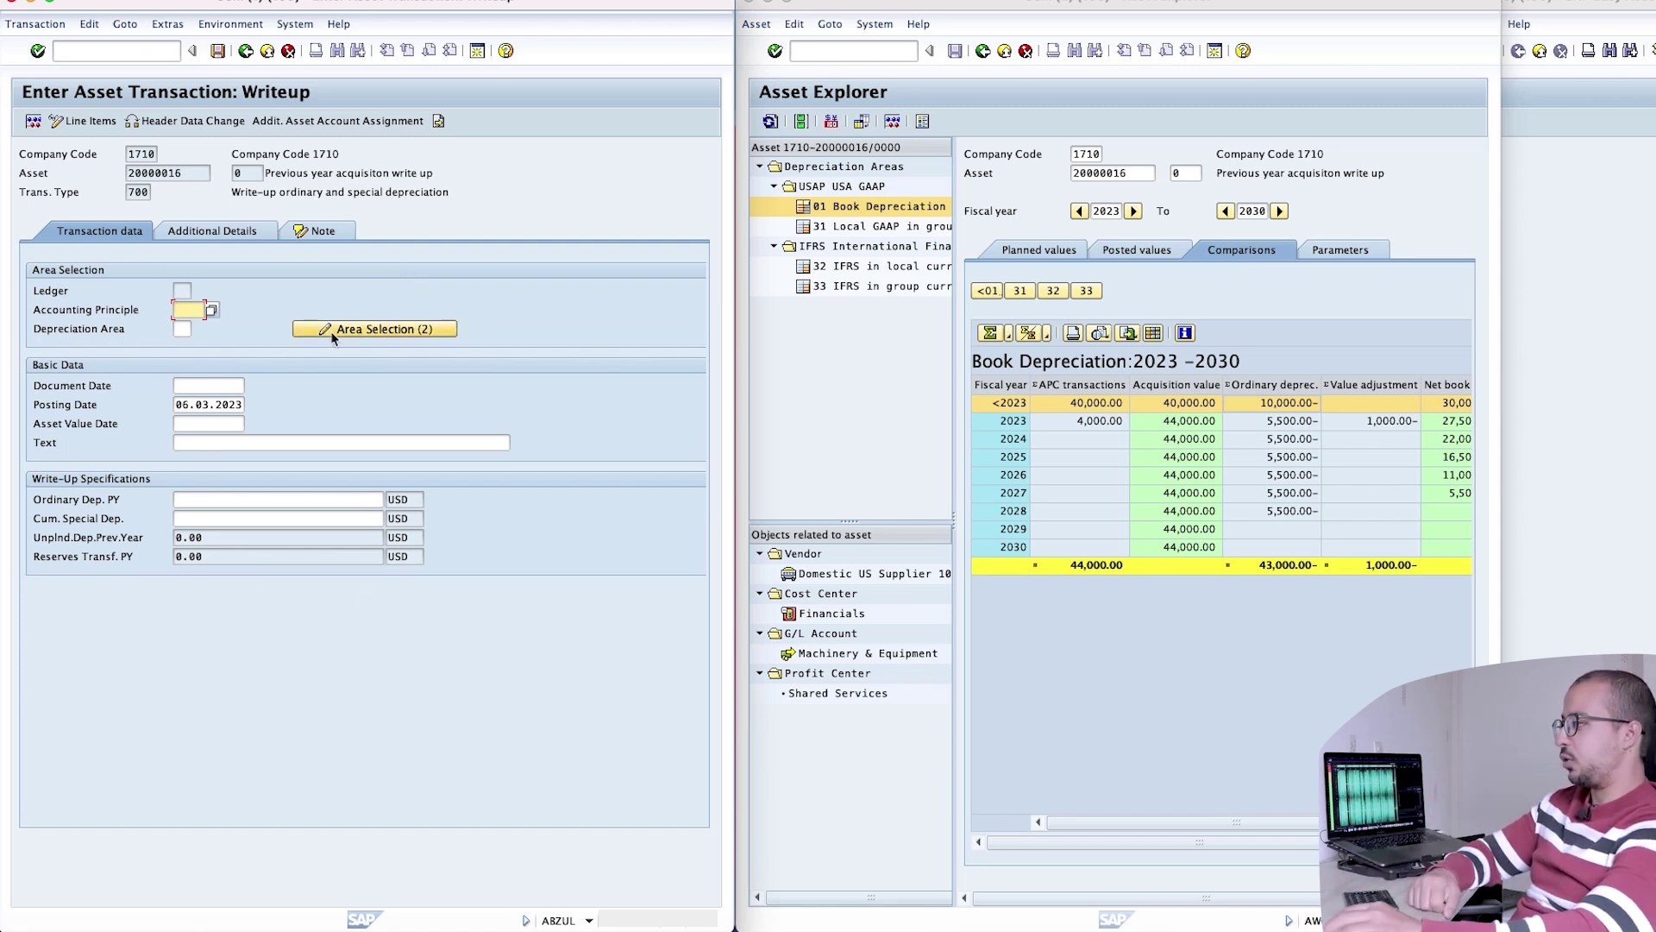
- Refresh the Asset Explorer data for asset 20000016 and check the write-up transaction and the 2023 to 2030 depreciation comparison
{"action": "left_click", "coordinate": [1125, 716]}
{"action": "left_click", "coordinate": [770, 120]}
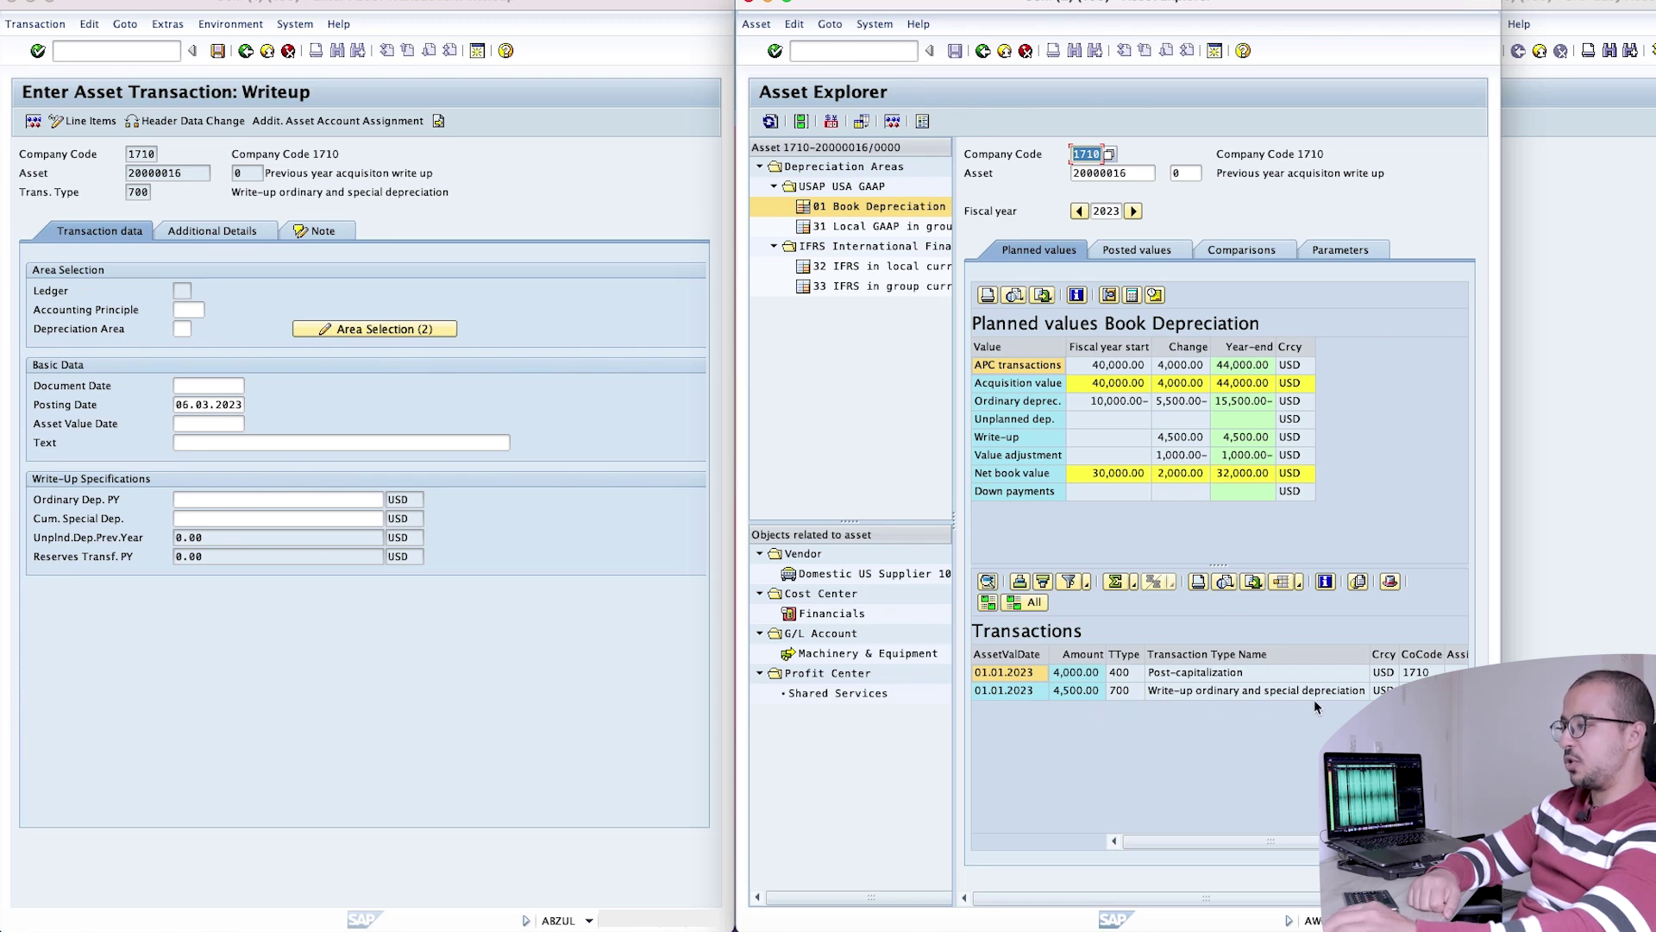
{"action": "left_click", "coordinate": [1069, 694]}
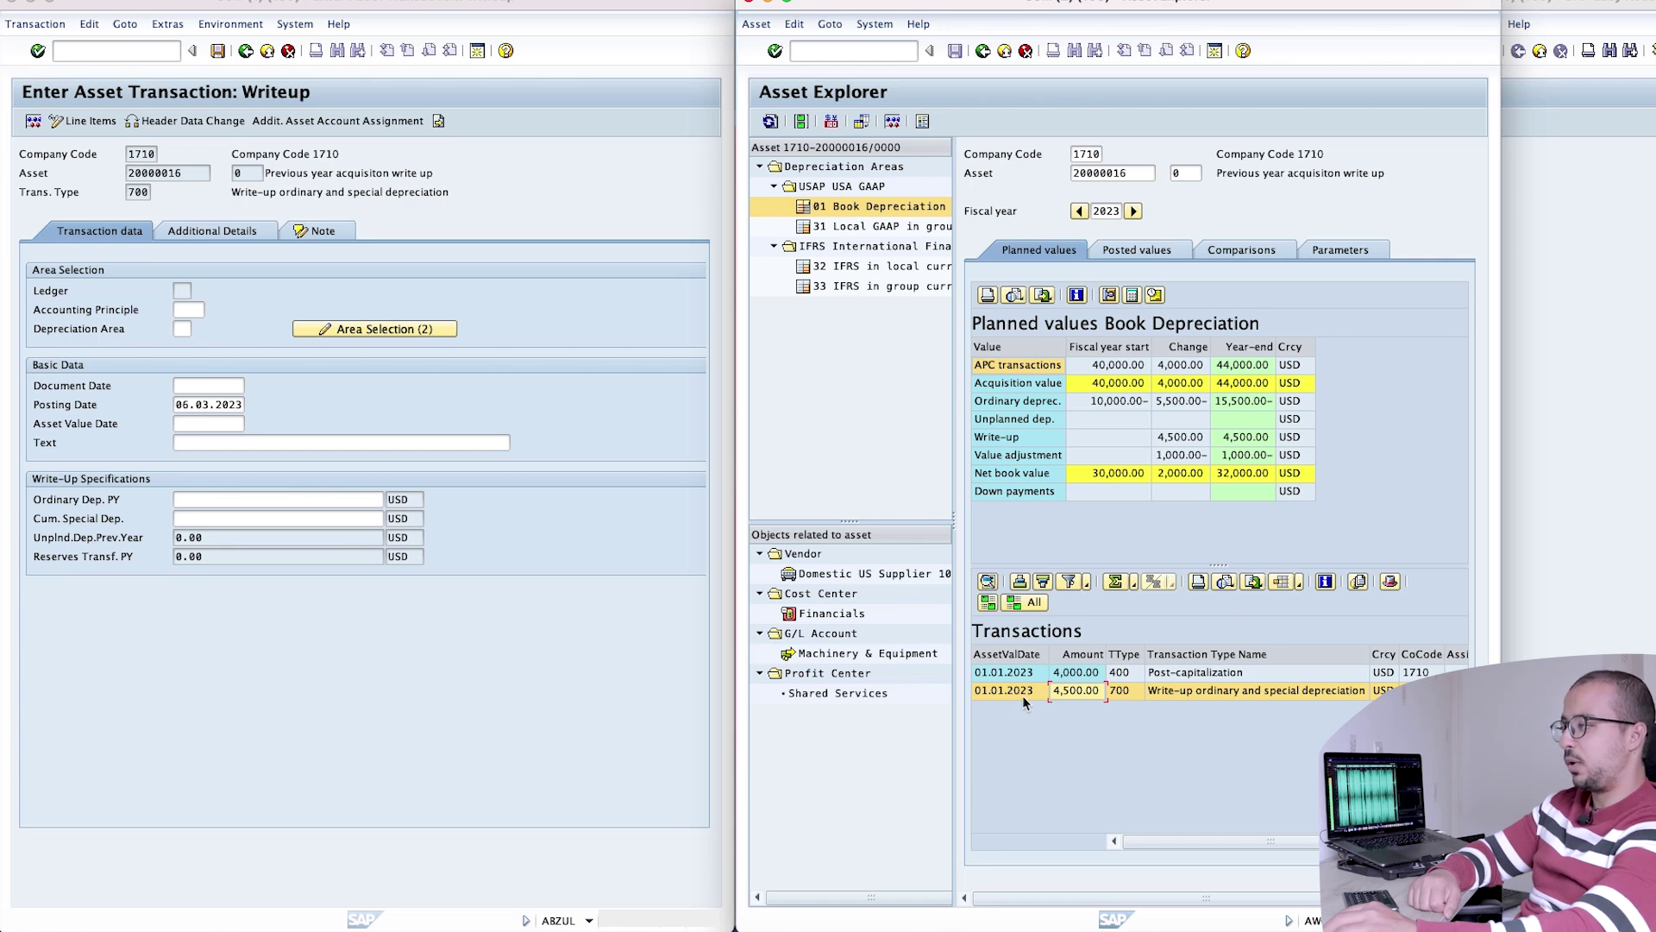
{"action": "left_click", "coordinate": [1243, 250]}
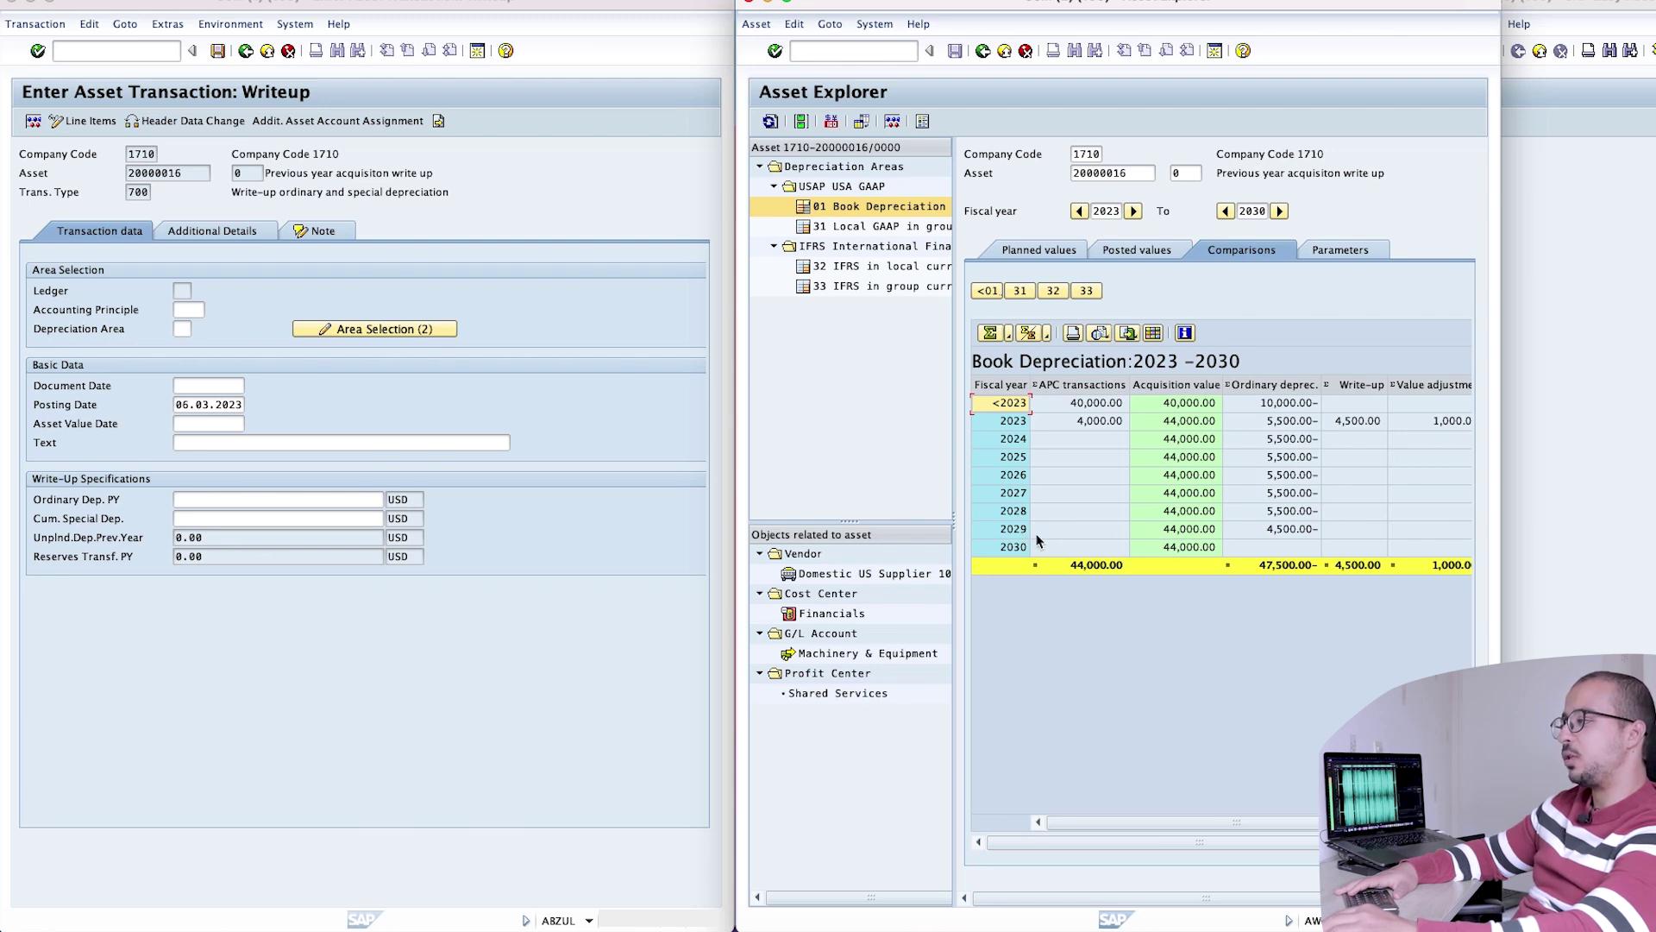
{"action": "left_click", "coordinate": [1264, 532]}
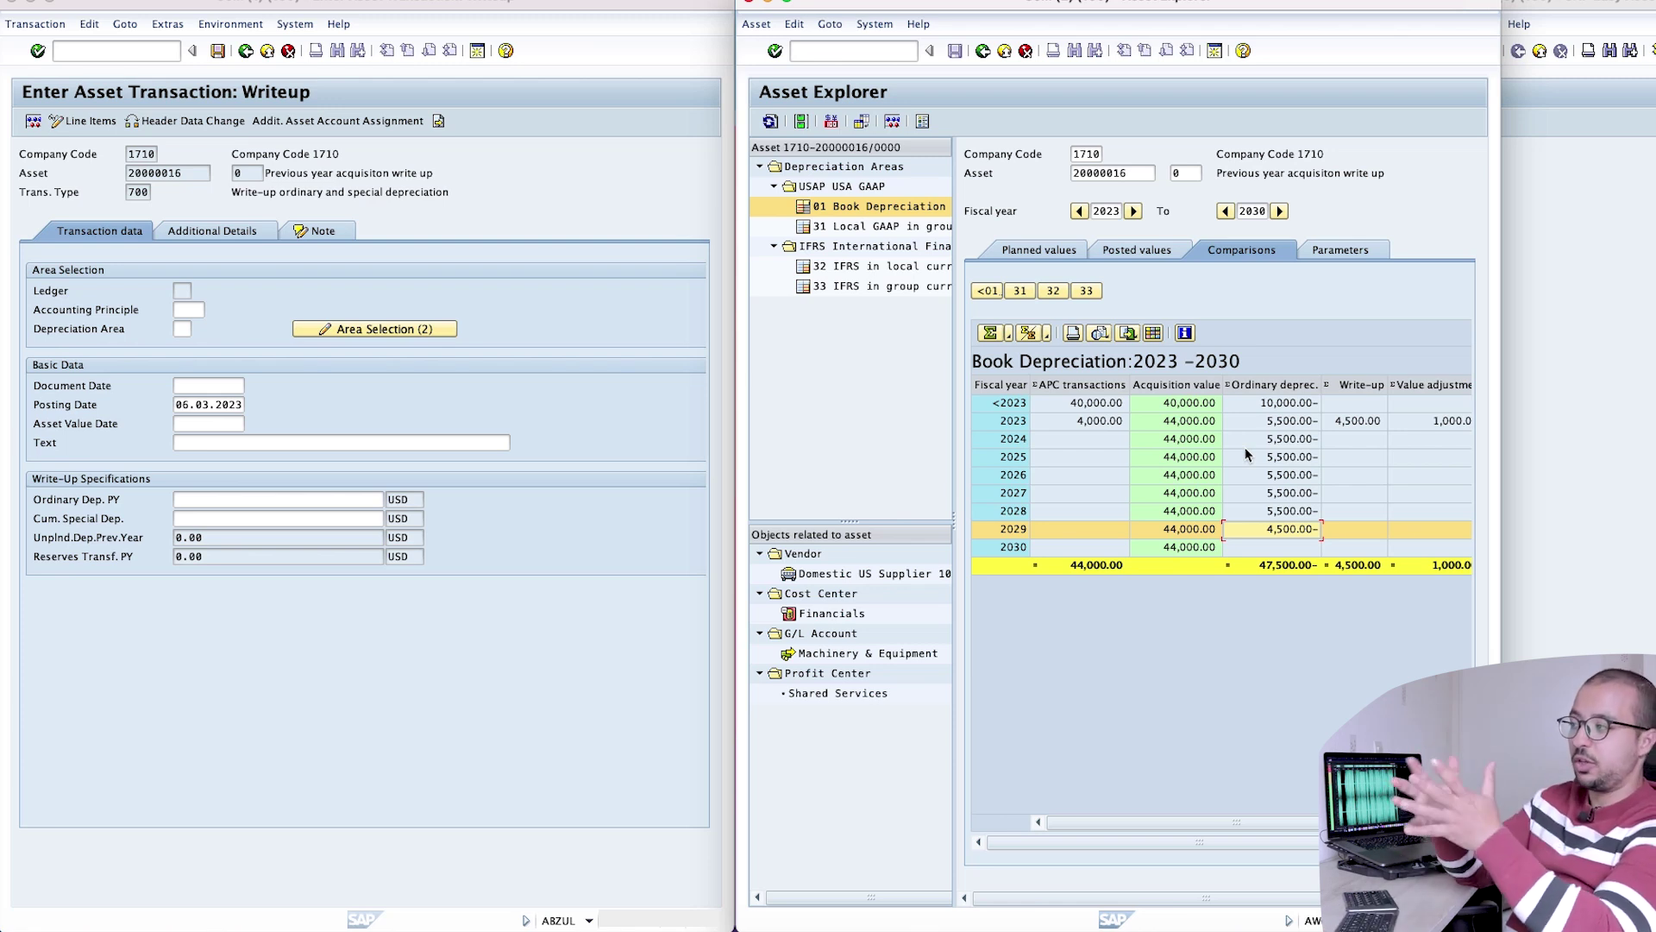
- Display the accounting document of the type 700 write-up transaction from the planned values and examine its G/L accounts and amounts
{"action": "left_click", "coordinate": [1065, 258]}
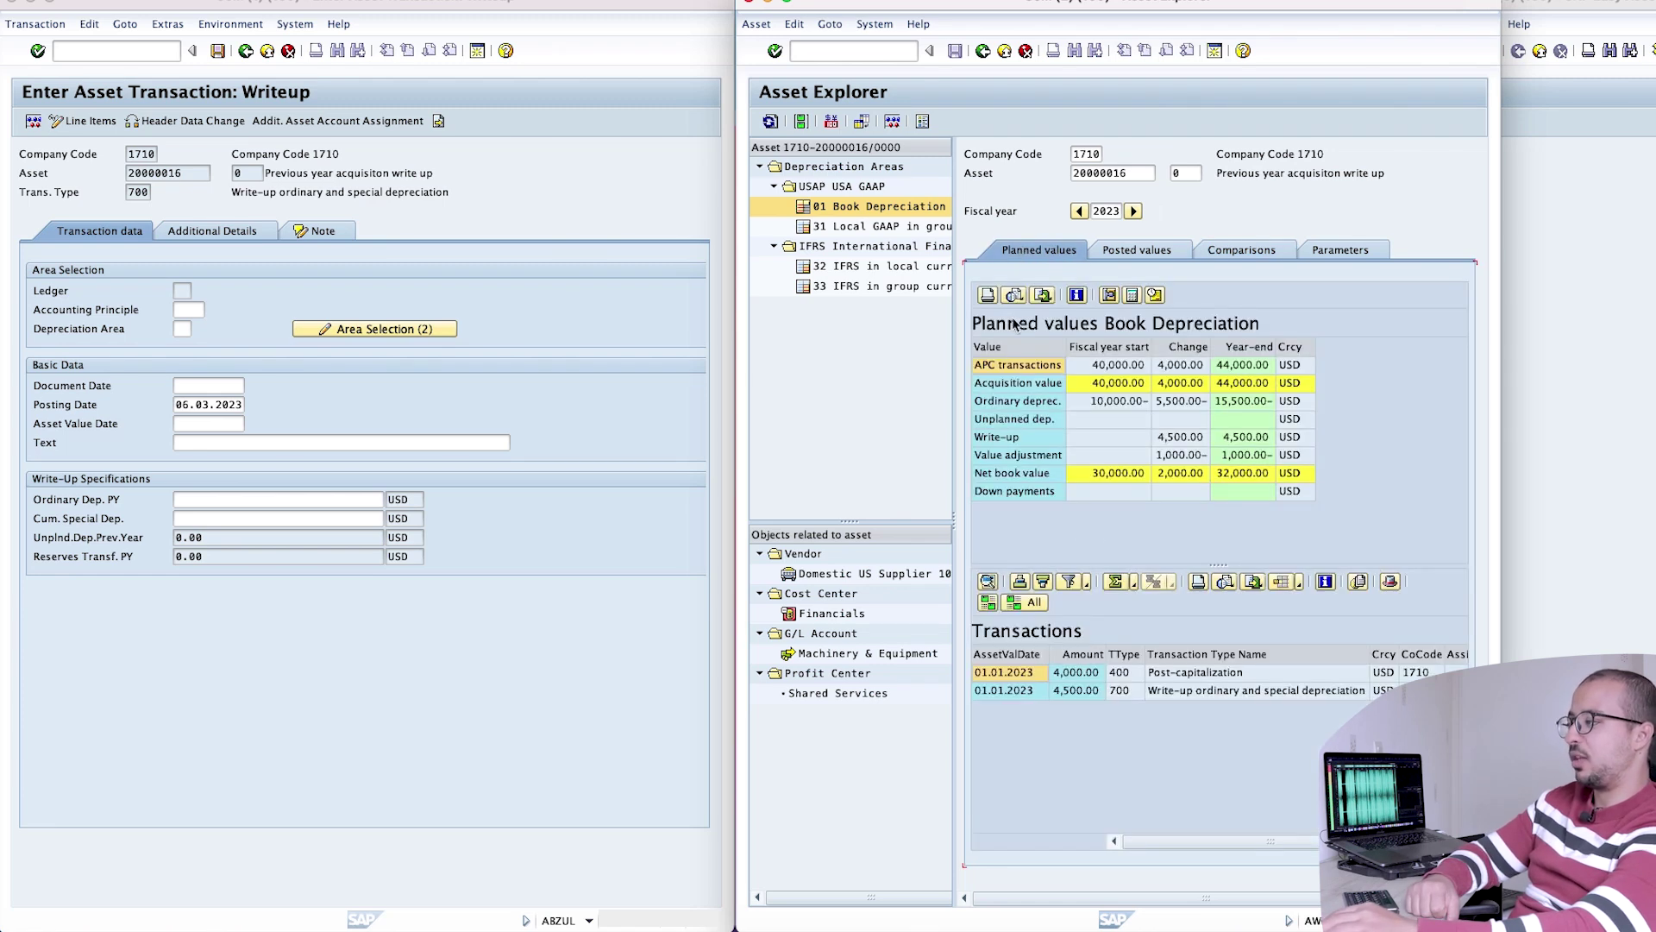
{"action": "double_click", "coordinate": [1074, 691]}
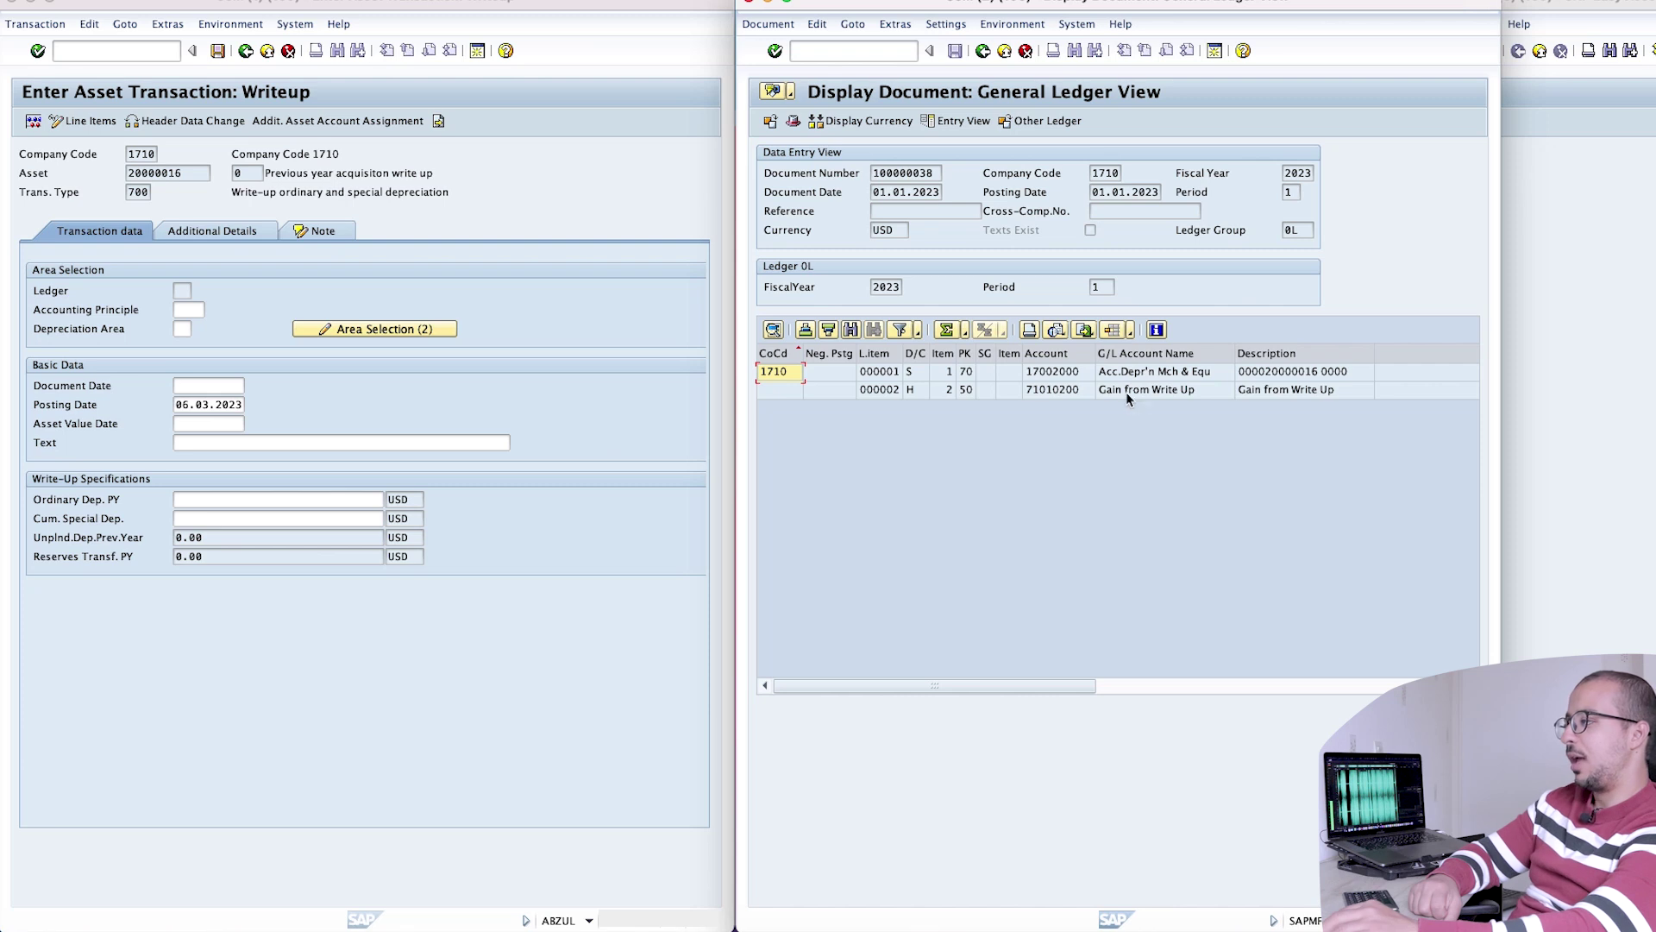
{"action": "left_click", "coordinate": [1171, 393]}
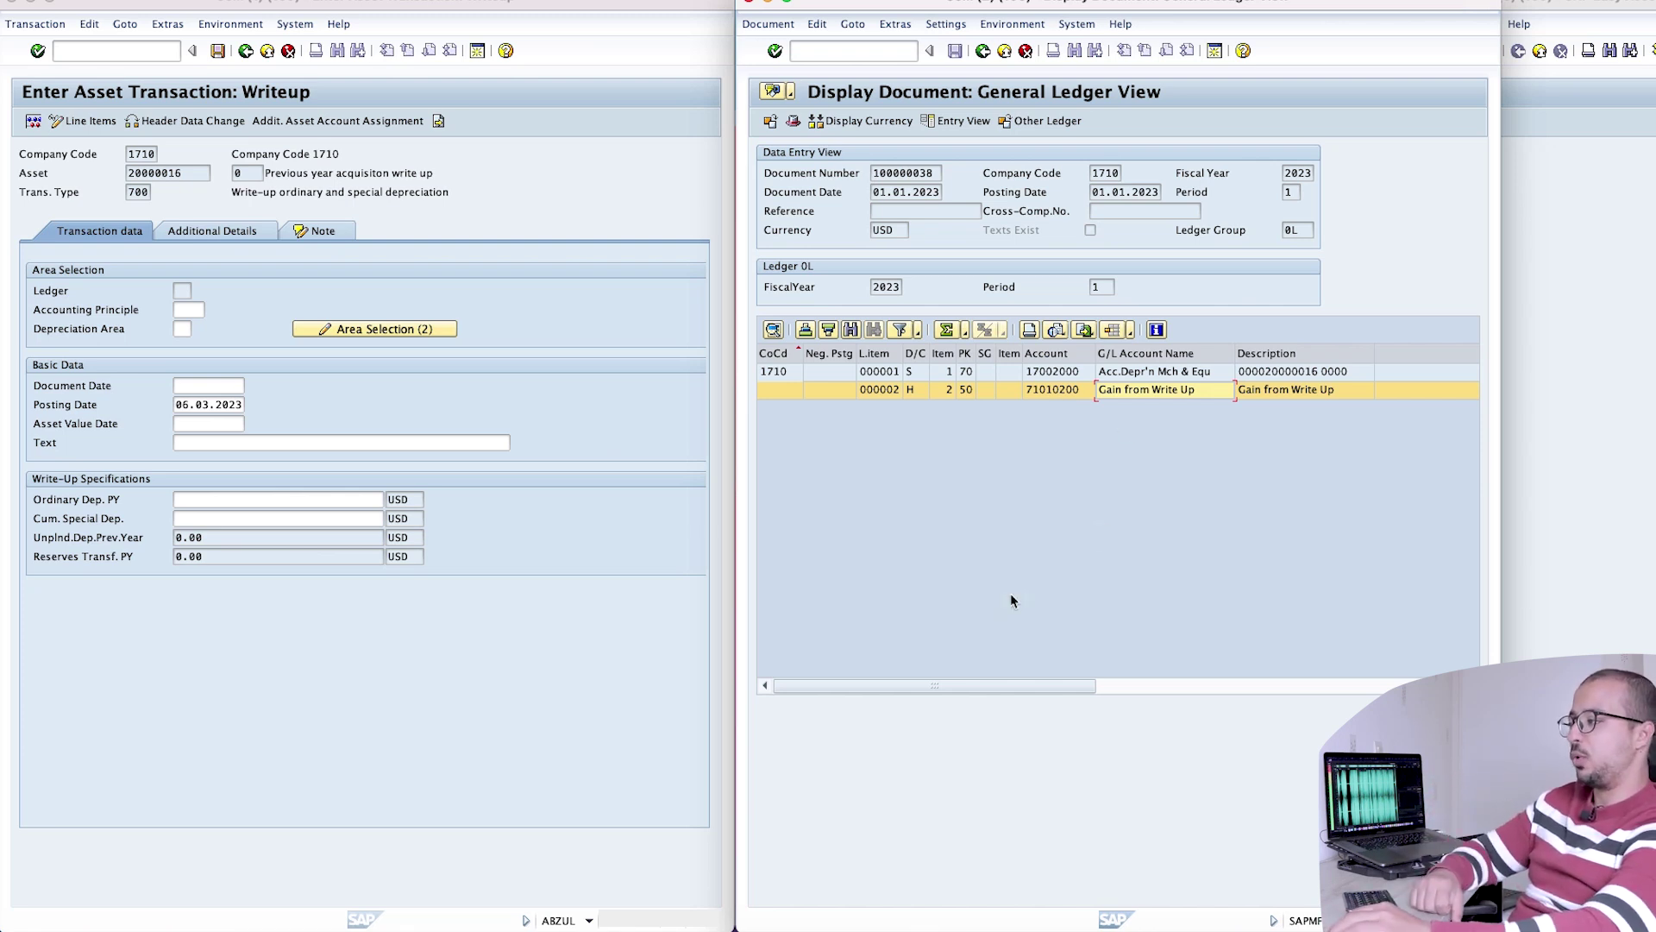
{"action": "scroll", "coordinate": [1040, 390], "scroll_direction": "right", "scroll_amount": 5}
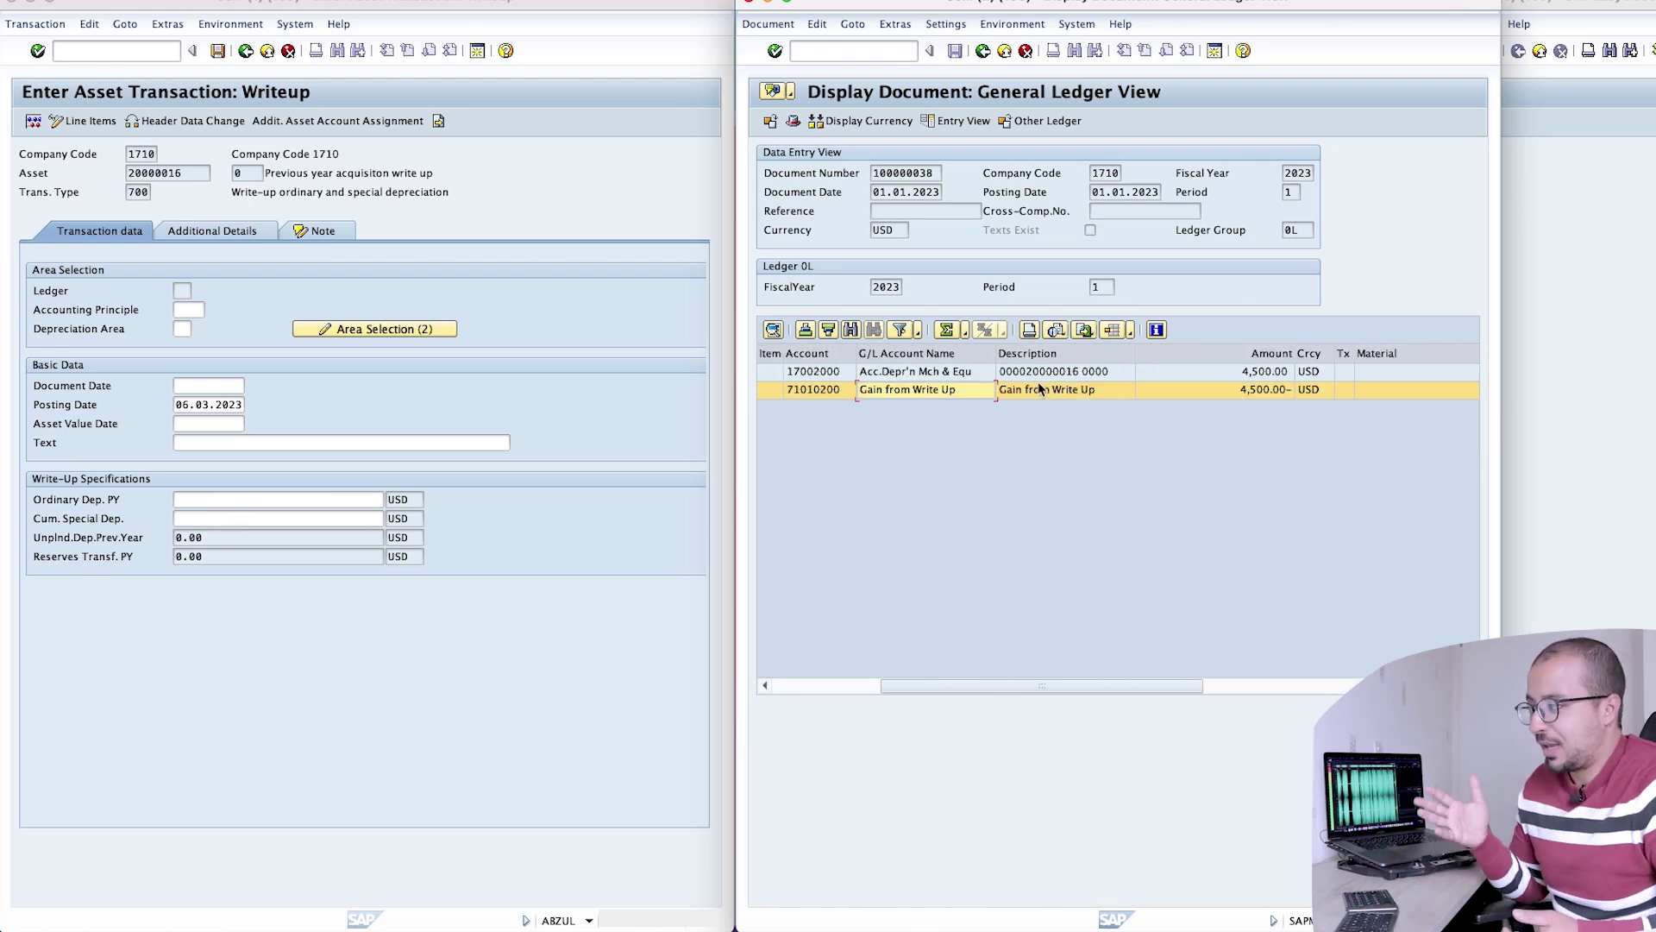